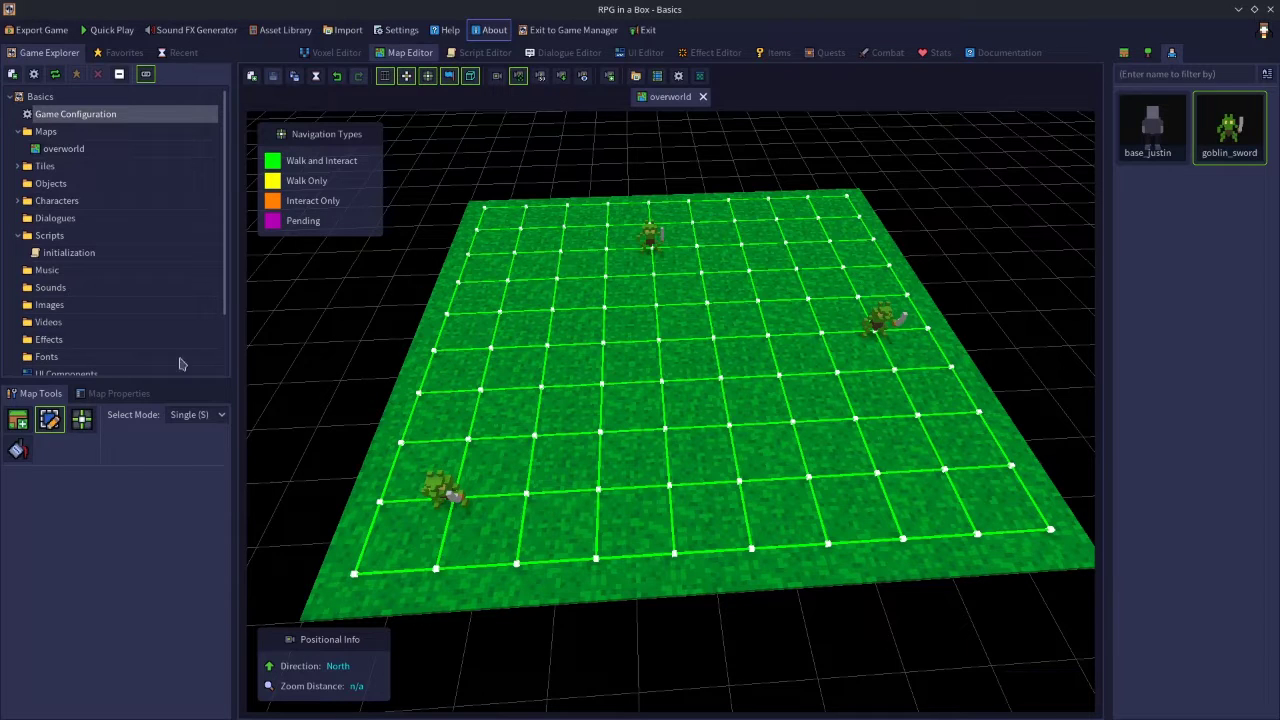
Step: Show the map's properties, and open the gameplay mechanics settings in the game configuration
{"action": "left_click", "coordinate": [108, 397]}
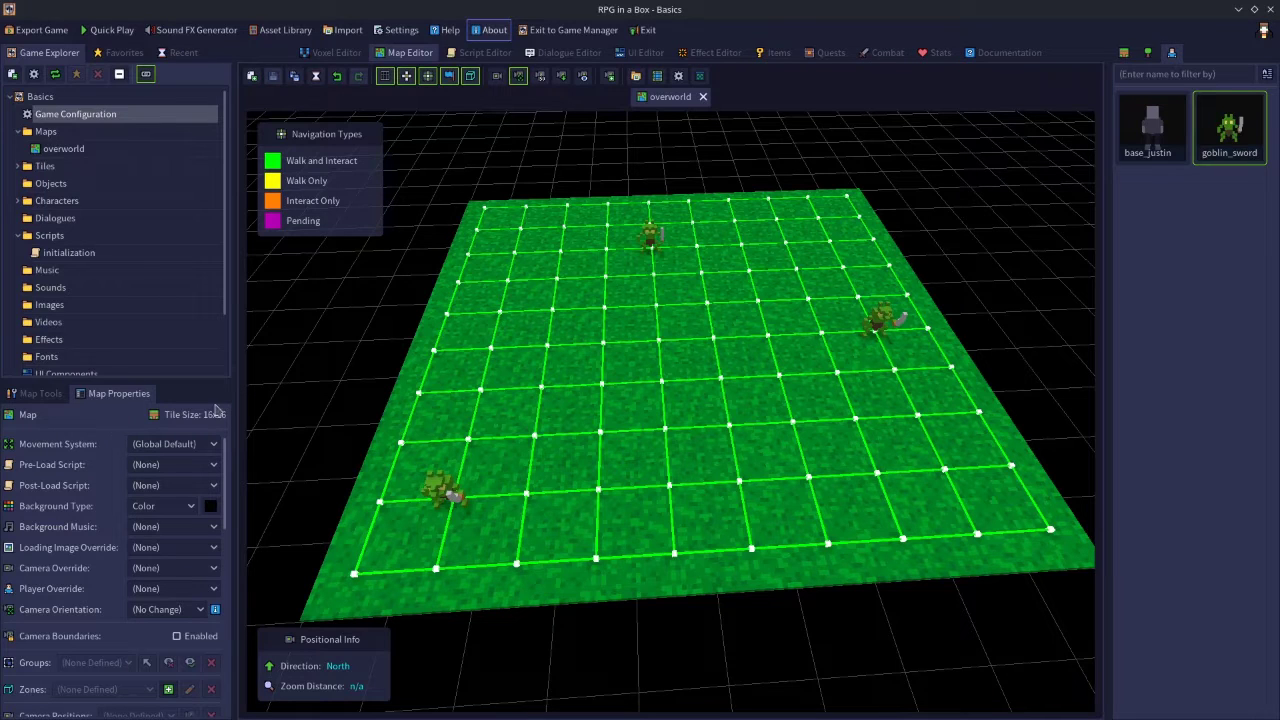
{"action": "double_click", "coordinate": [75, 118]}
{"action": "left_click", "coordinate": [405, 203]}
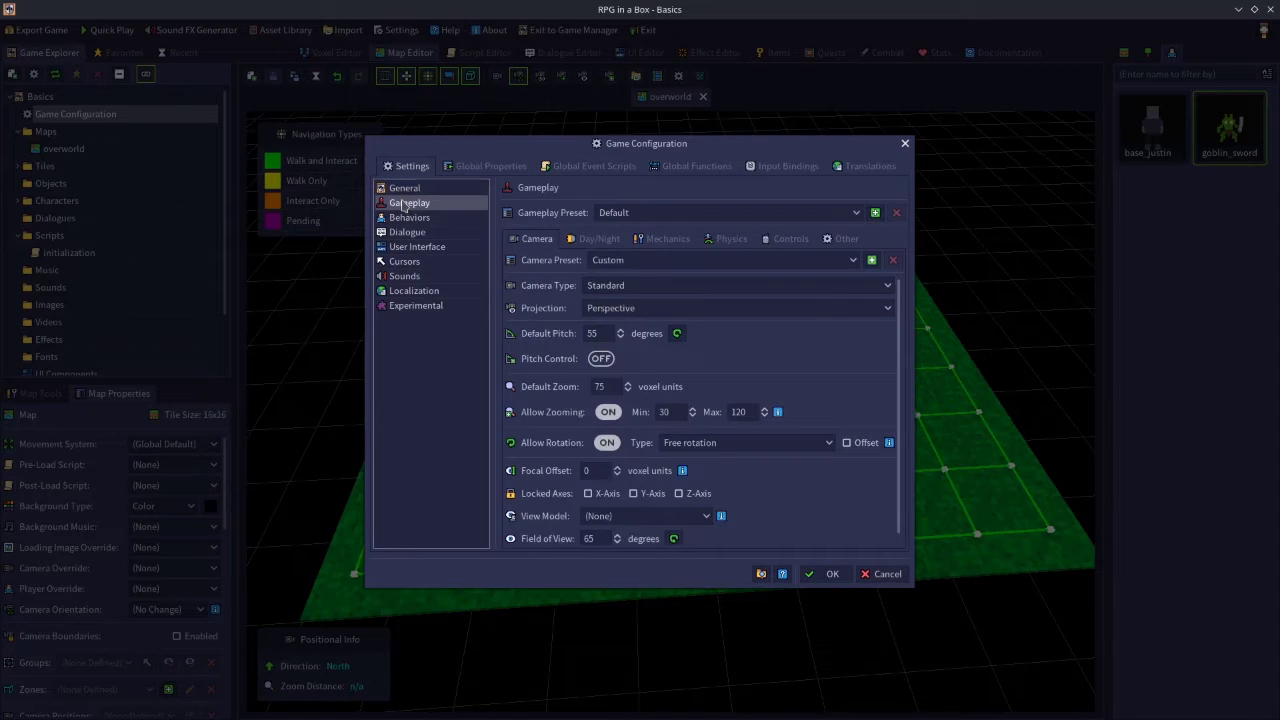
{"action": "left_click", "coordinate": [666, 240]}
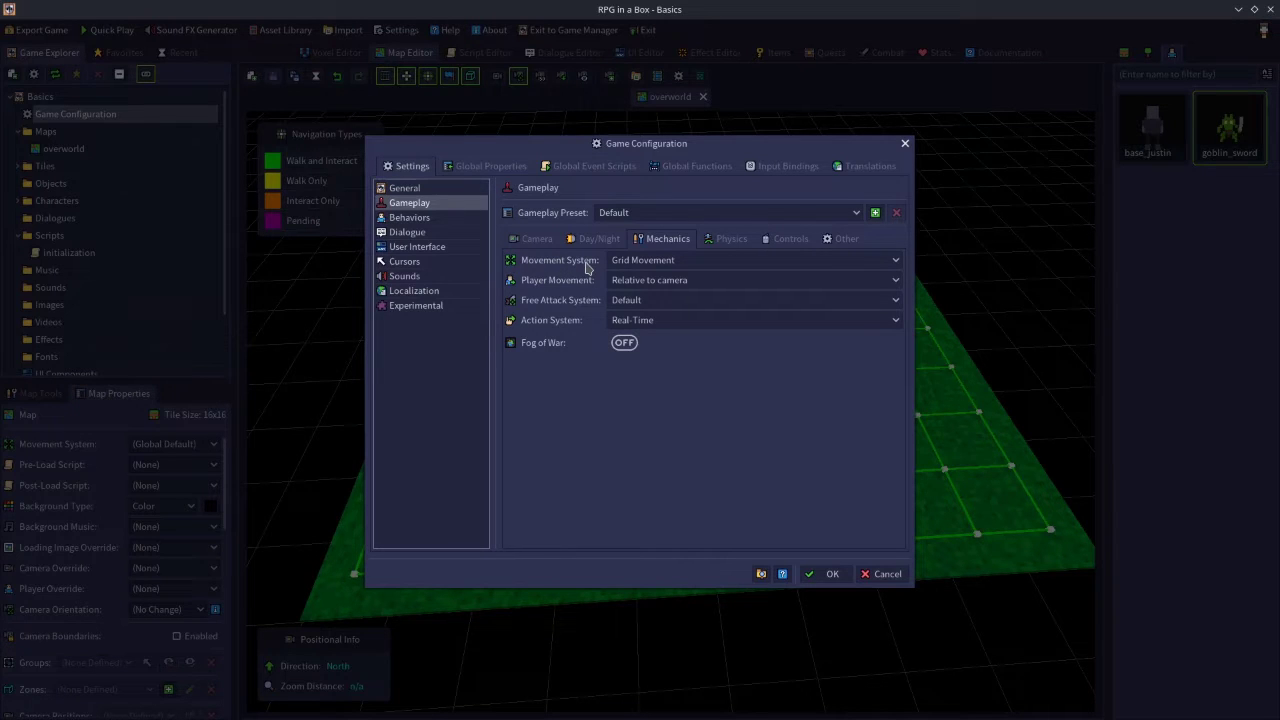
Step: Try Free Movement as the game-wide movement system, and restore Grid Movement
{"action": "left_click", "coordinate": [648, 263]}
{"action": "left_click", "coordinate": [676, 292]}
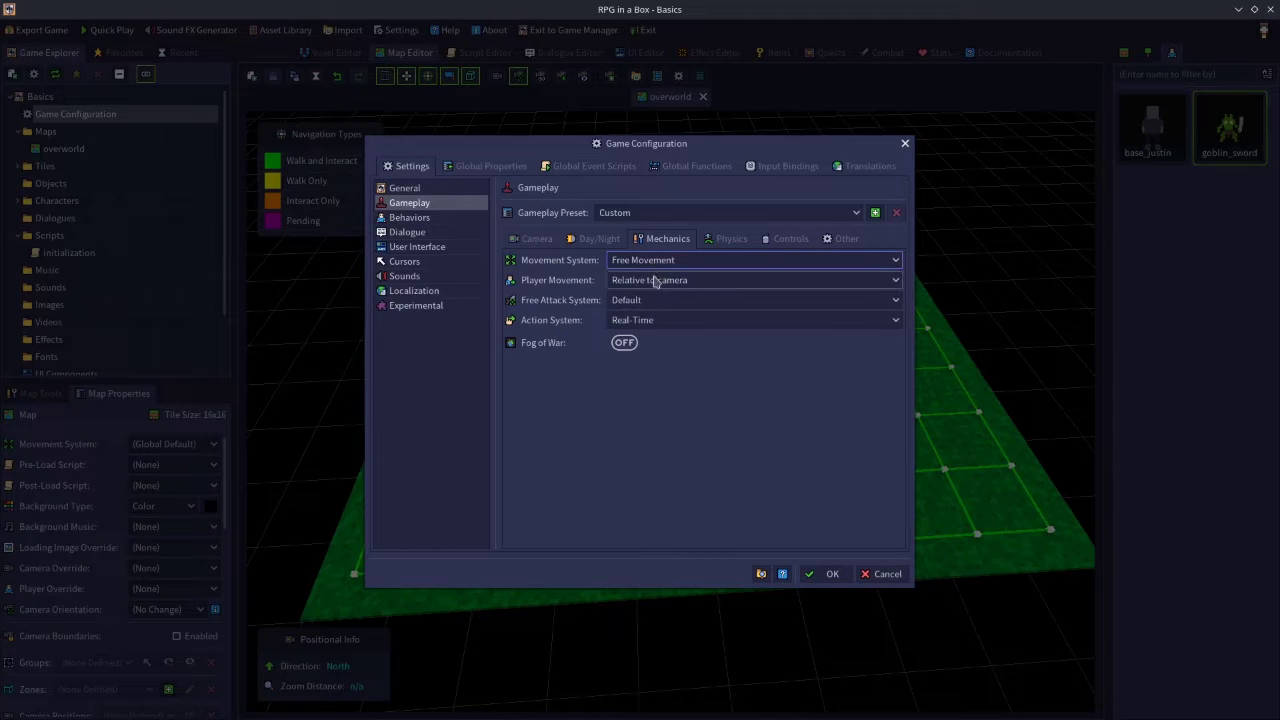
{"action": "left_click", "coordinate": [651, 263]}
{"action": "left_click", "coordinate": [656, 280]}
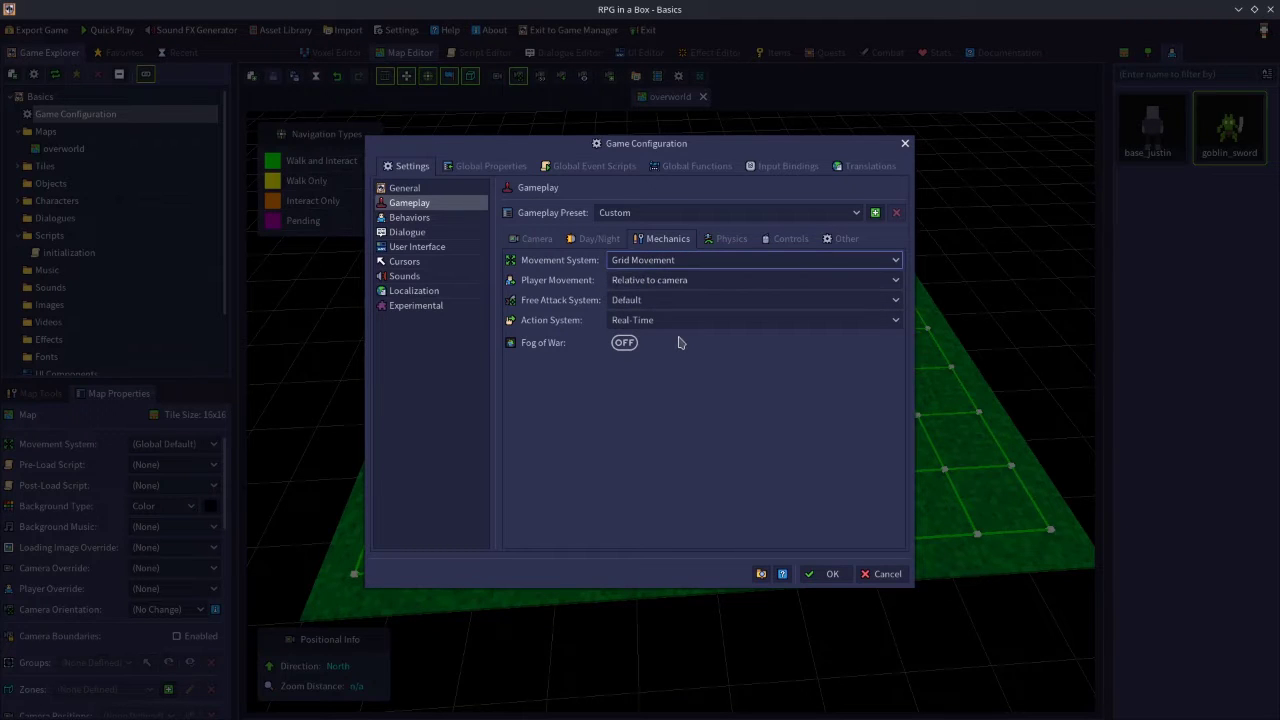
Step: Try Tank controls as the player movement, and restore Relative to camera
{"action": "left_click", "coordinate": [643, 285]}
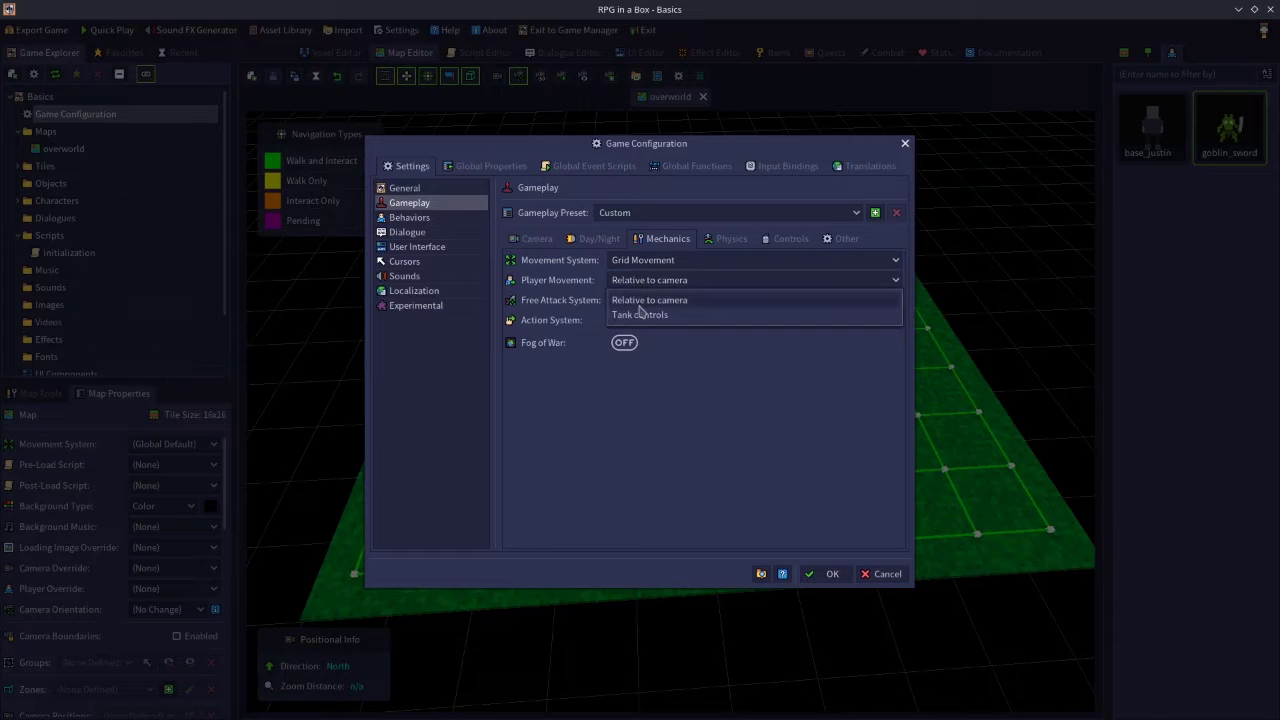
{"action": "left_click", "coordinate": [645, 300]}
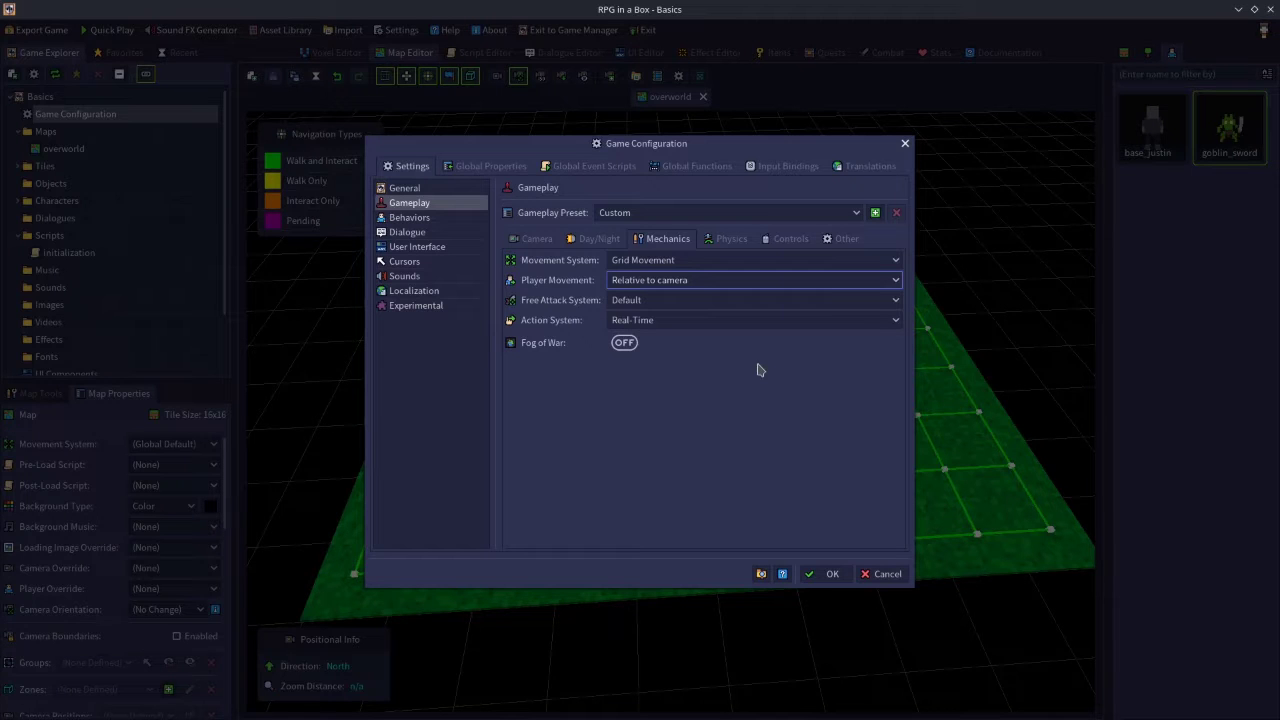
{"action": "left_click", "coordinate": [618, 288]}
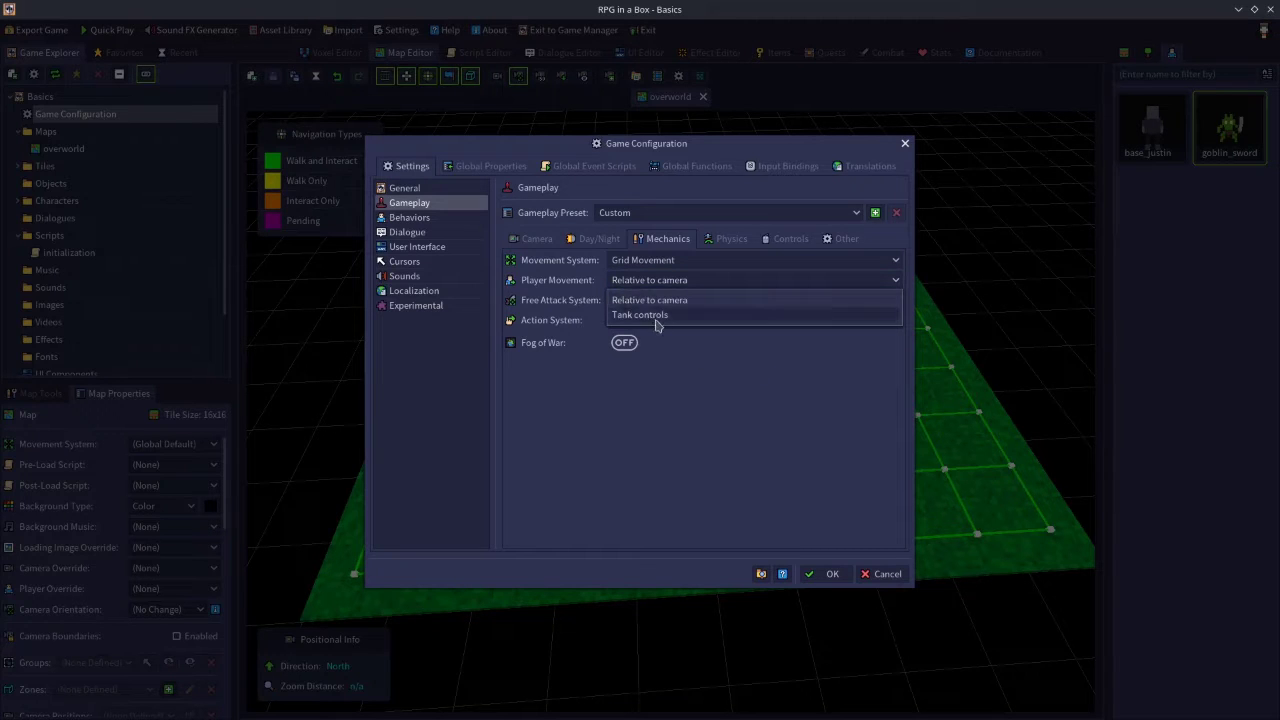
{"action": "left_click", "coordinate": [650, 315]}
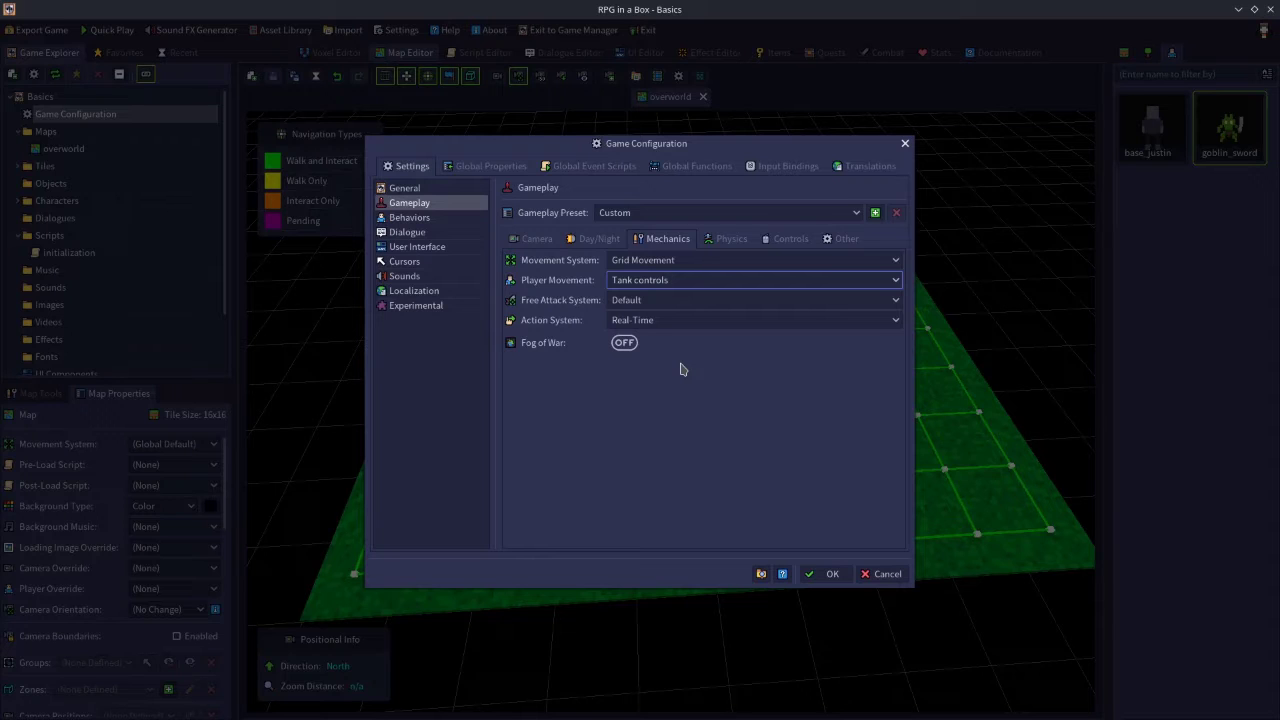
{"action": "left_click", "coordinate": [674, 285]}
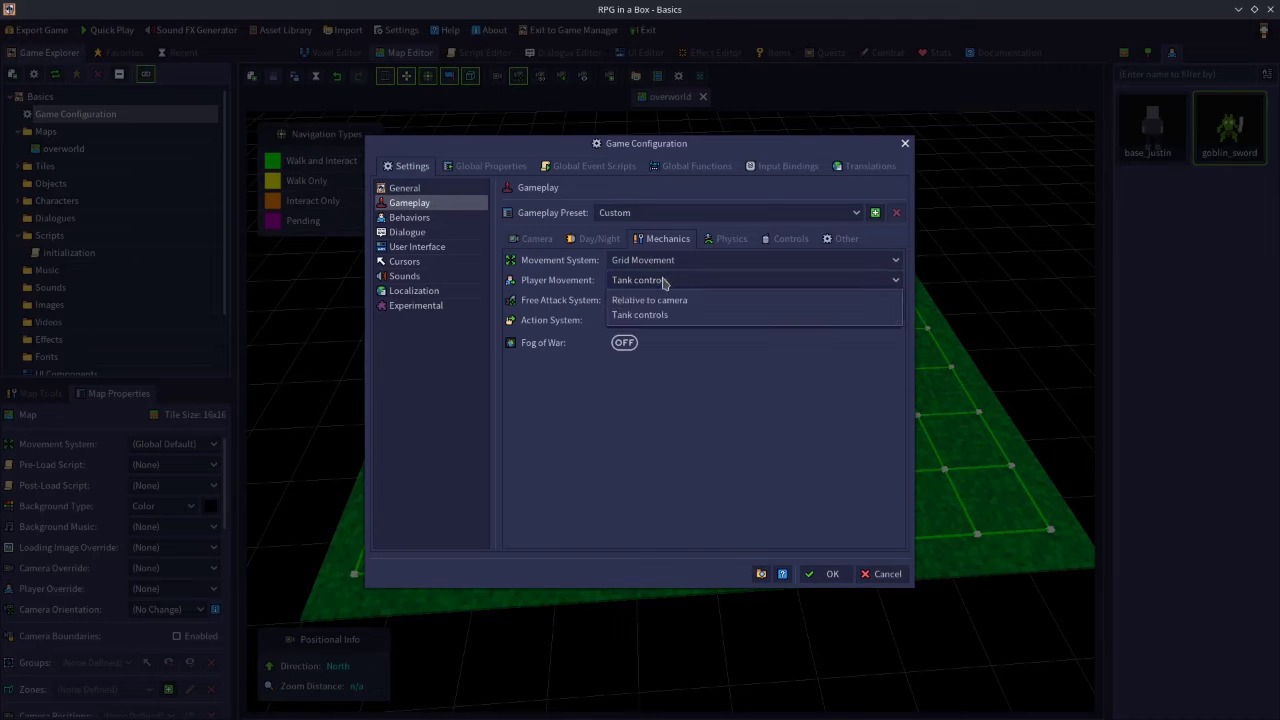
{"action": "left_click", "coordinate": [657, 302]}
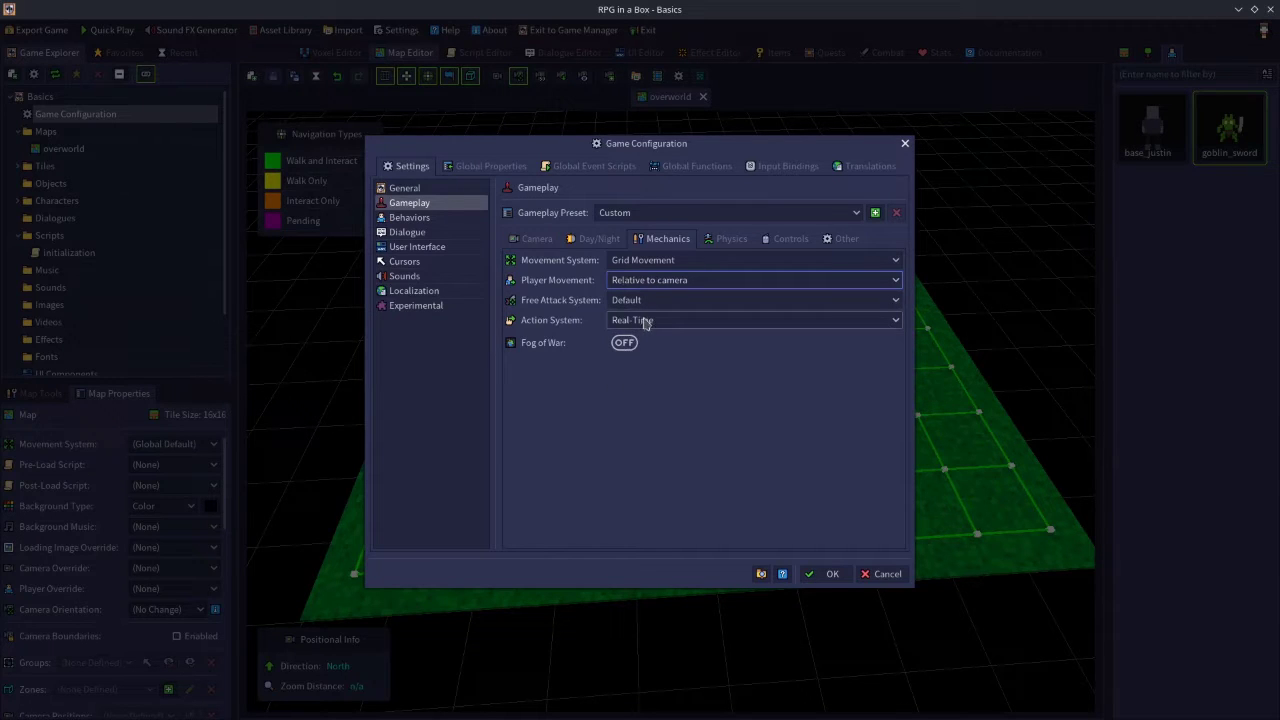
{"action": "left_click", "coordinate": [642, 262]}
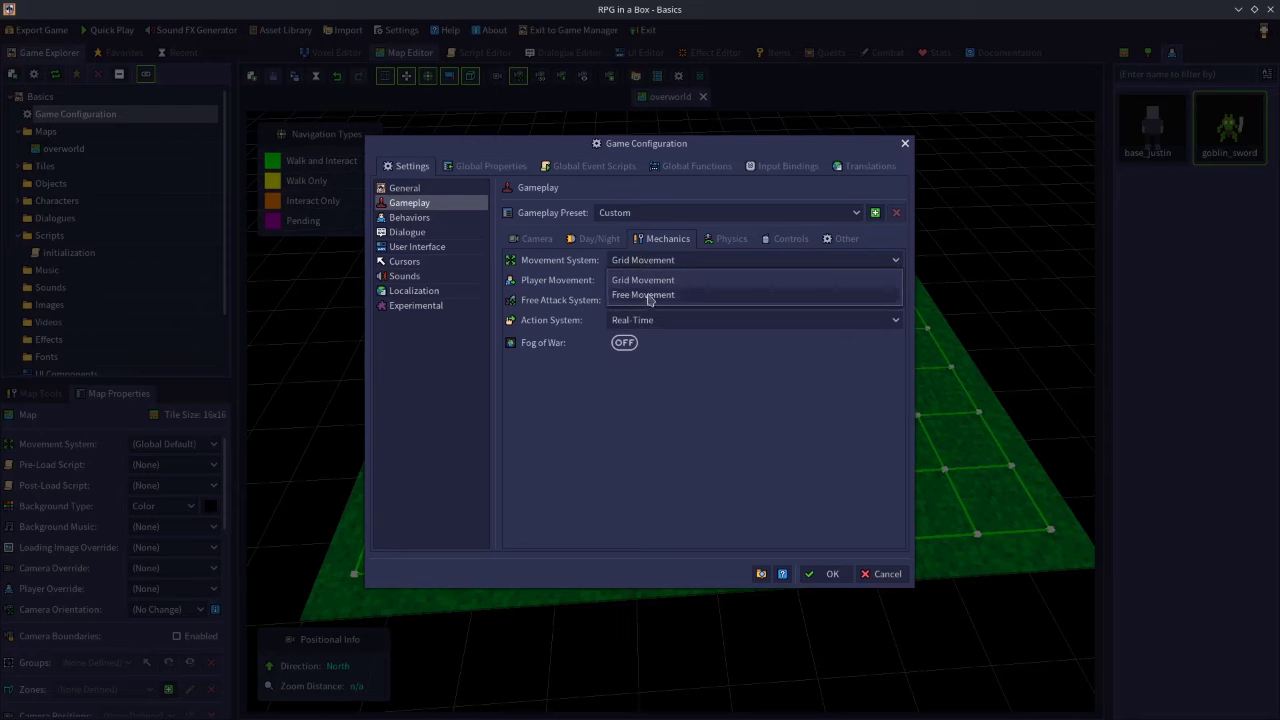
{"action": "left_click", "coordinate": [651, 295]}
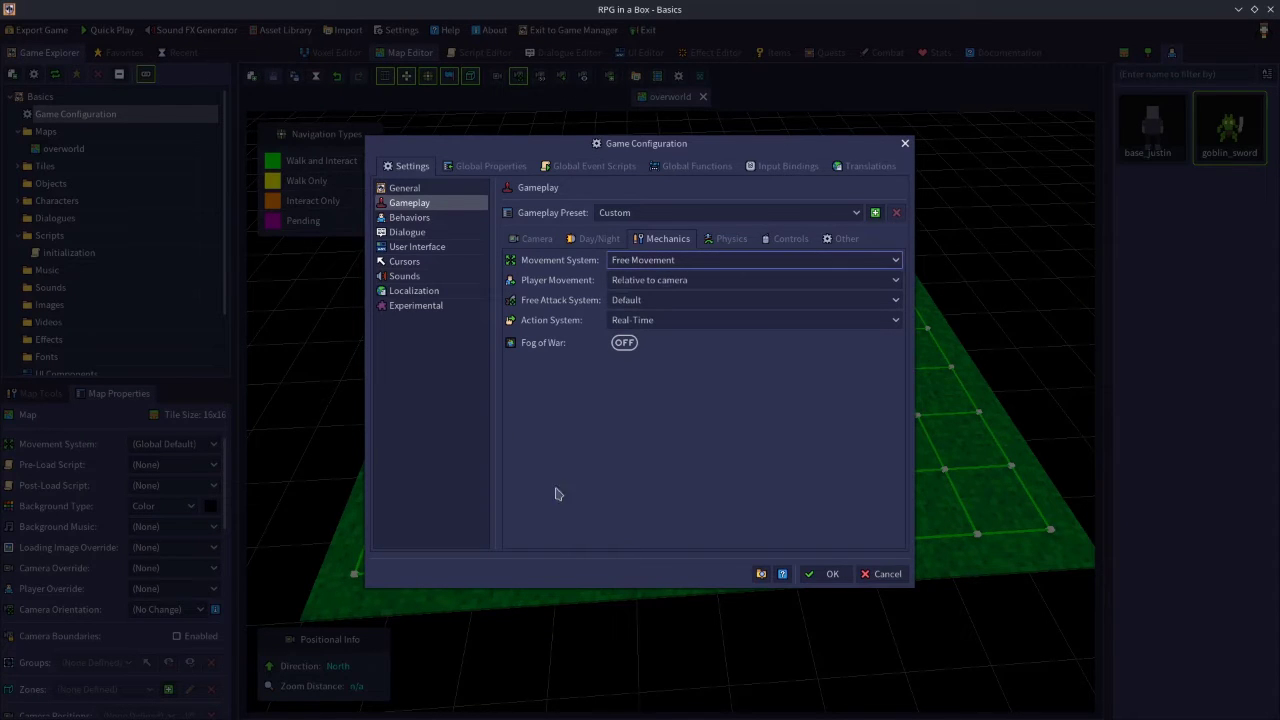
{"action": "left_click", "coordinate": [867, 577]}
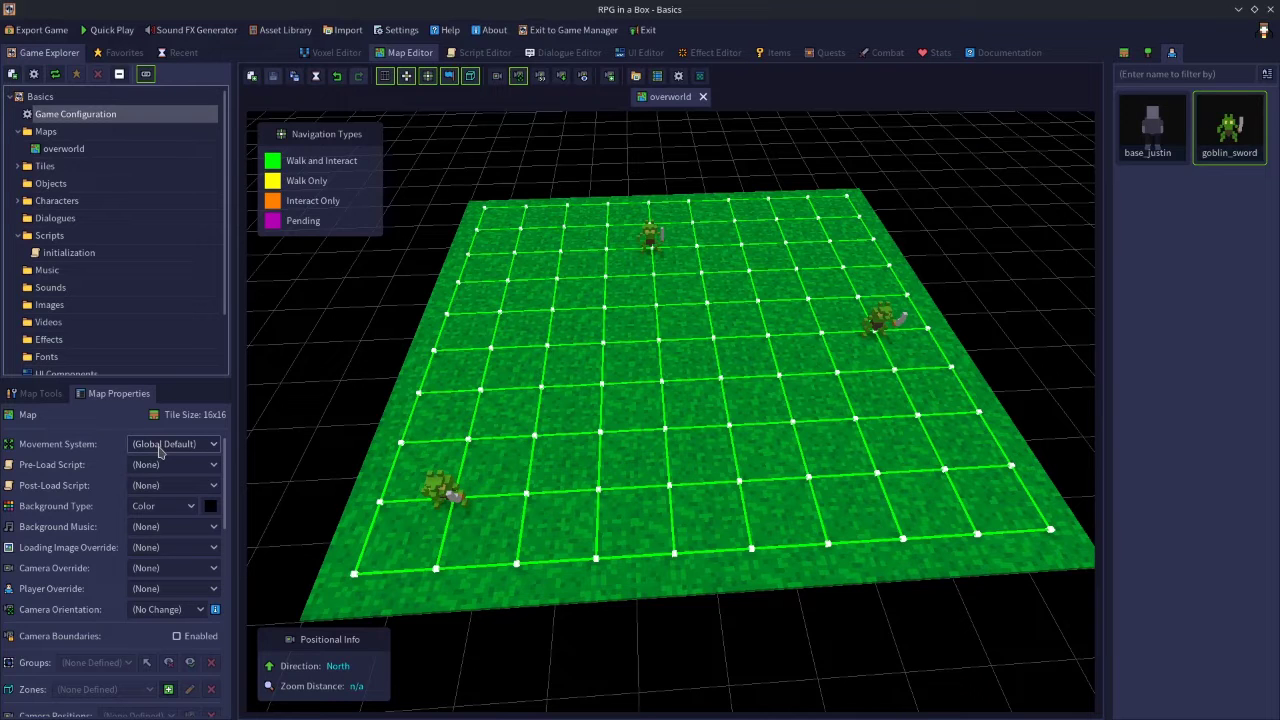
Step: Set the game-wide movement system to Free Movement in the game configuration, apply it, and recheck the setting
{"action": "double_click", "coordinate": [111, 119]}
{"action": "left_click", "coordinate": [631, 260]}
{"action": "left_click", "coordinate": [646, 296]}
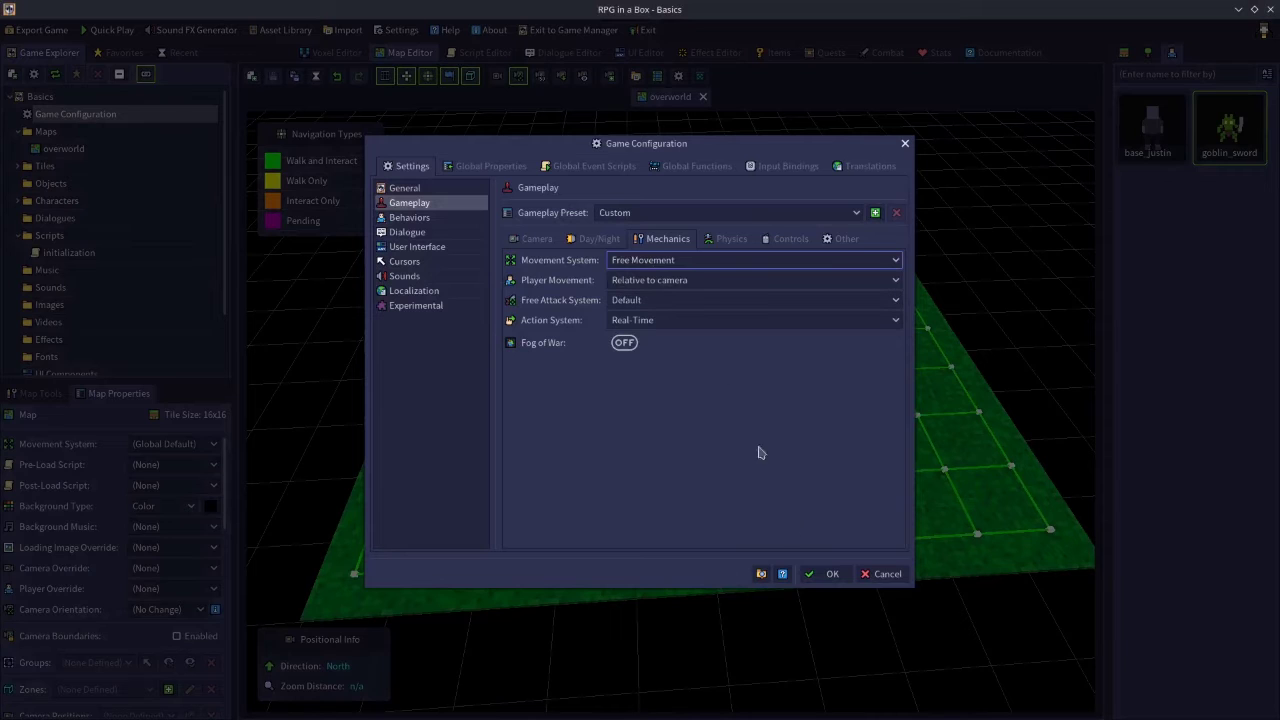
{"action": "left_click", "coordinate": [830, 575]}
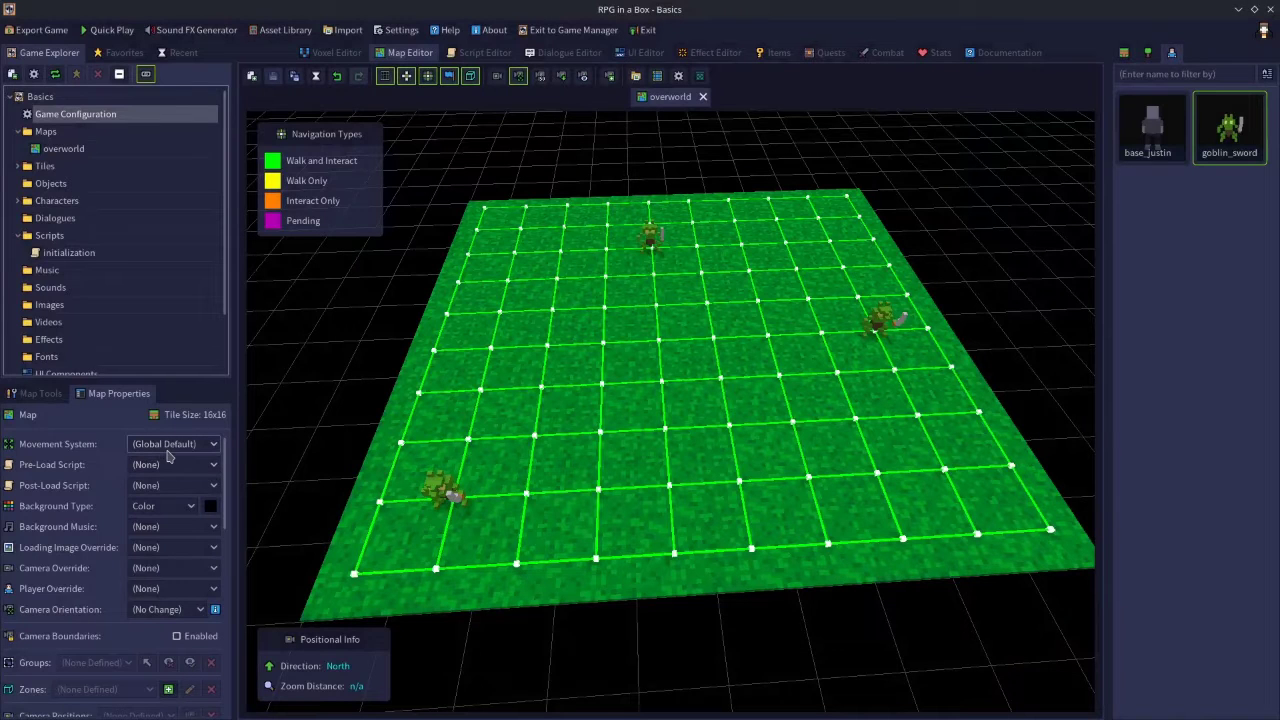
{"action": "double_click", "coordinate": [115, 118]}
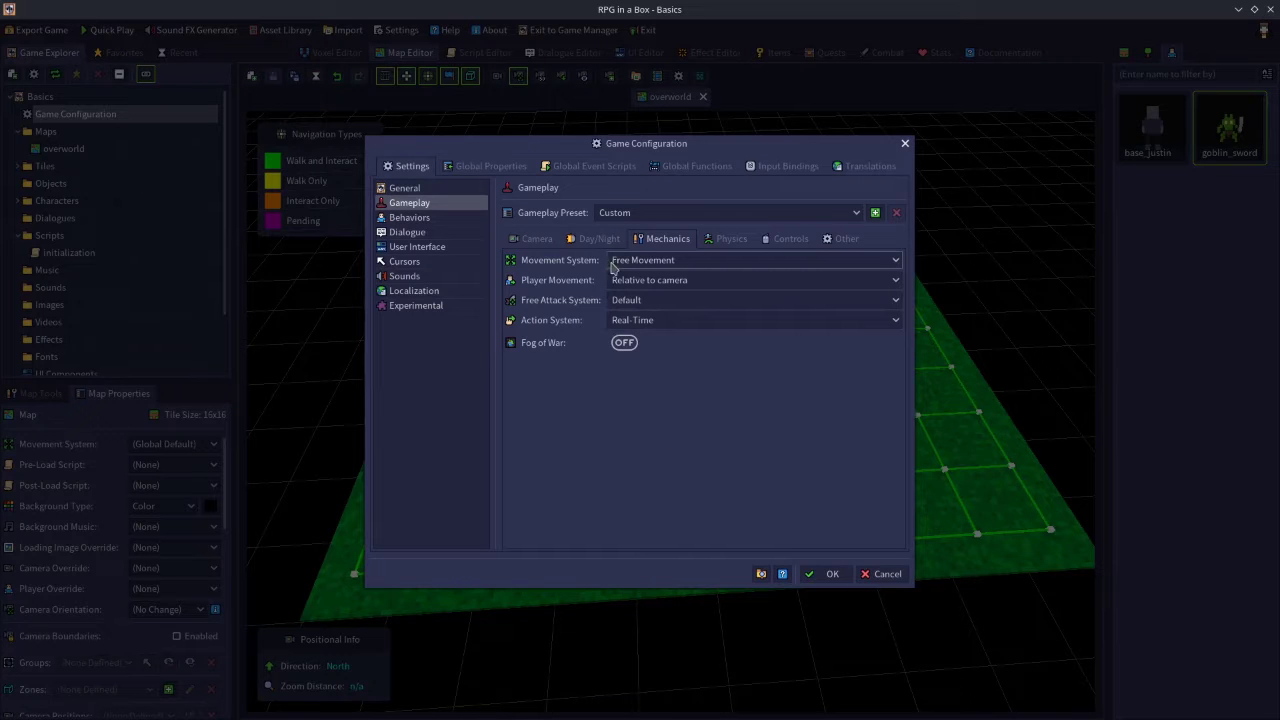
{"action": "left_click", "coordinate": [886, 573]}
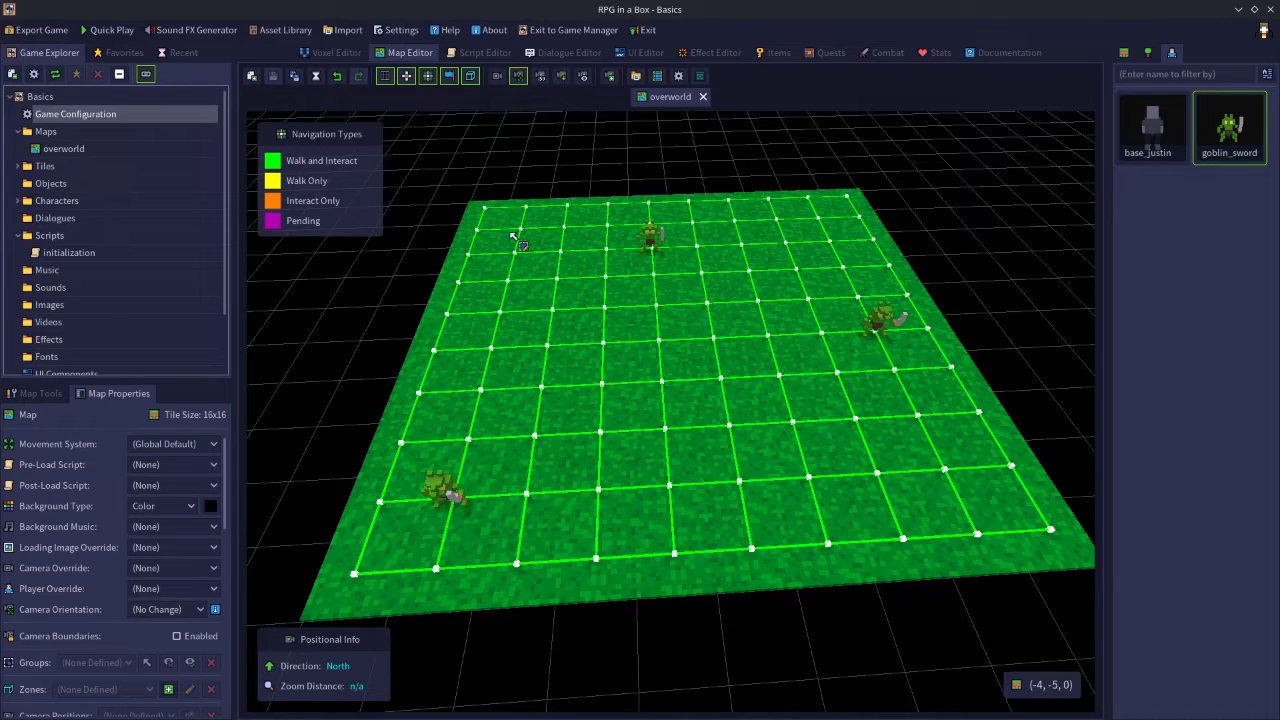
Step: Override the movement system of the overworld map with Grid Movement
{"action": "left_click", "coordinate": [184, 445]}
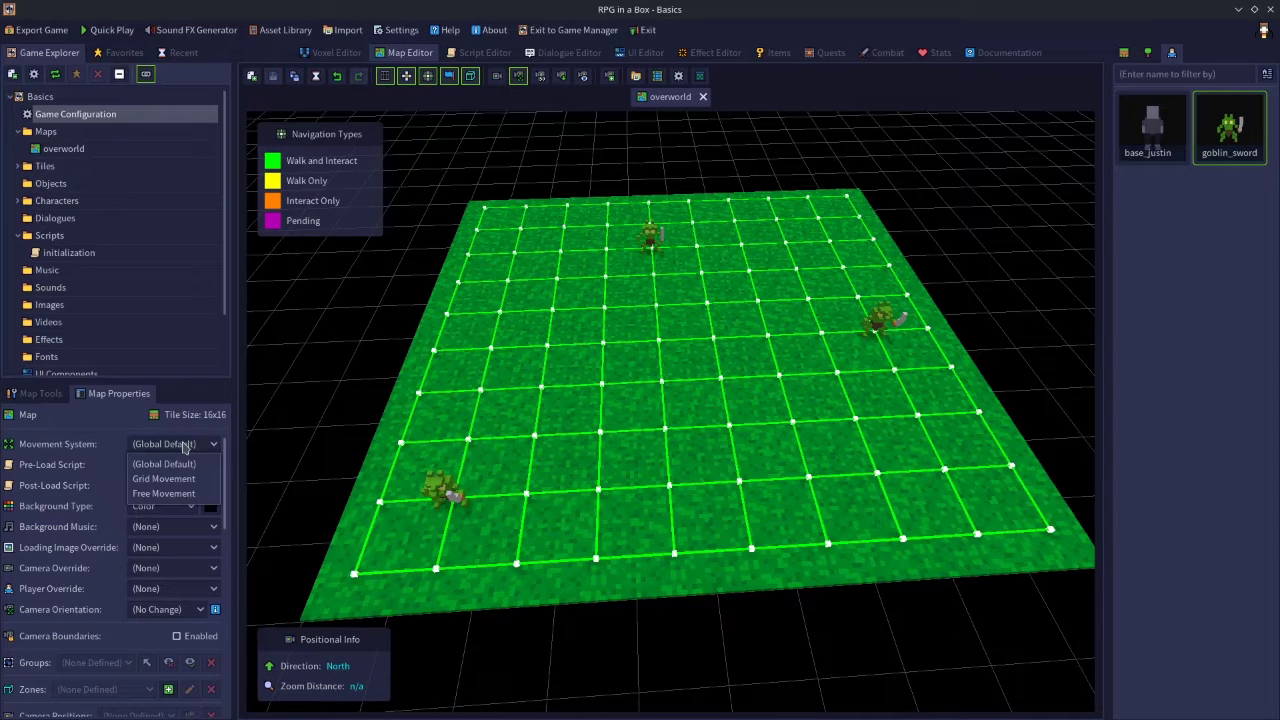
{"action": "left_click", "coordinate": [168, 478]}
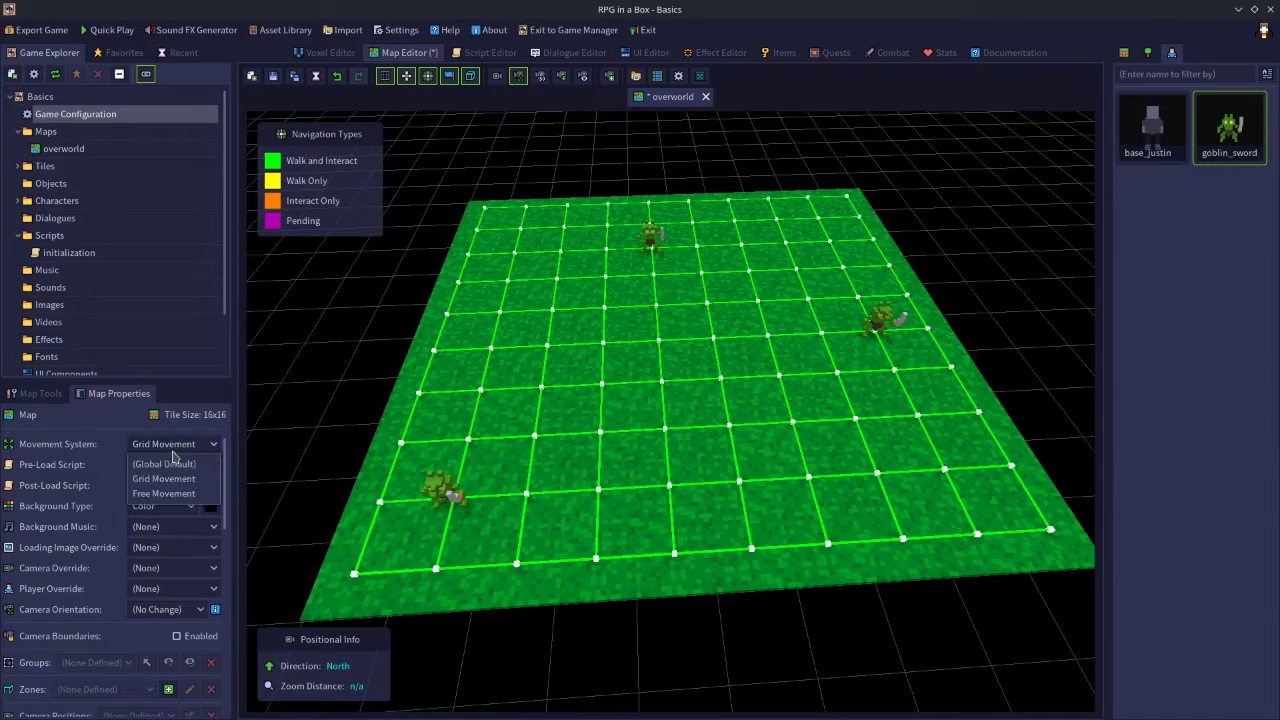
{"action": "left_click", "coordinate": [167, 493]}
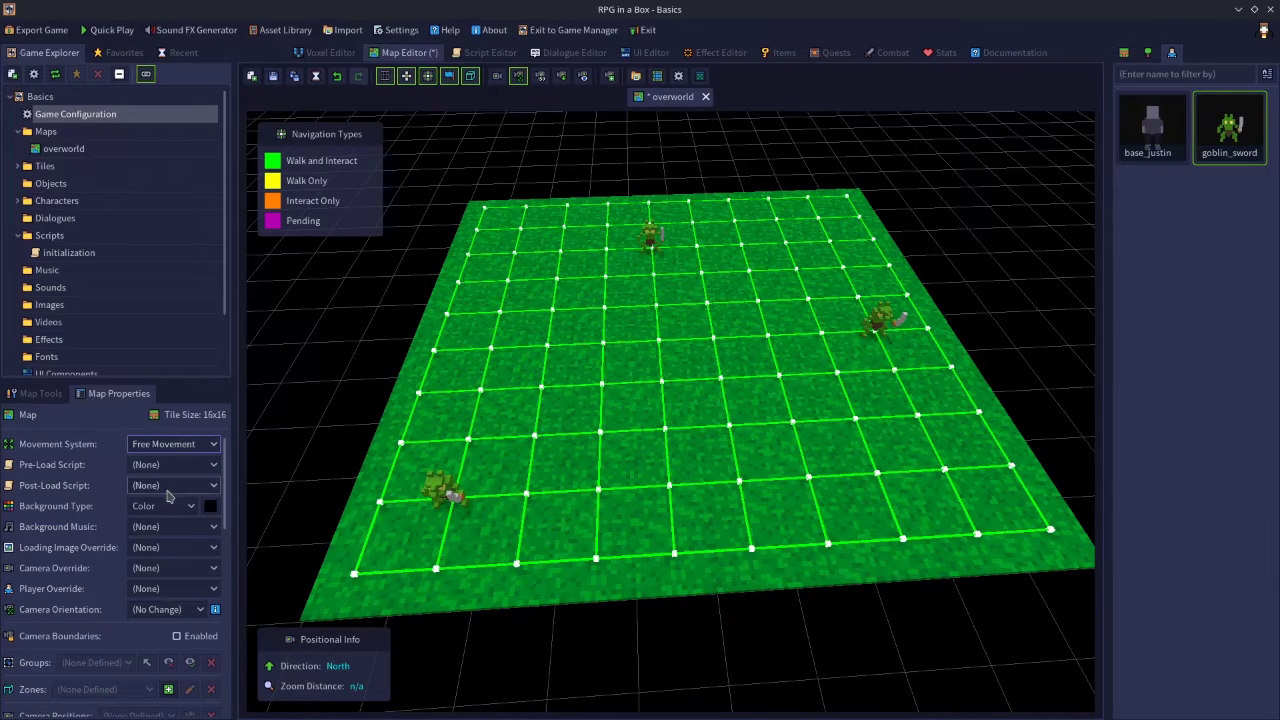
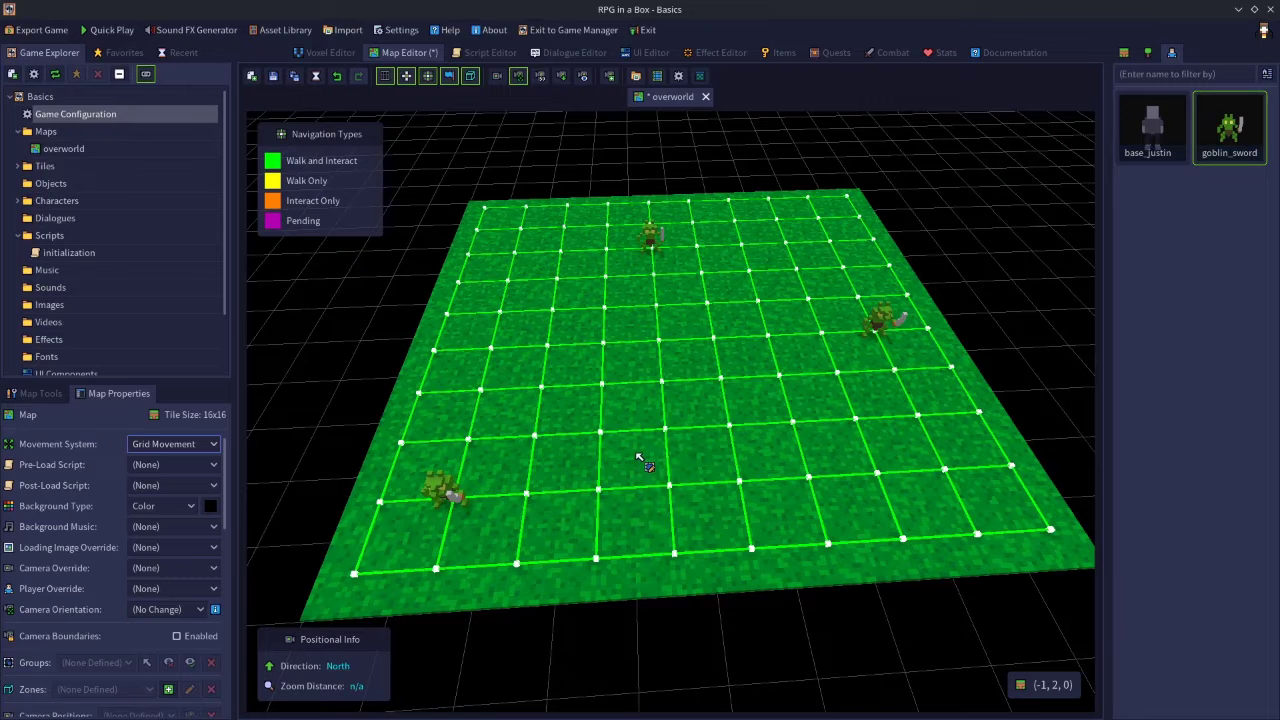
Step: Examine the grid spaces by selecting neighbouring grass tiles one by one along the column from (-1, 0, 0) to (-1, 2, 0)
{"action": "left_click", "coordinate": [668, 356]}
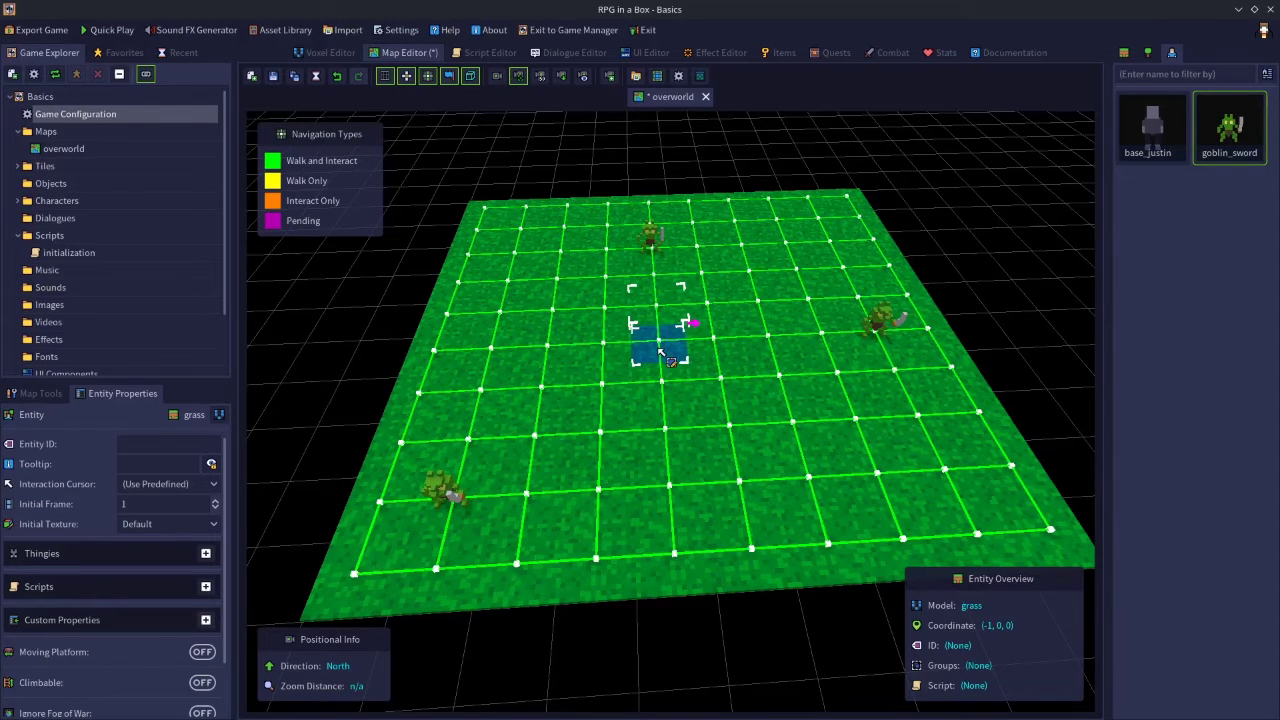
{"action": "scroll", "coordinate": [665, 356], "scroll_direction": "up", "scroll_amount": 4}
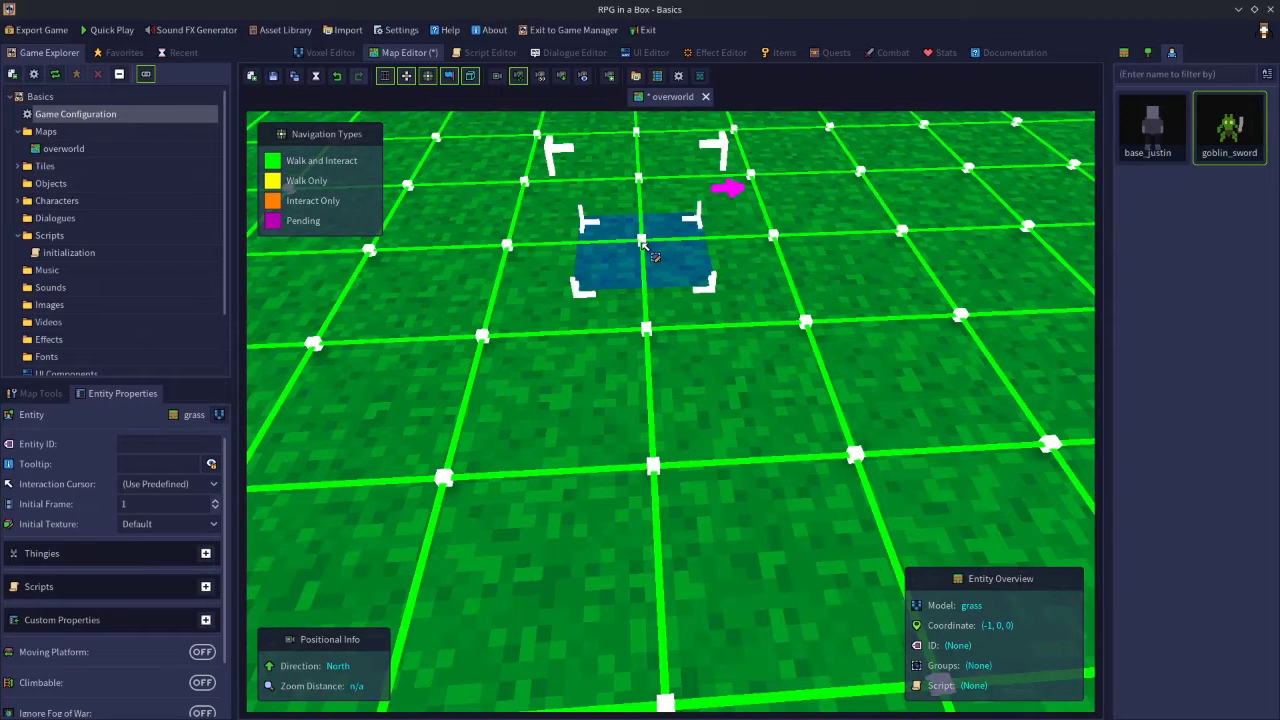
{"action": "left_click", "coordinate": [660, 355]}
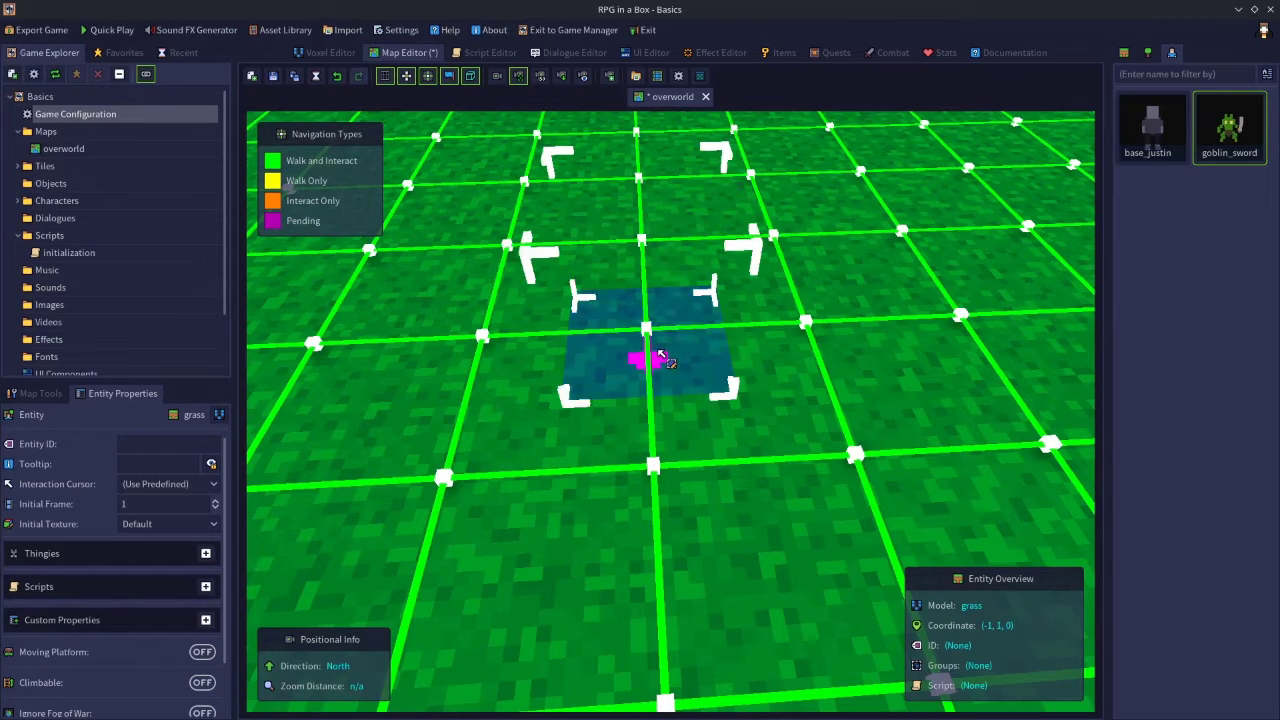
{"action": "left_click", "coordinate": [680, 475]}
{"action": "left_click", "coordinate": [695, 620]}
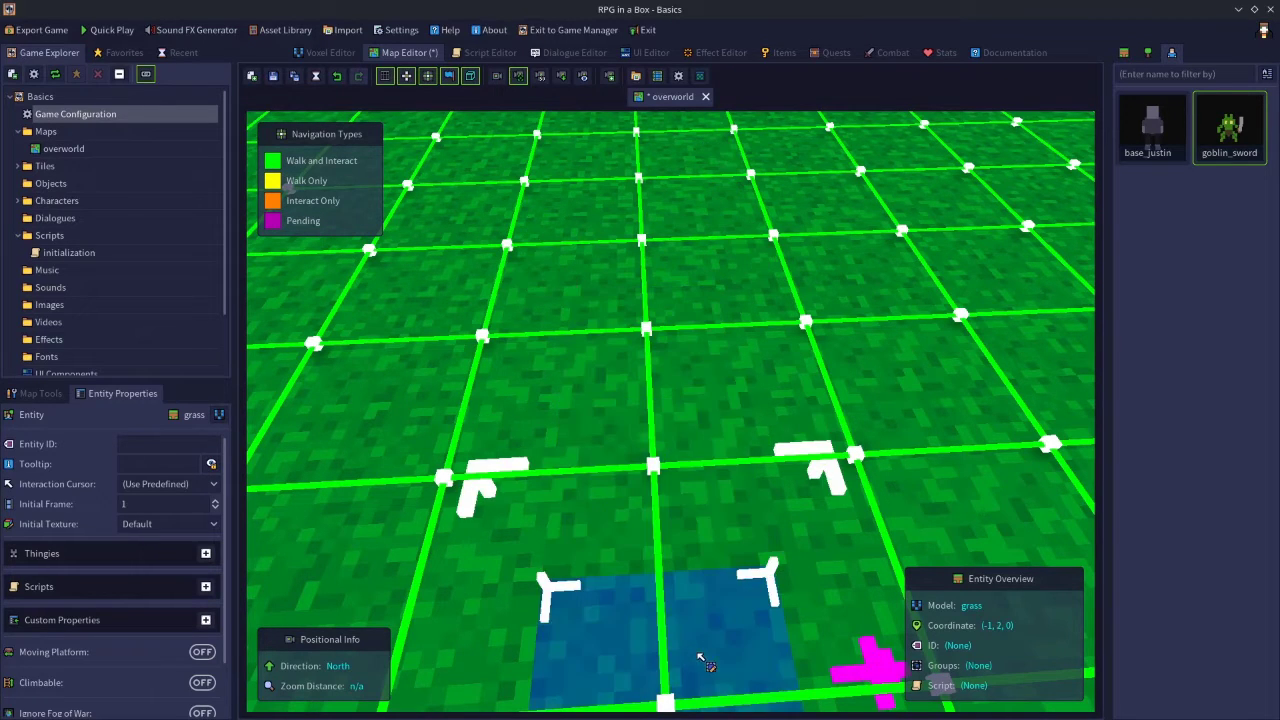
{"action": "left_click", "coordinate": [695, 482]}
{"action": "left_click", "coordinate": [684, 365]}
{"action": "left_click", "coordinate": [675, 252]}
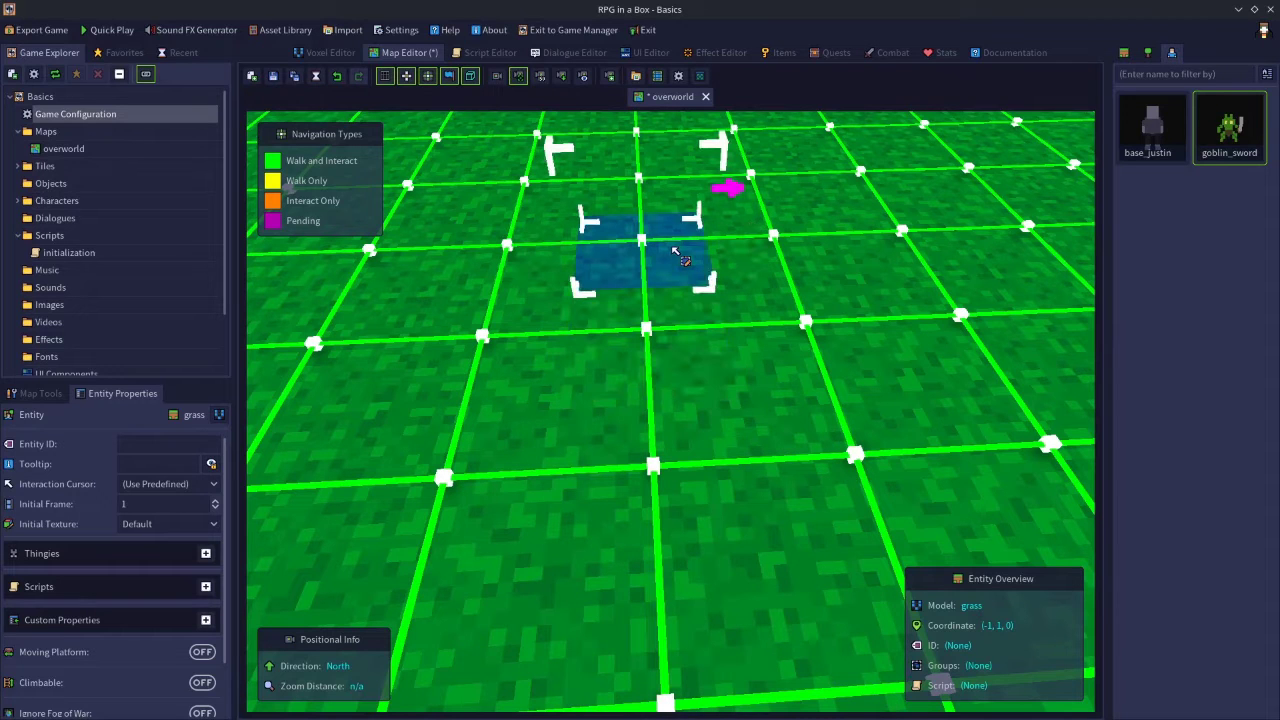
{"action": "left_click", "coordinate": [678, 362]}
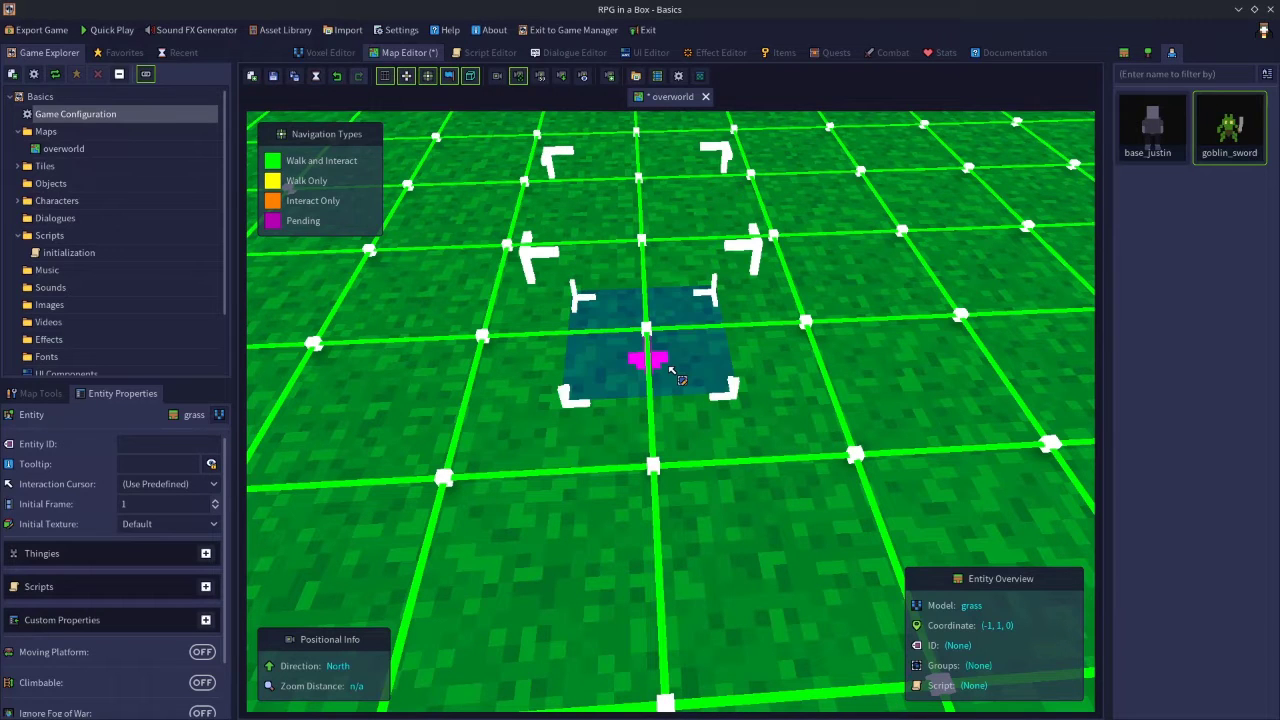
Step: Inspect the goblin near the map's east edge and the grass tile it stands on
{"action": "scroll", "coordinate": [1066, 240], "scroll_direction": "down", "scroll_amount": 5}
{"action": "left_click", "coordinate": [908, 310]}
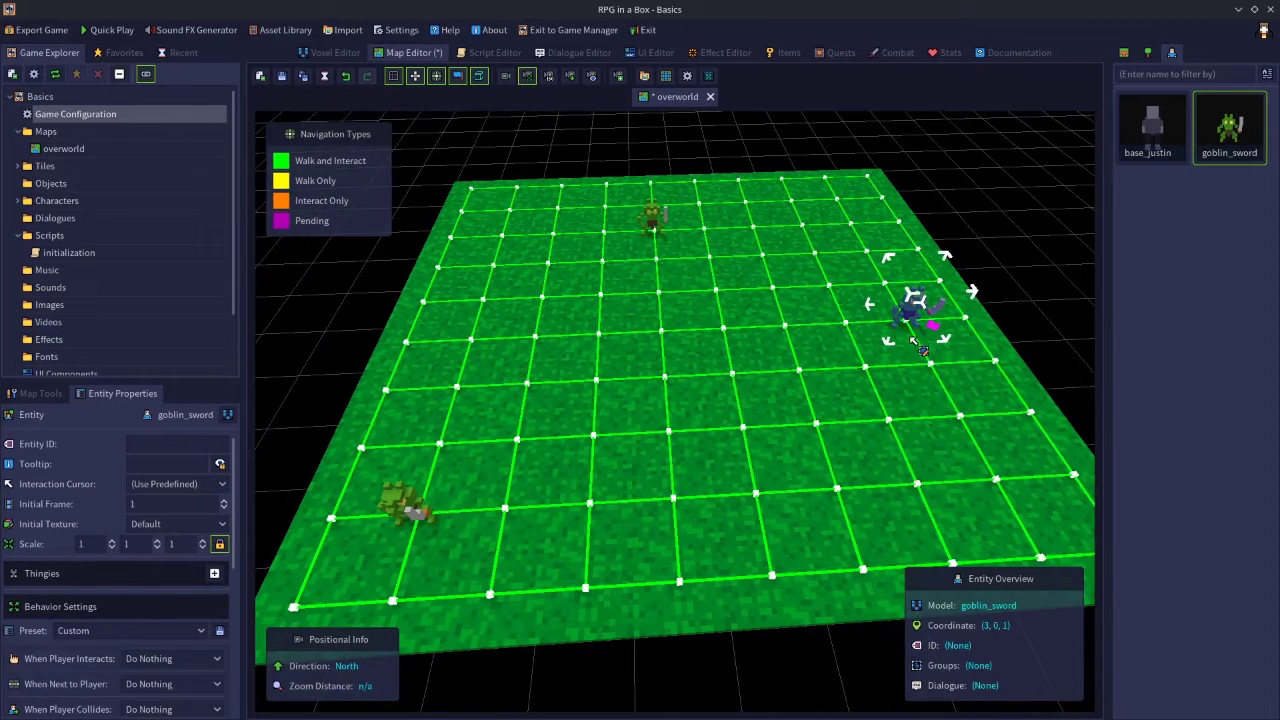
{"action": "left_click", "coordinate": [926, 354]}
{"action": "left_click", "coordinate": [916, 341]}
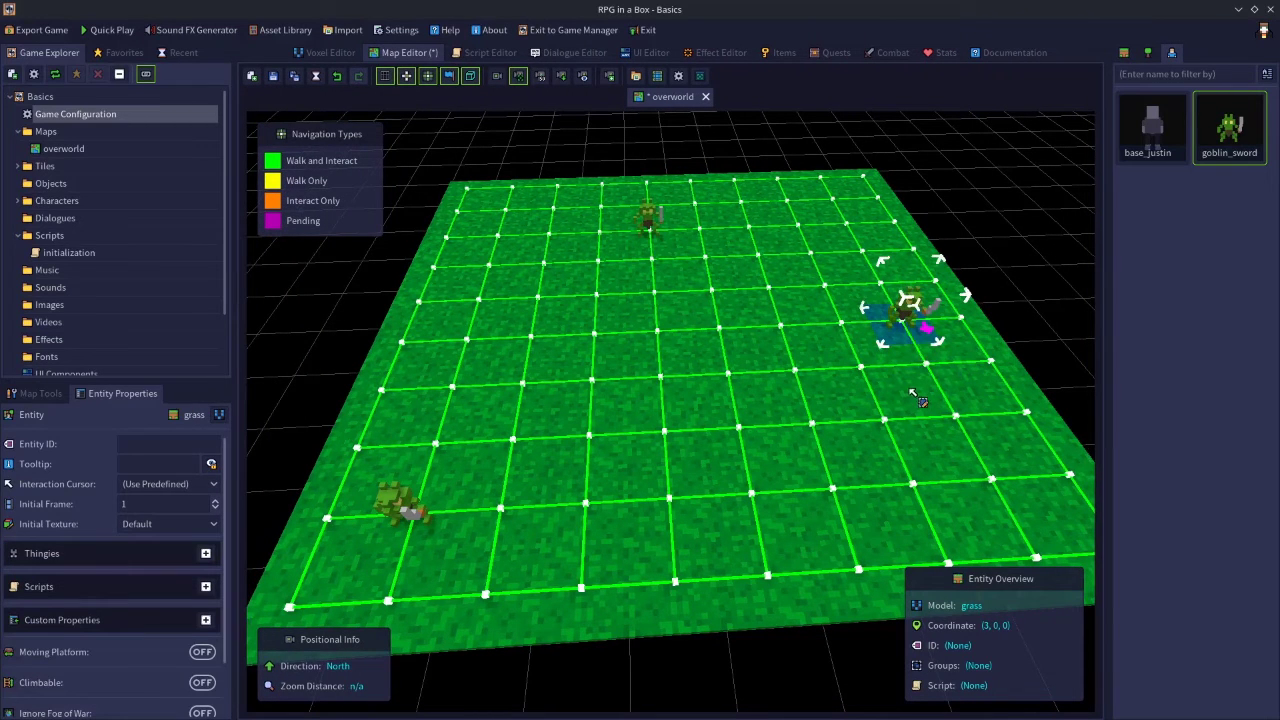
Step: Examine the grass tiles beneath and around the northern goblin from several angles, and clear the selection
{"action": "left_click", "coordinate": [655, 238]}
{"action": "scroll", "coordinate": [697, 283], "scroll_direction": "up", "scroll_amount": 2}
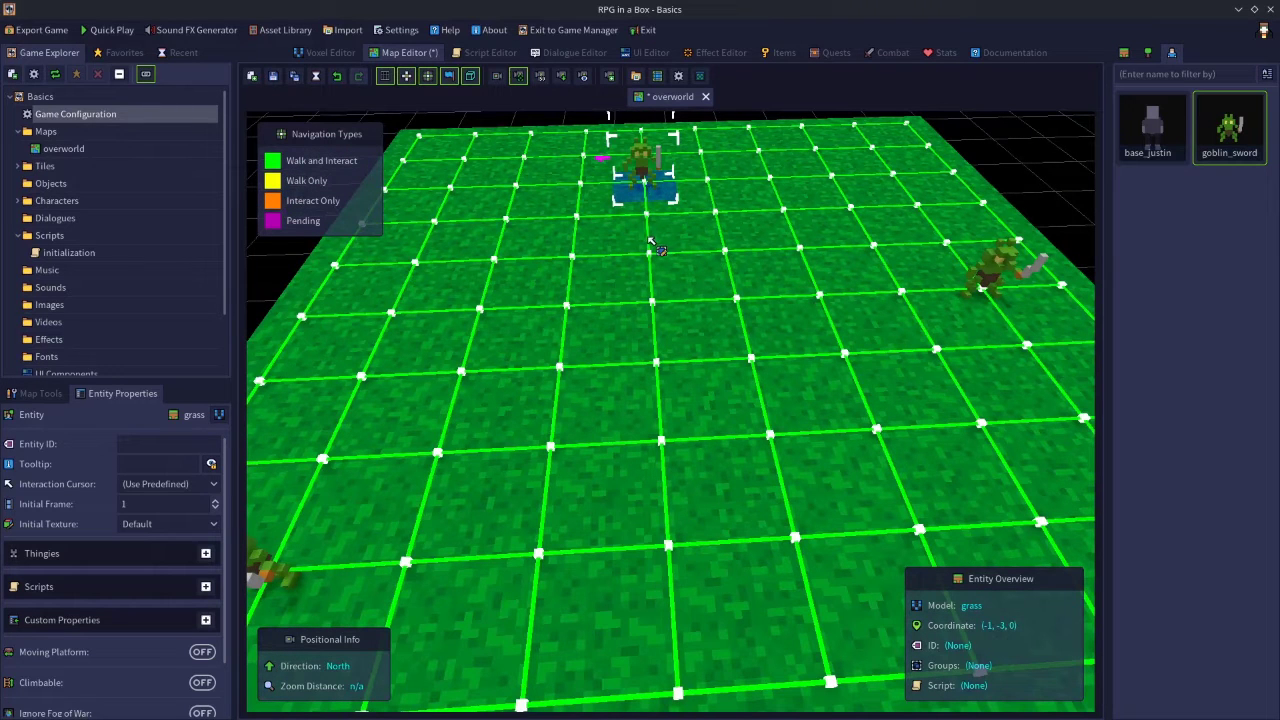
{"action": "left_click", "coordinate": [652, 228]}
{"action": "left_click", "coordinate": [730, 245]}
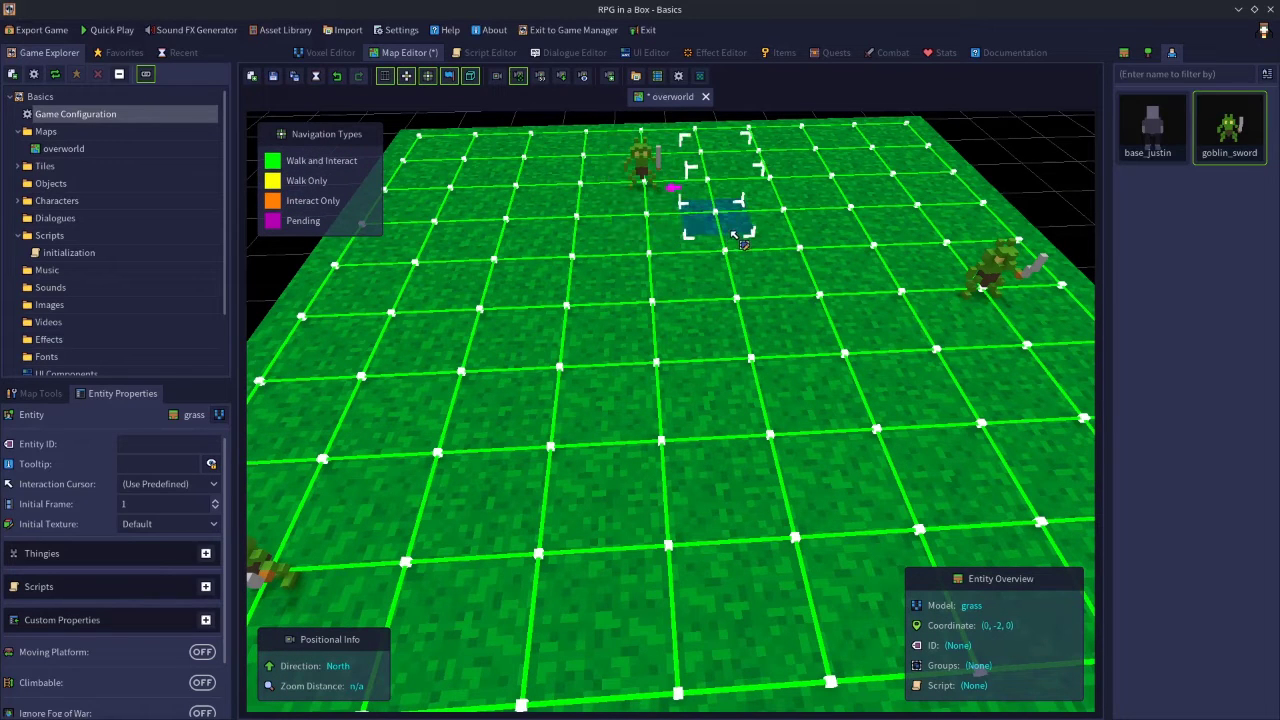
{"action": "left_click", "coordinate": [662, 218]}
{"action": "scroll", "coordinate": [660, 216], "scroll_direction": "up", "scroll_amount": 1}
{"action": "middle_click_drag", "start_coordinate": [606, 252], "coordinate": [835, 290]}
{"action": "key", "text": "a"}
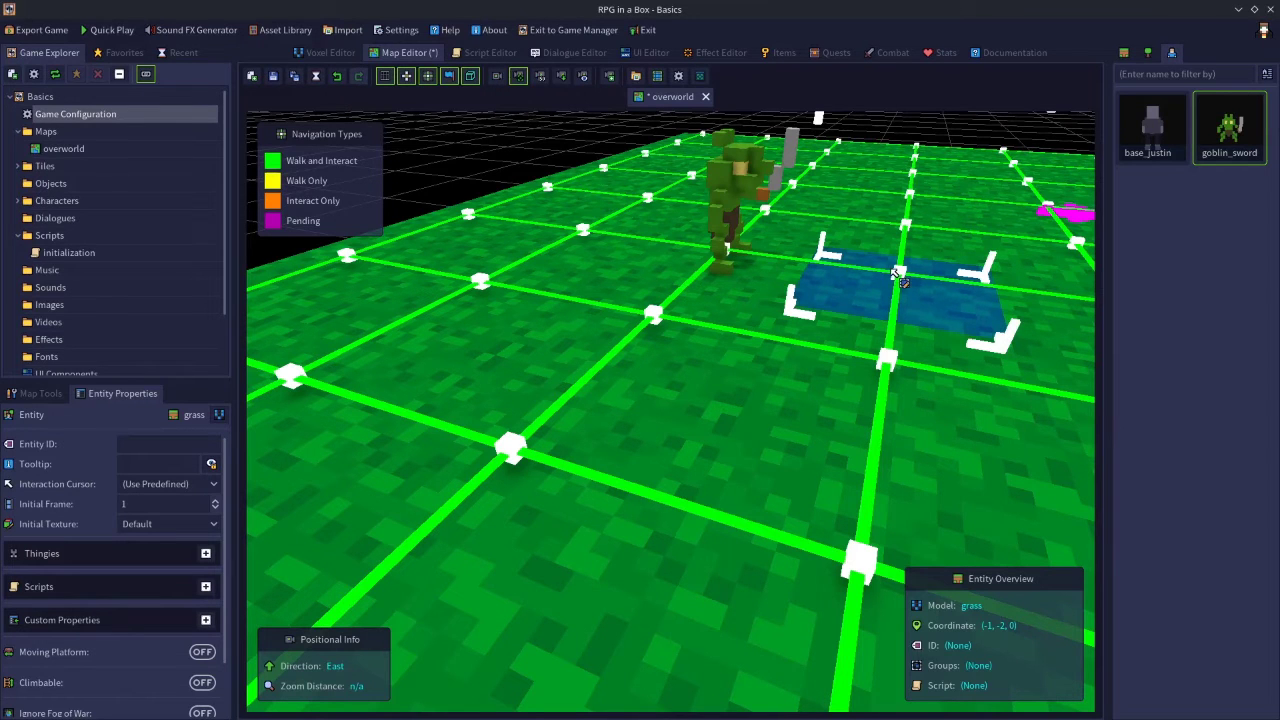
{"action": "scroll", "coordinate": [898, 275], "scroll_direction": "down", "scroll_amount": 5}
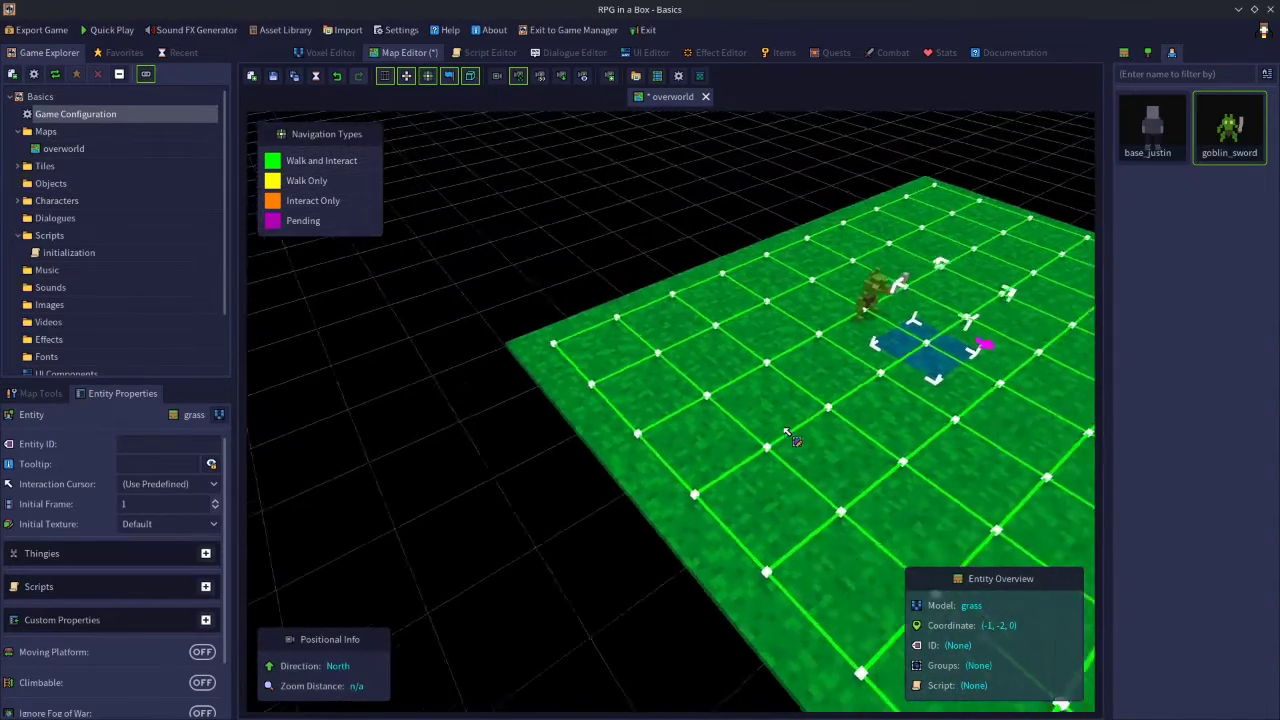
{"action": "left_click", "coordinate": [776, 185]}
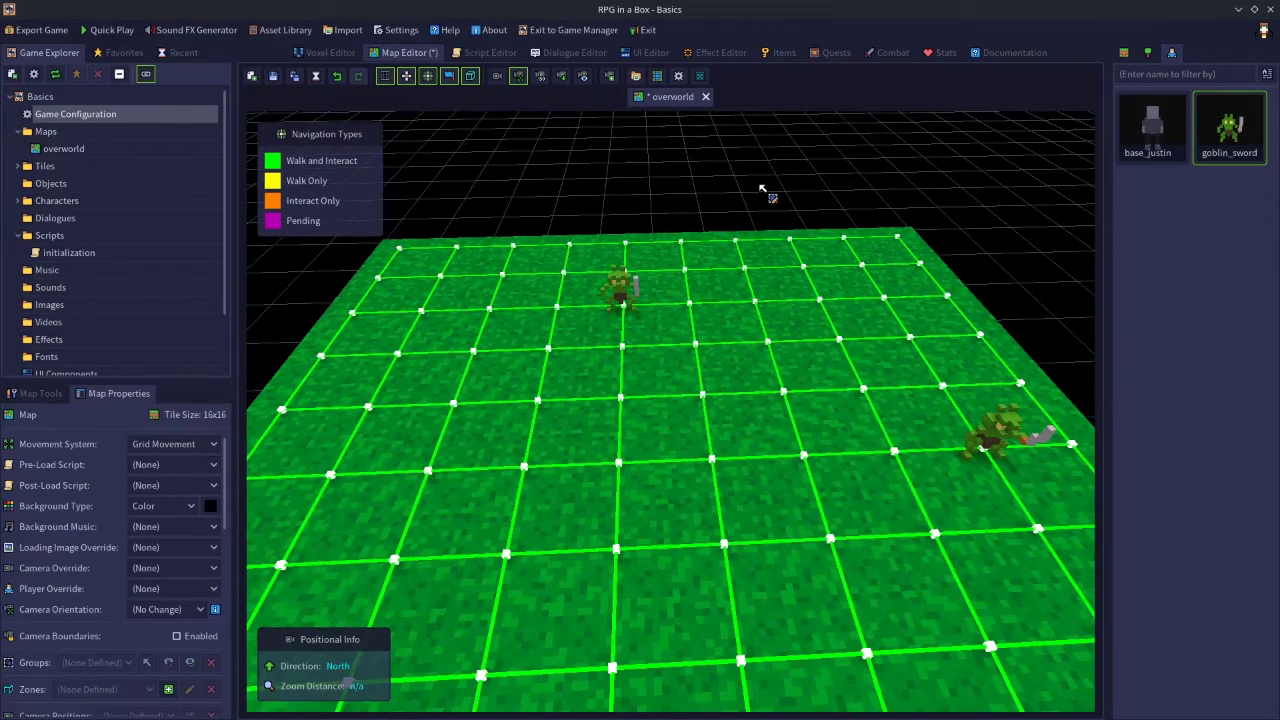
Step: Save the overworld map with its Grid Movement override
{"action": "scroll", "coordinate": [743, 371], "scroll_direction": "up", "scroll_amount": 5}
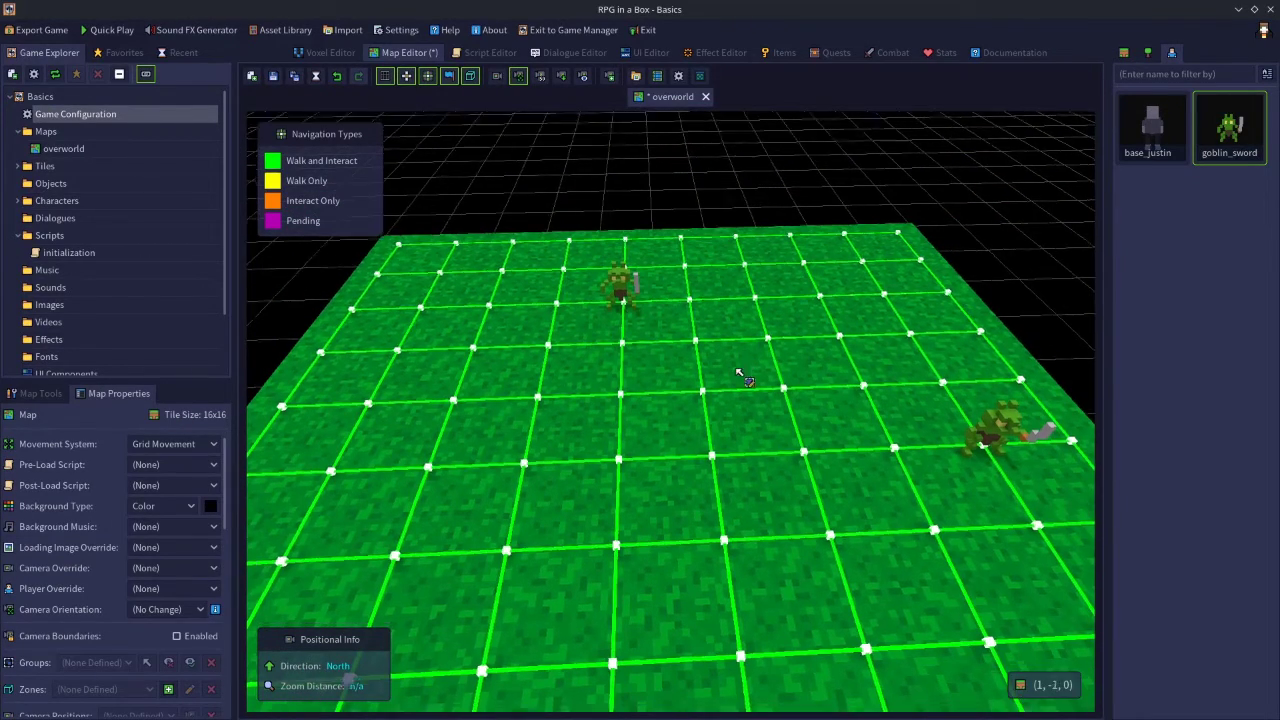
{"action": "scroll", "coordinate": [760, 422], "scroll_direction": "down", "scroll_amount": 5}
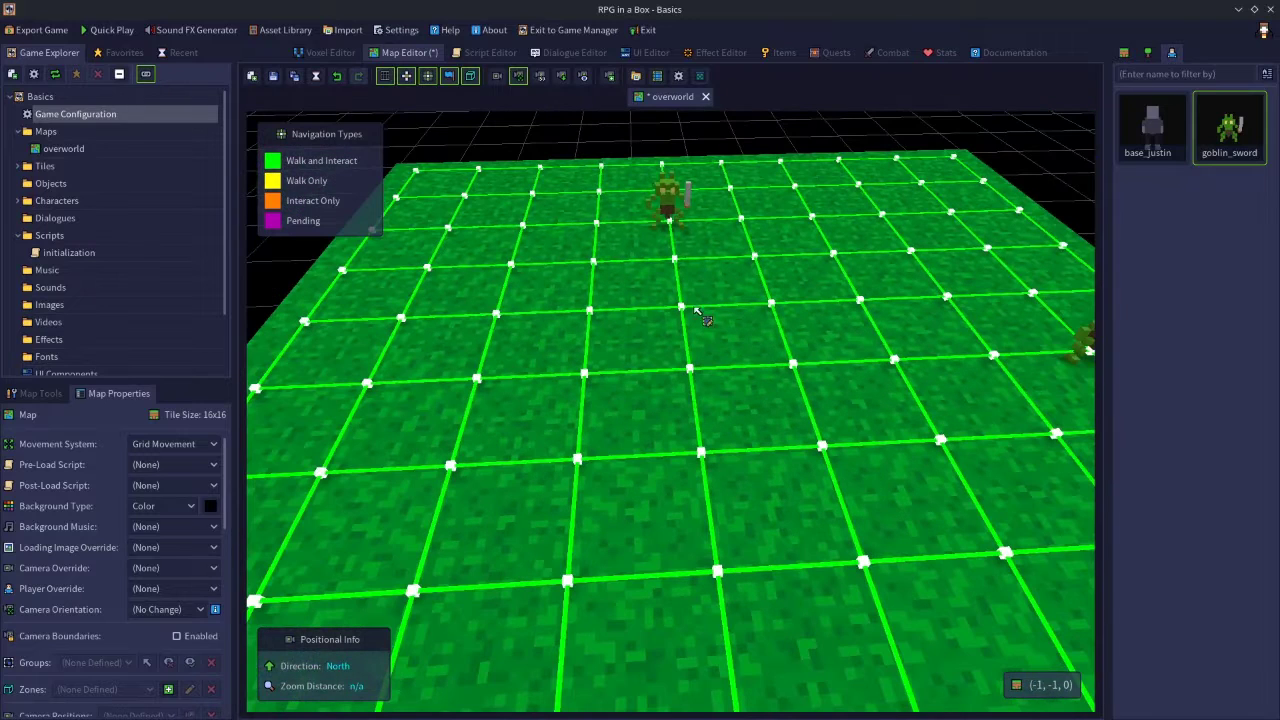
{"action": "left_click", "coordinate": [273, 77]}
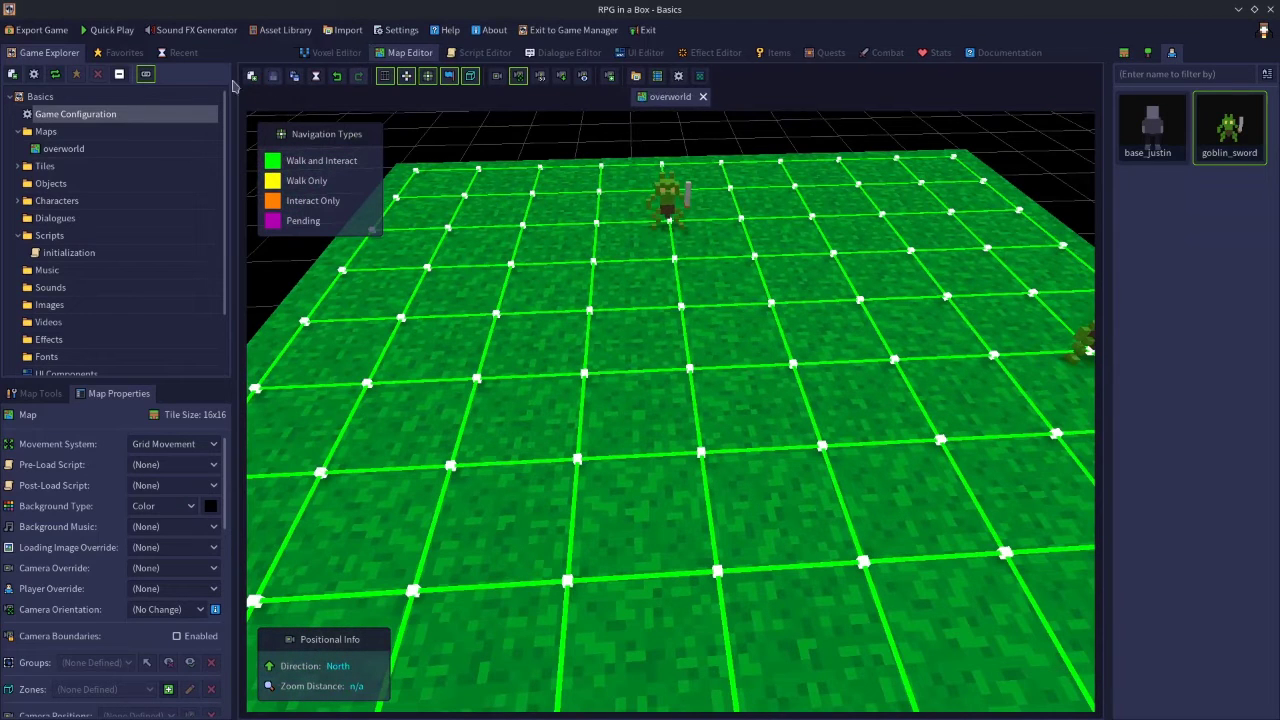
Step: Launch a play test and walk the player character north tile by tile
{"action": "left_click", "coordinate": [118, 30]}
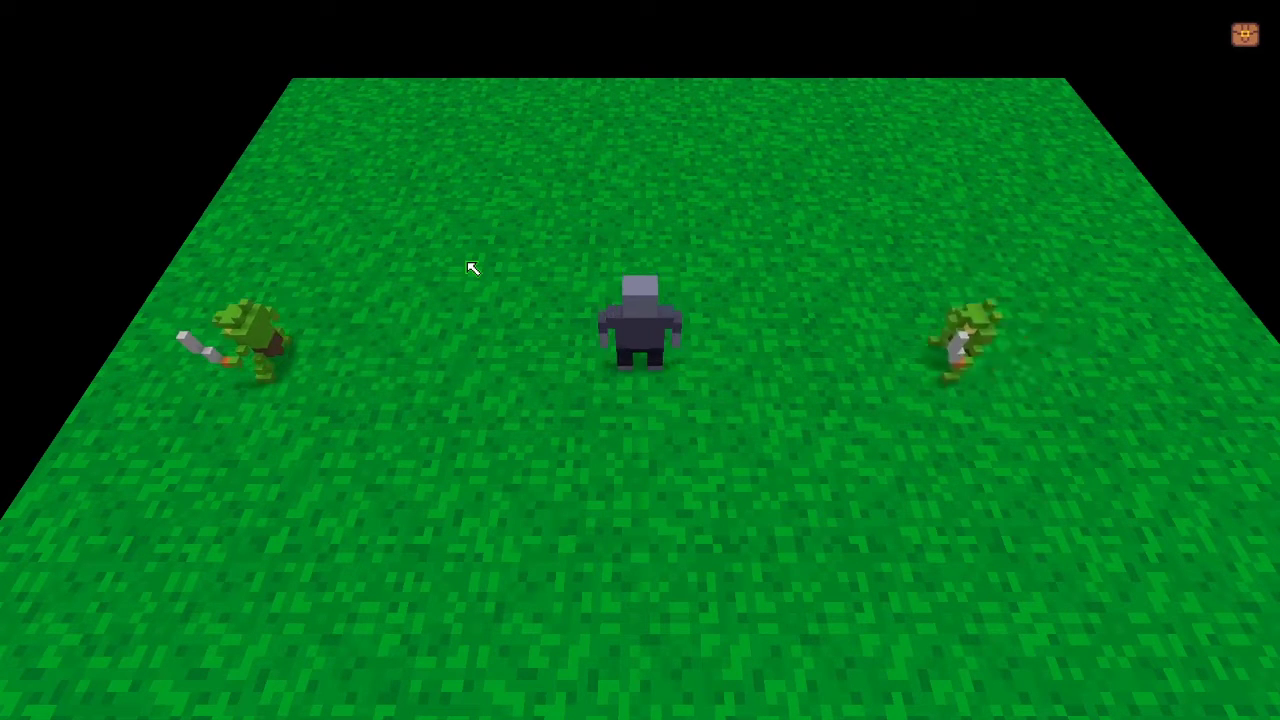
{"action": "key", "text": "w"}
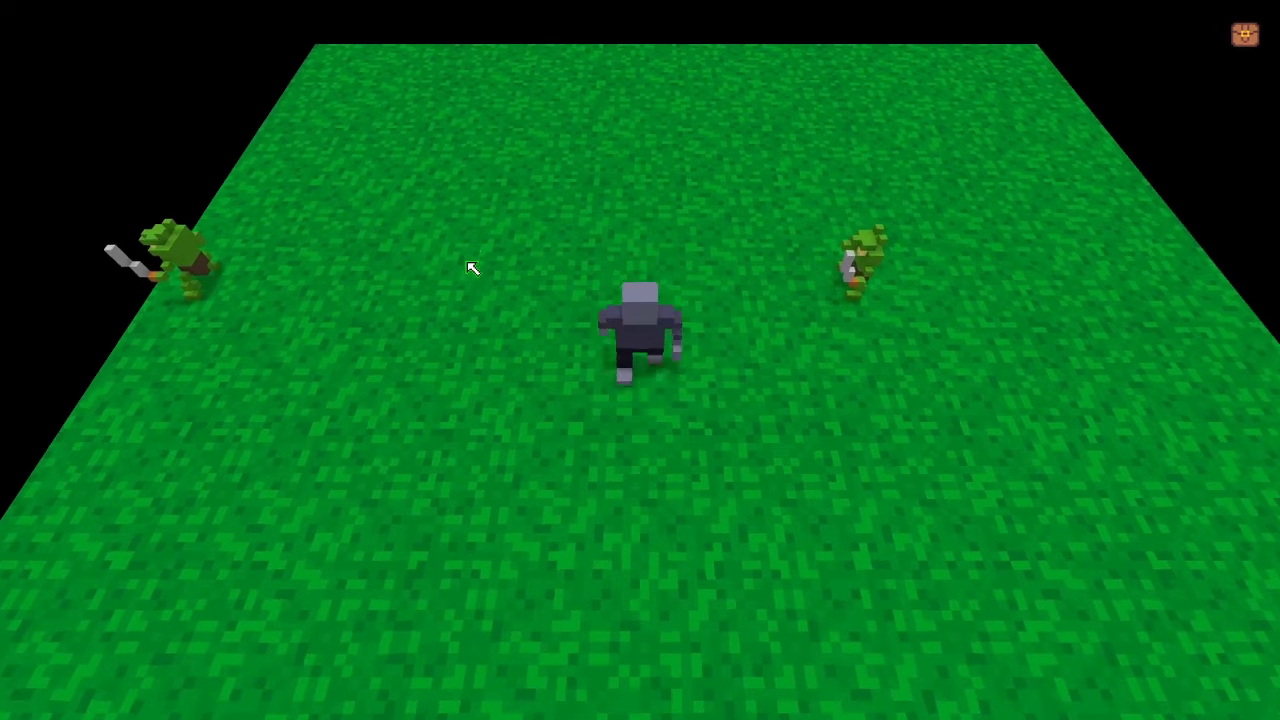
{"action": "key", "text": "w"}
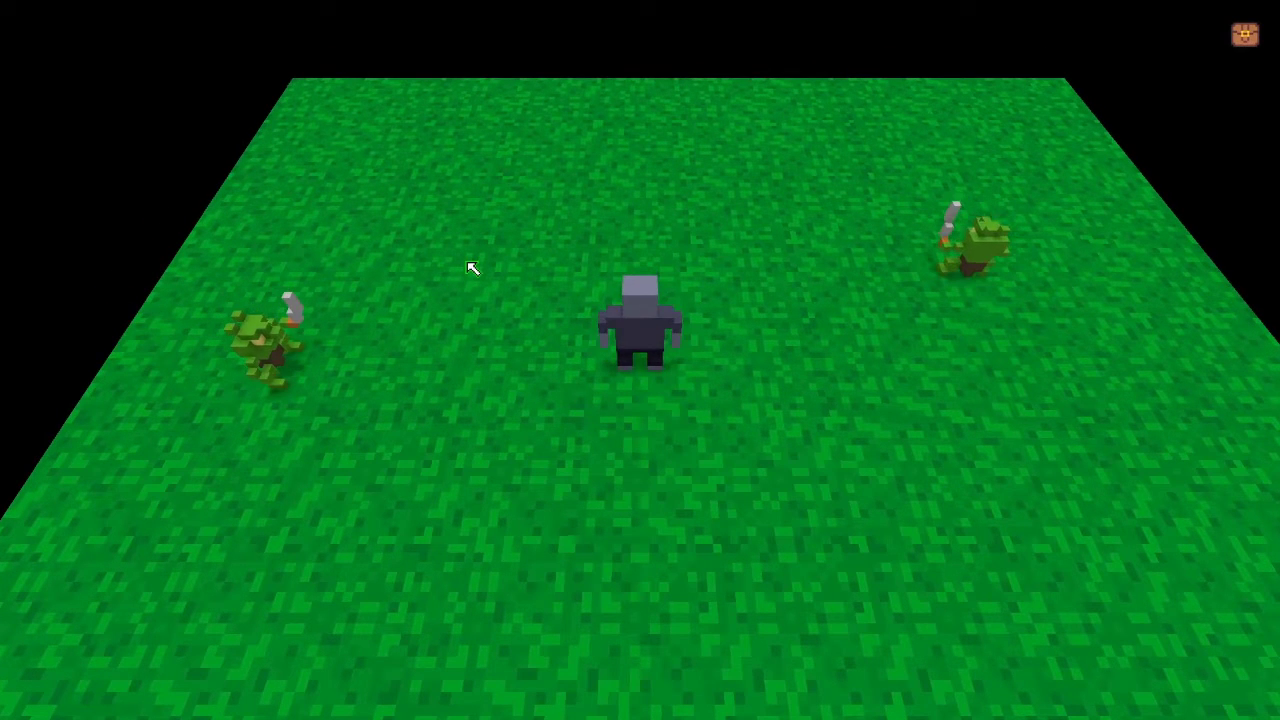
{"action": "key", "text": "w"}
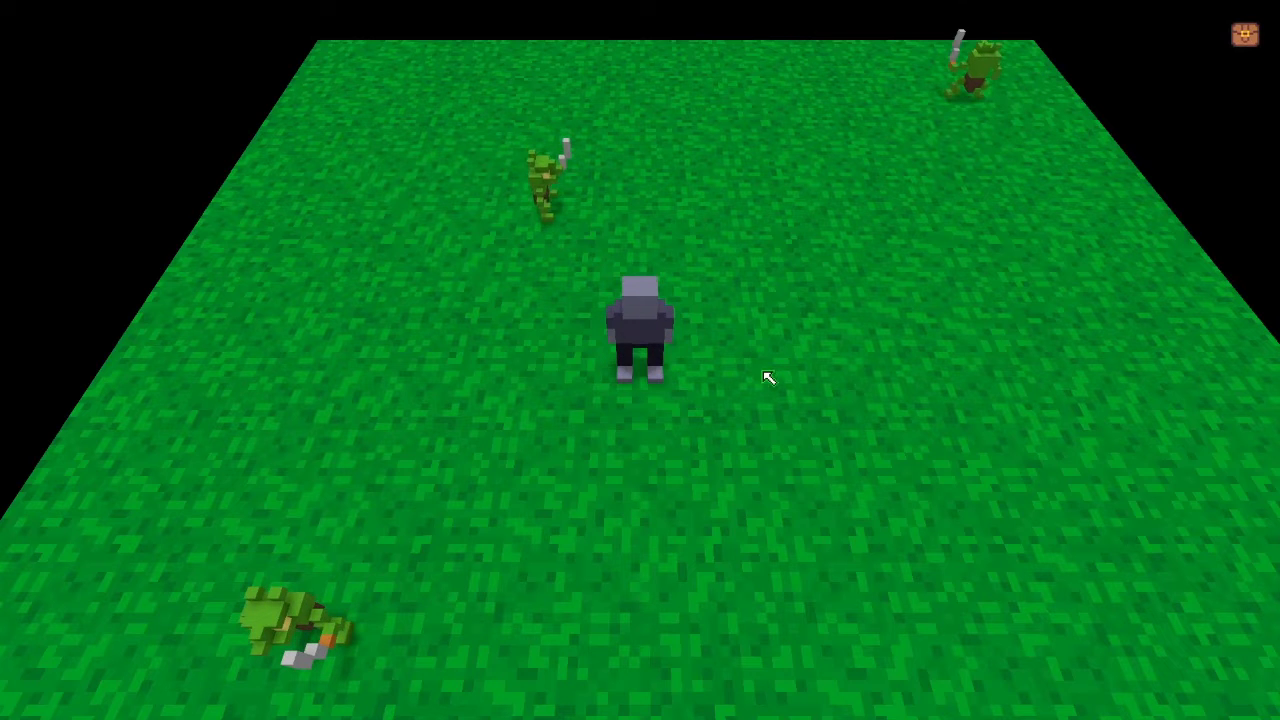
Step: Test point-and-click movement by sending the character back and forth between neighbouring east, west and northwest tiles, and end the play test
{"action": "left_click", "coordinate": [764, 376]}
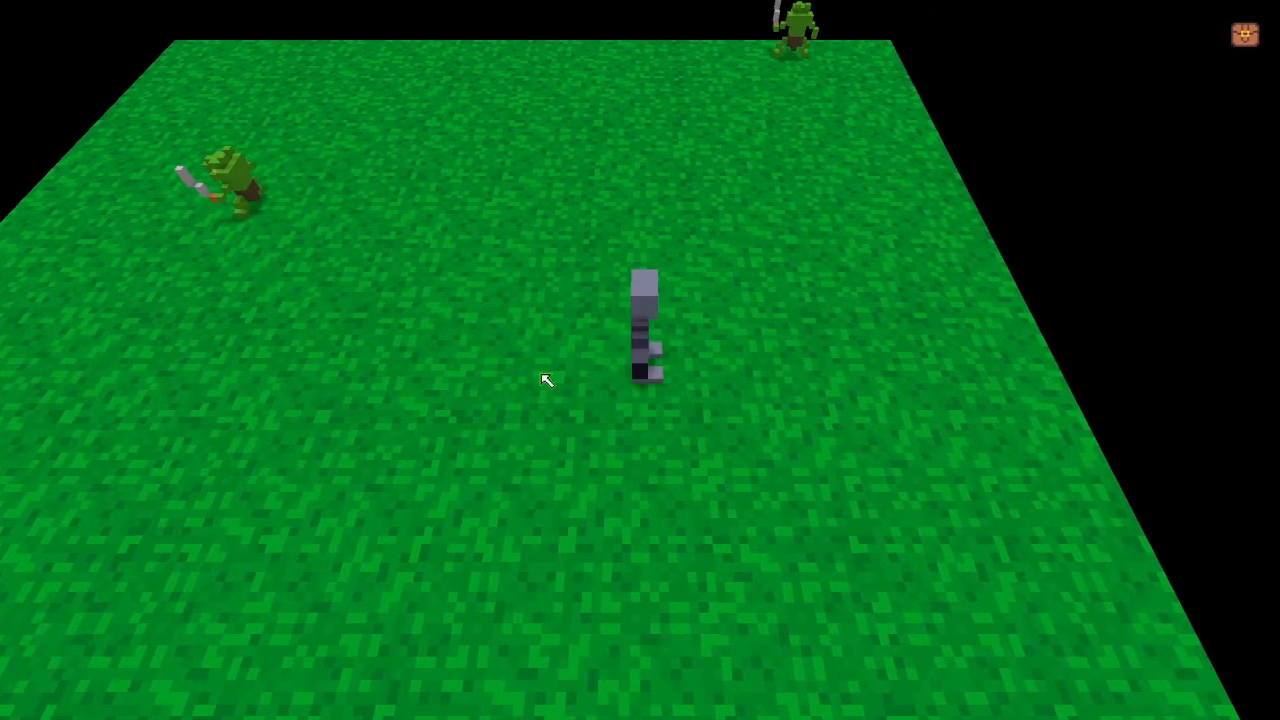
{"action": "left_click", "coordinate": [527, 371]}
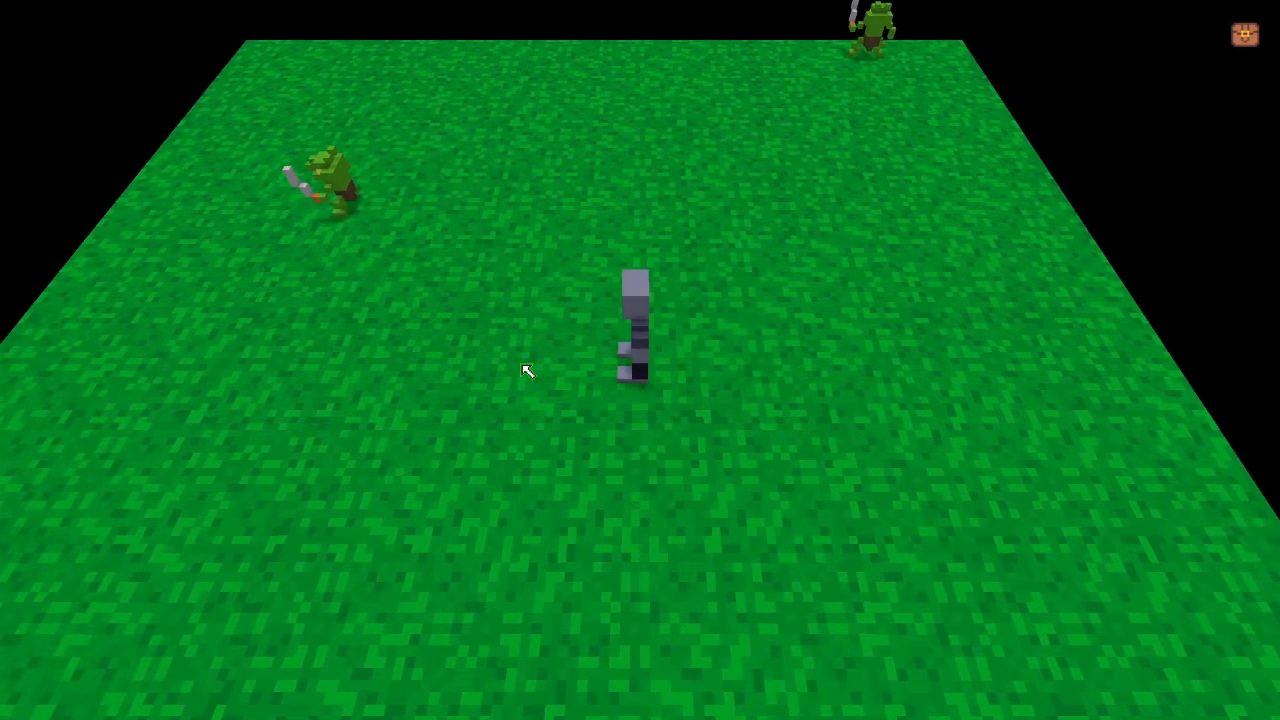
{"action": "left_click", "coordinate": [517, 366]}
{"action": "left_click", "coordinate": [517, 366]}
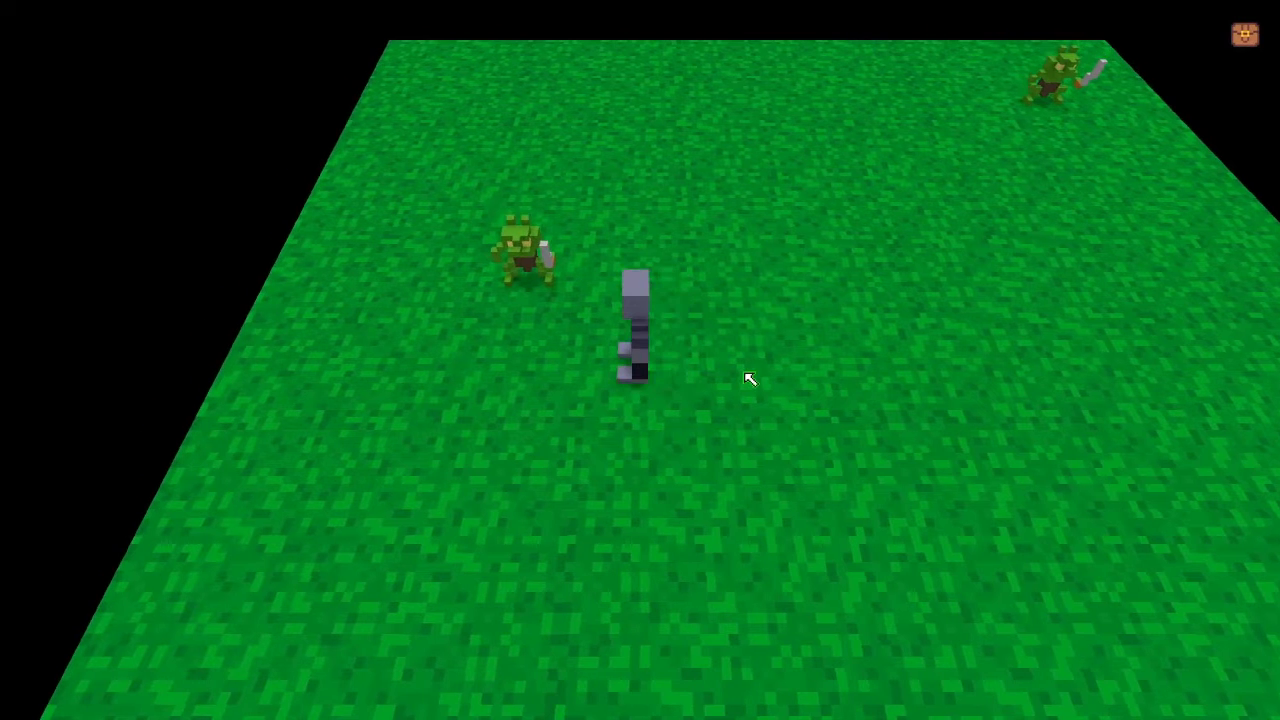
{"action": "left_click", "coordinate": [750, 378]}
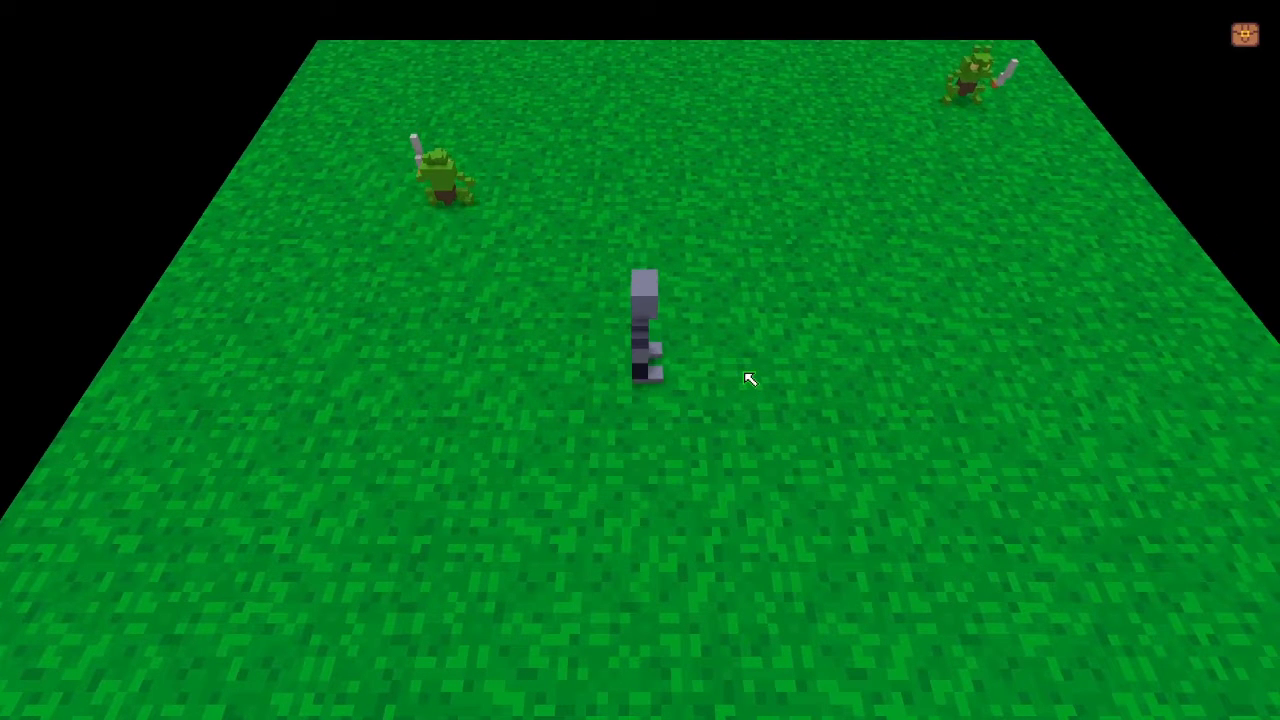
{"action": "left_click", "coordinate": [746, 373]}
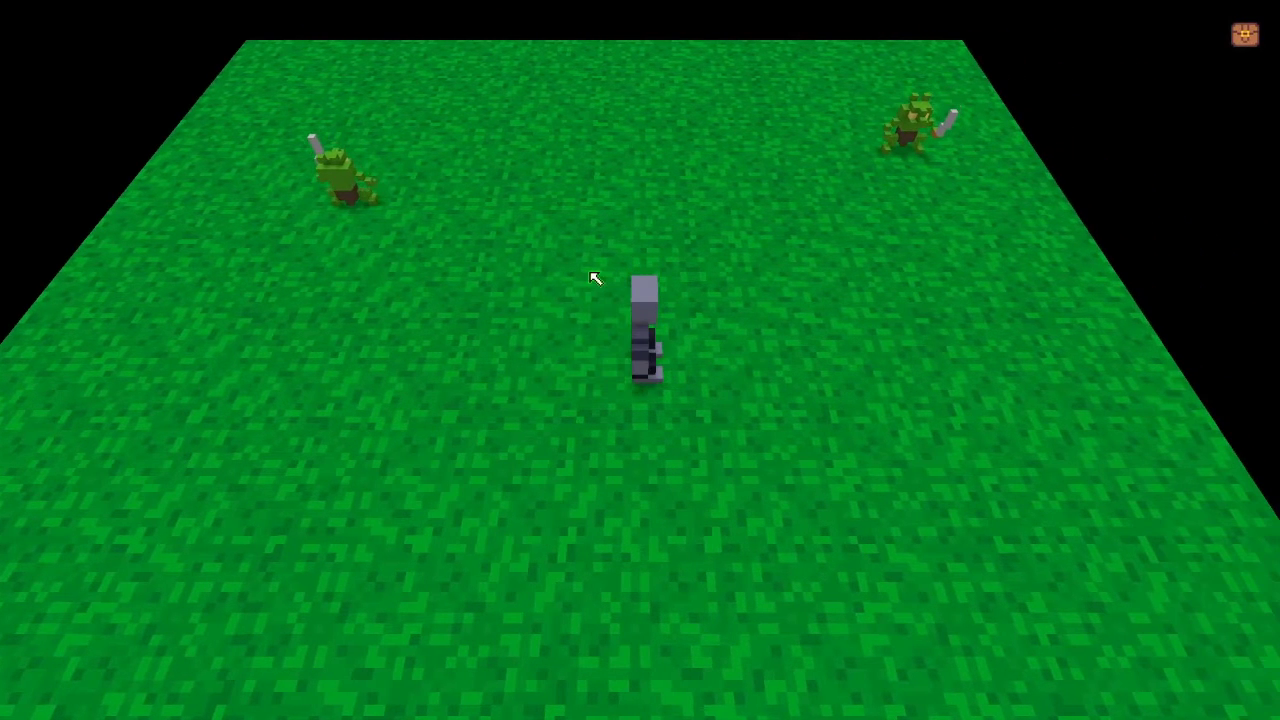
{"action": "left_click", "coordinate": [551, 286]}
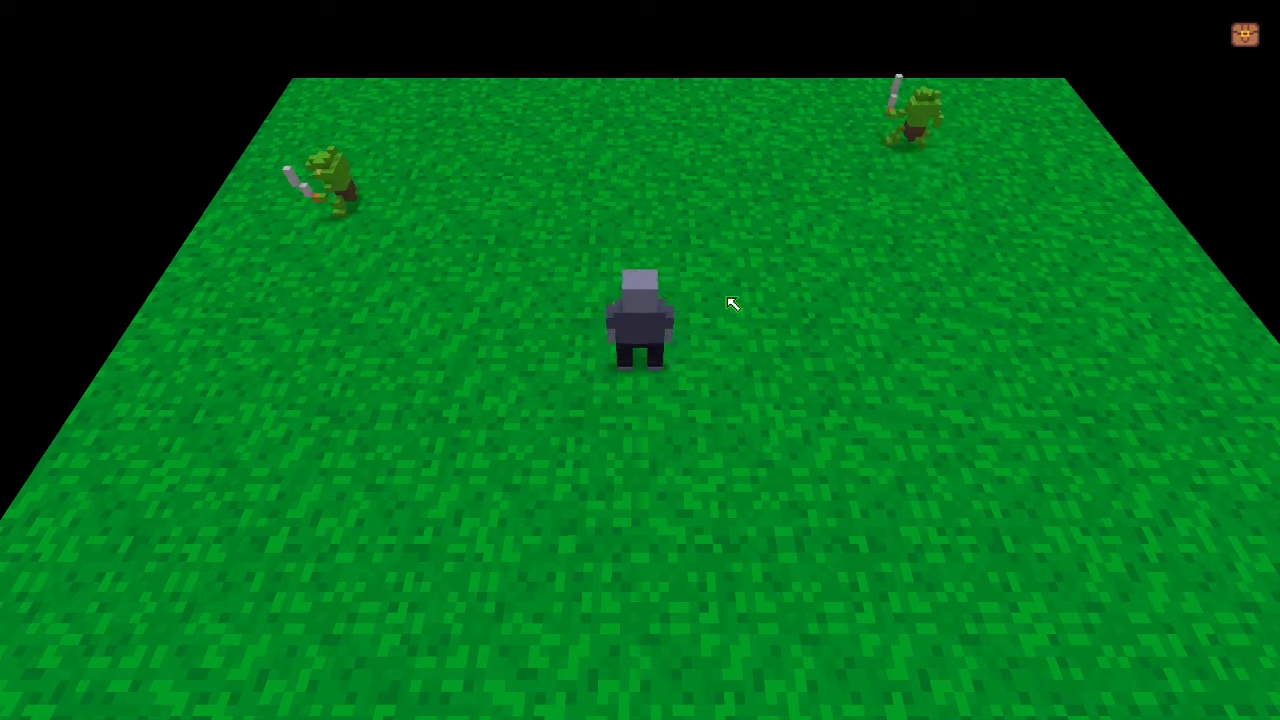
{"action": "key", "text": "Escape"}
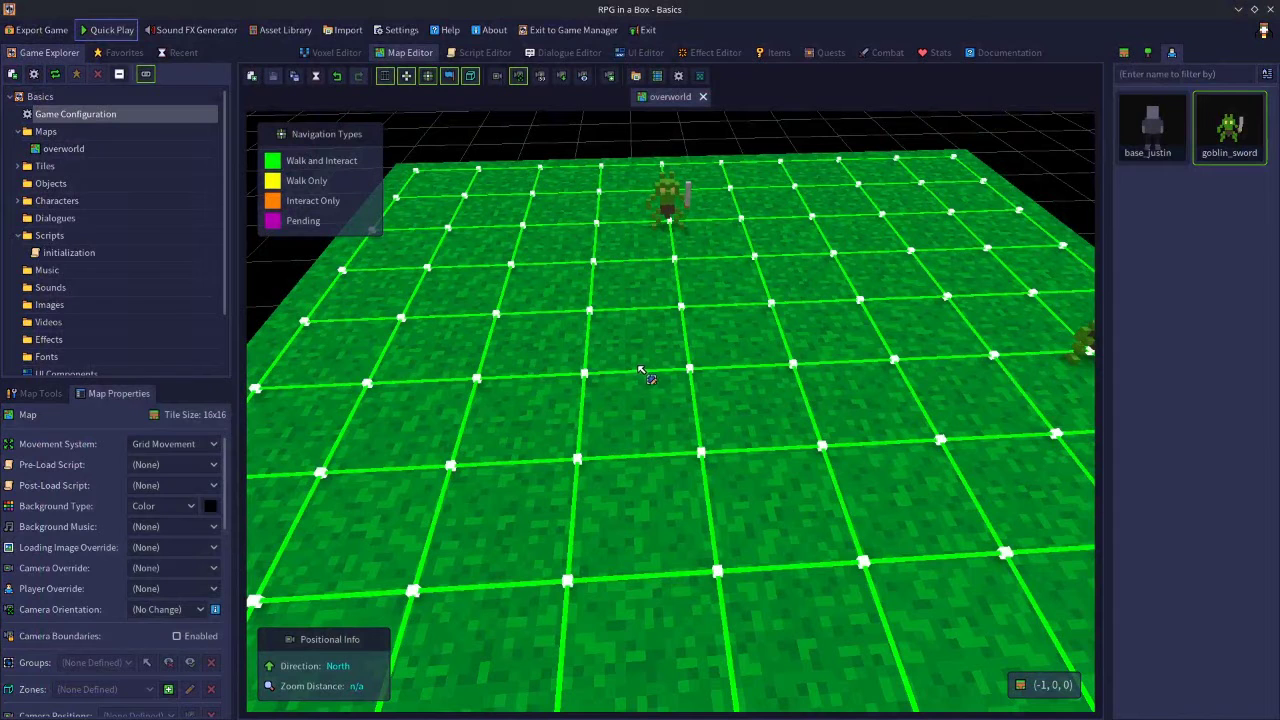
Step: Override the overworld map's movement system with Free Movement and save the map
{"action": "left_click", "coordinate": [168, 448]}
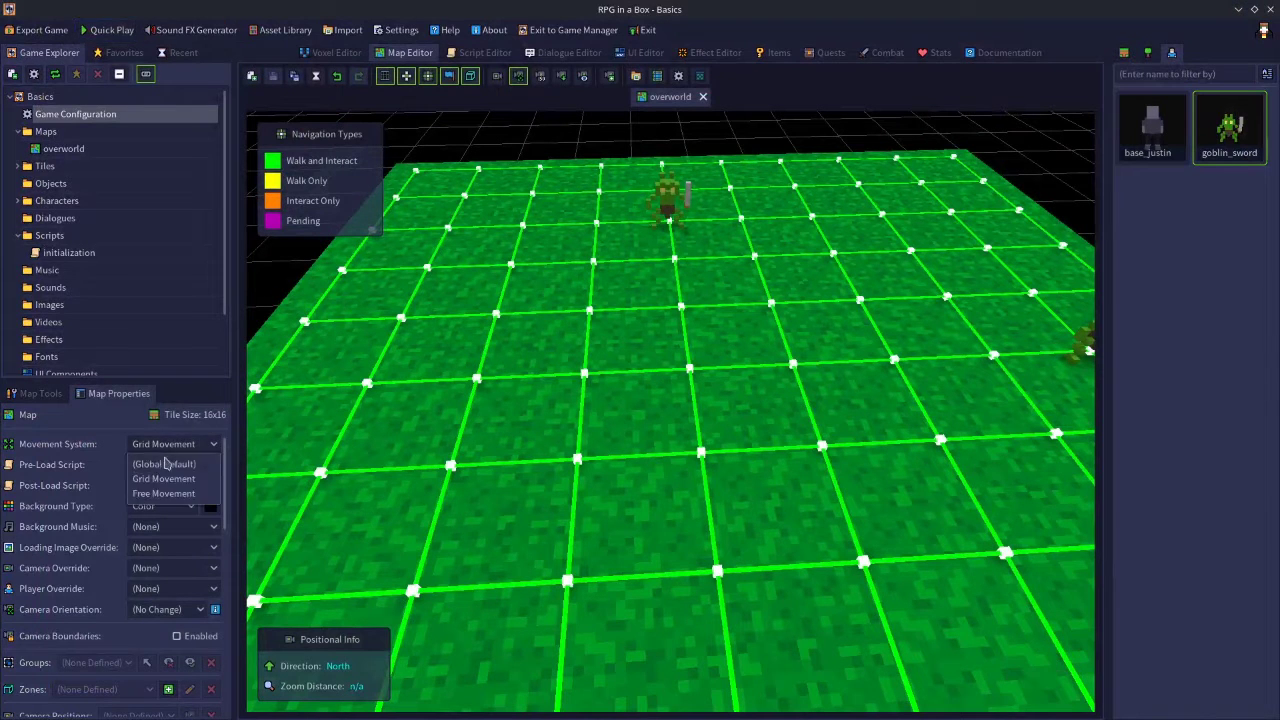
{"action": "left_click", "coordinate": [158, 494]}
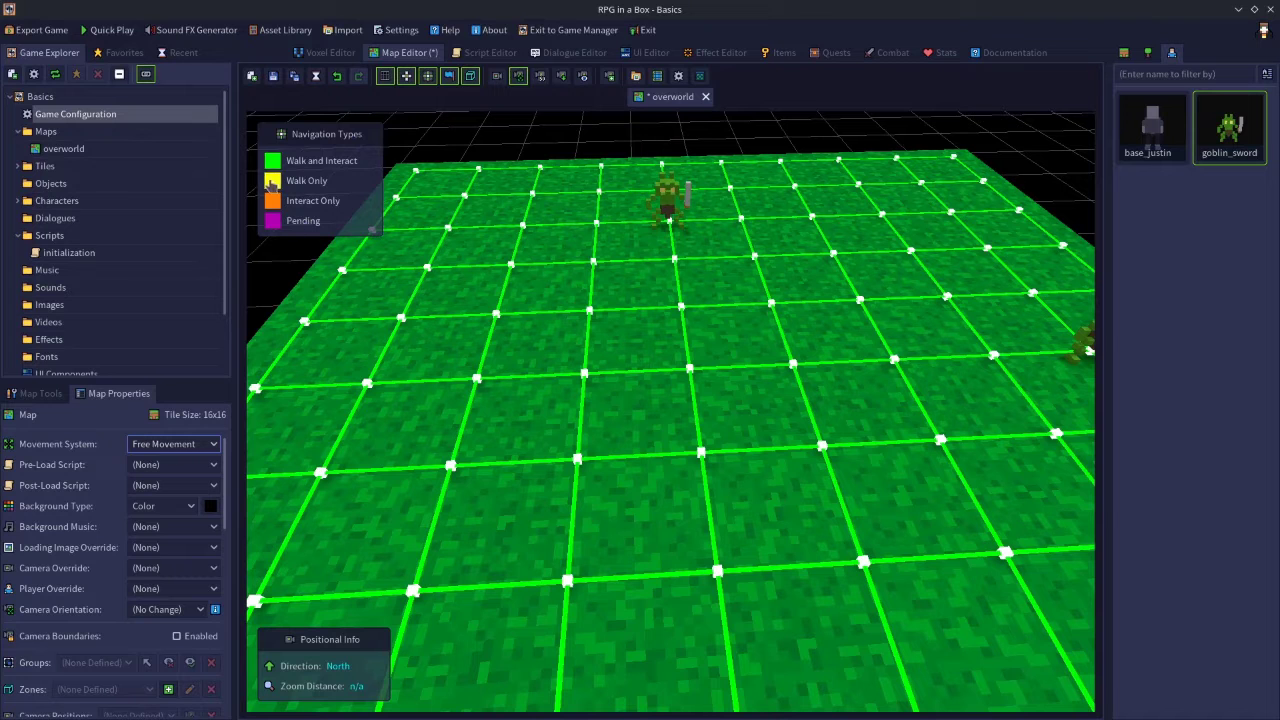
{"action": "key", "text": "ctrl+s"}
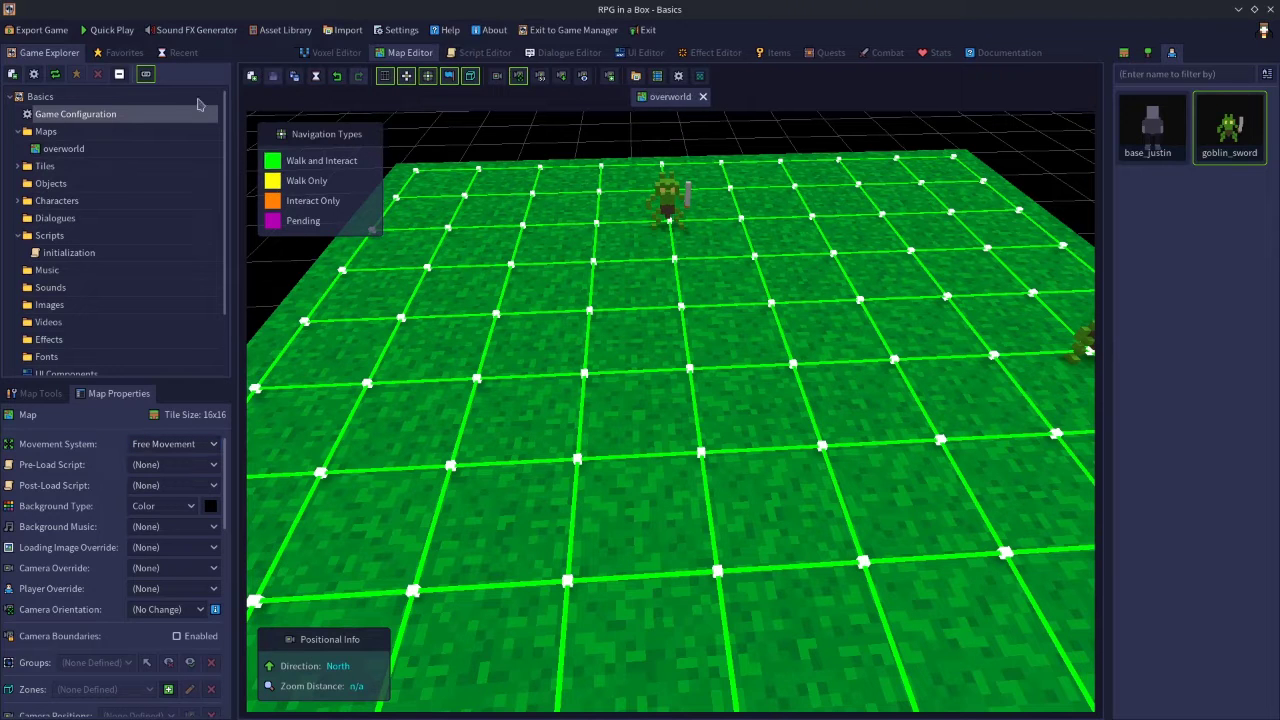
Step: Launch a play test and walk the character freely in short moves in all four directions
{"action": "left_click", "coordinate": [115, 31]}
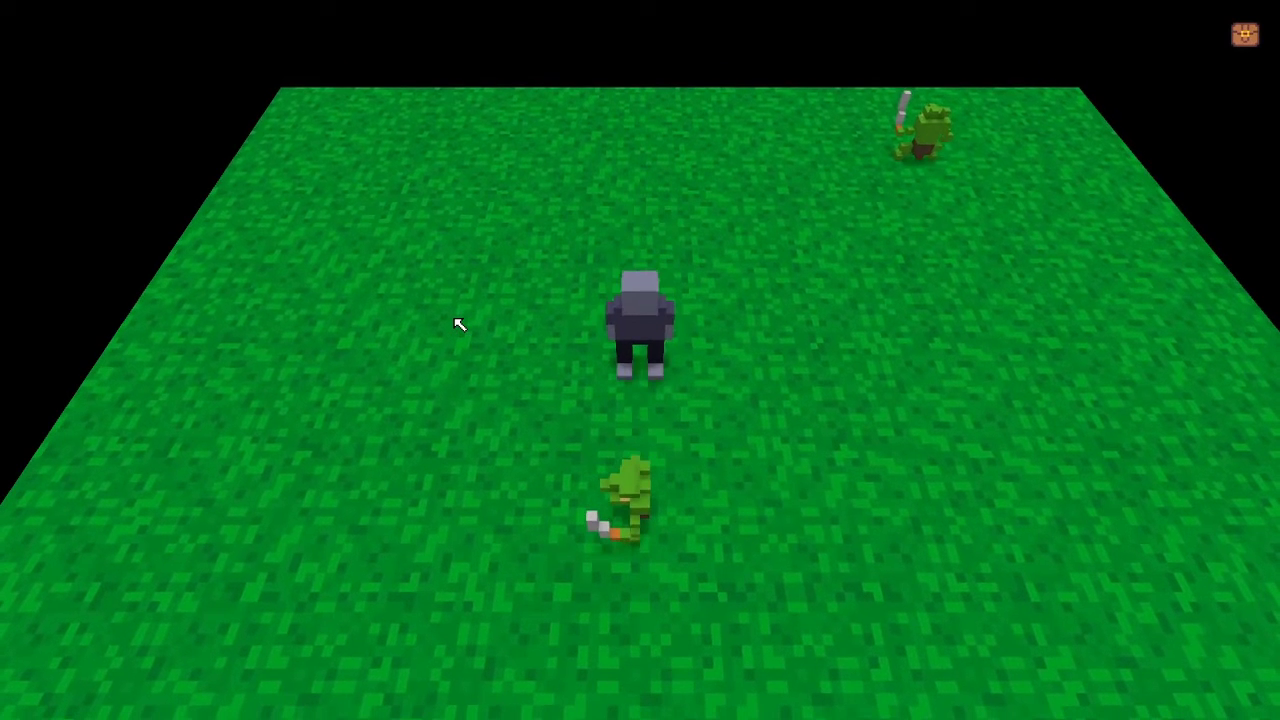
{"action": "key", "text": "s"}
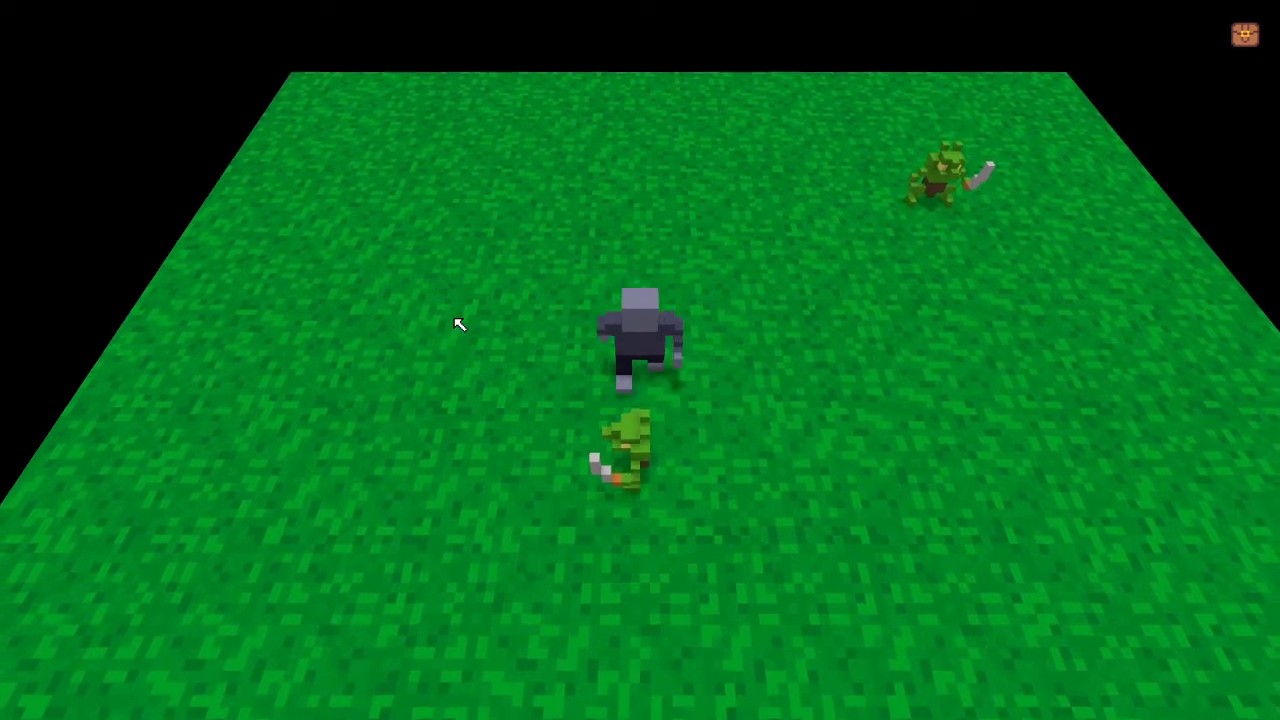
{"action": "key", "text": "w"}
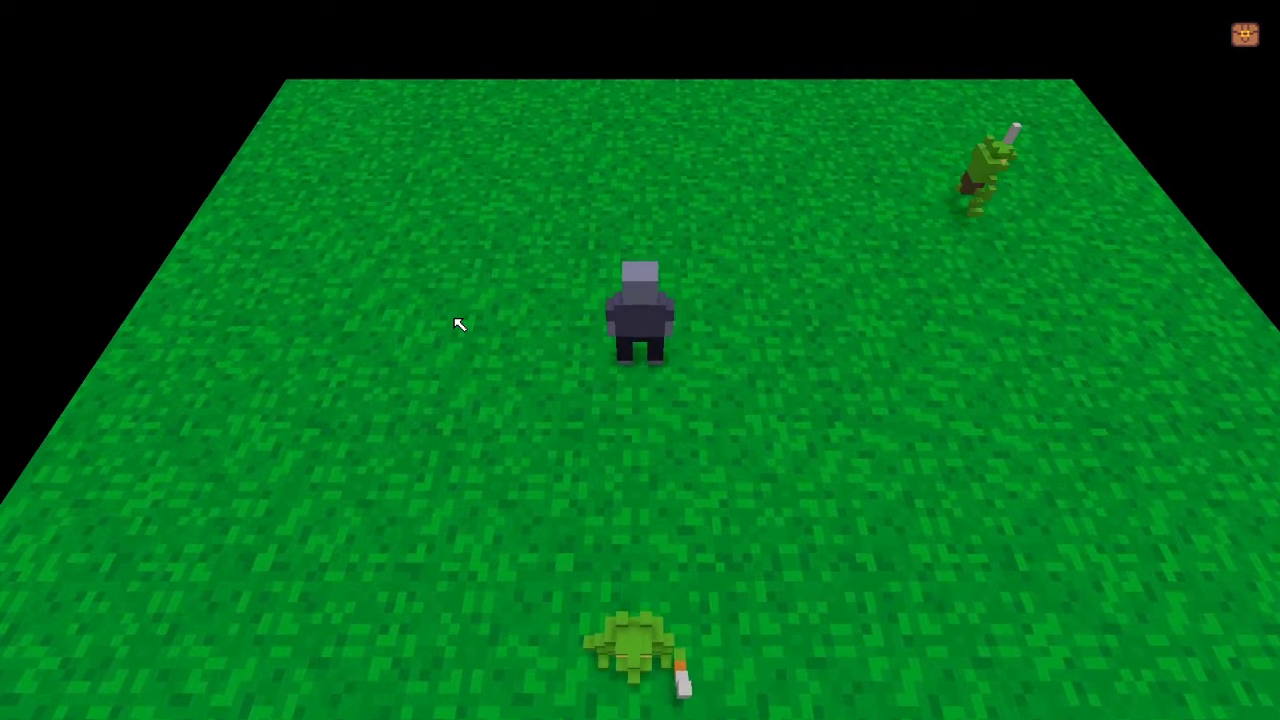
{"action": "key", "text": "w"}
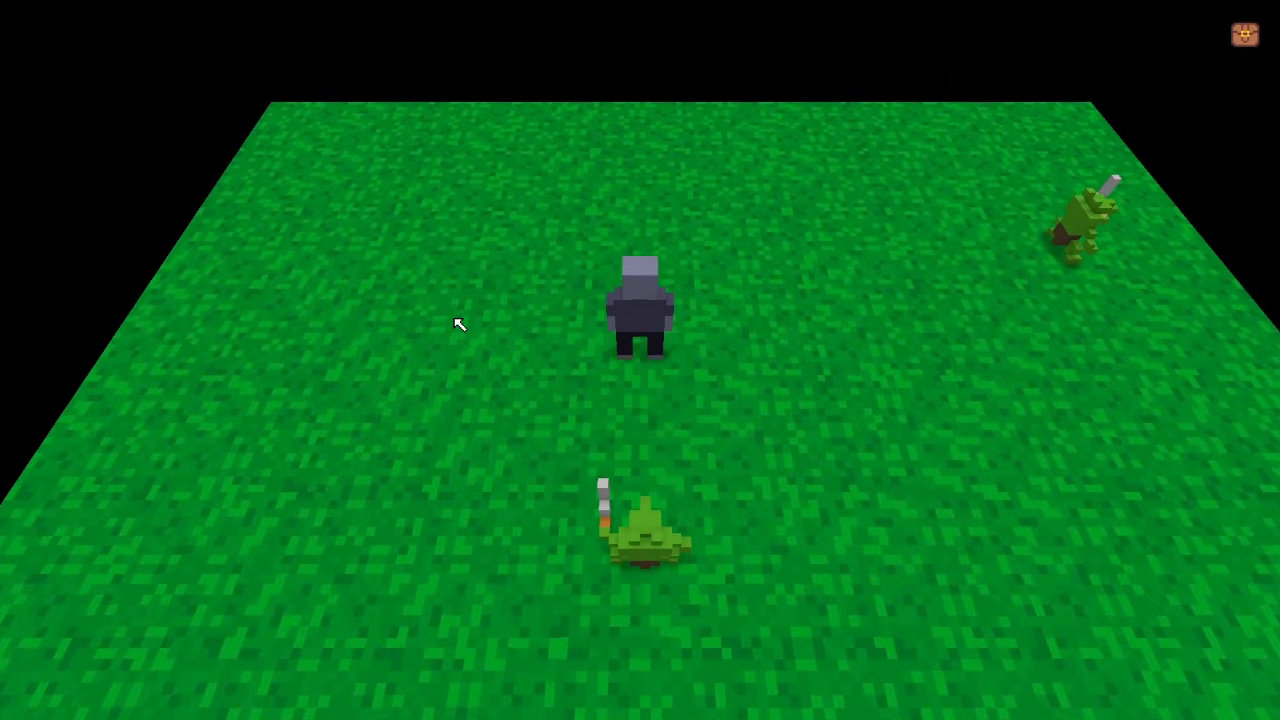
{"action": "key", "text": "a"}
{"action": "key", "text": "s"}
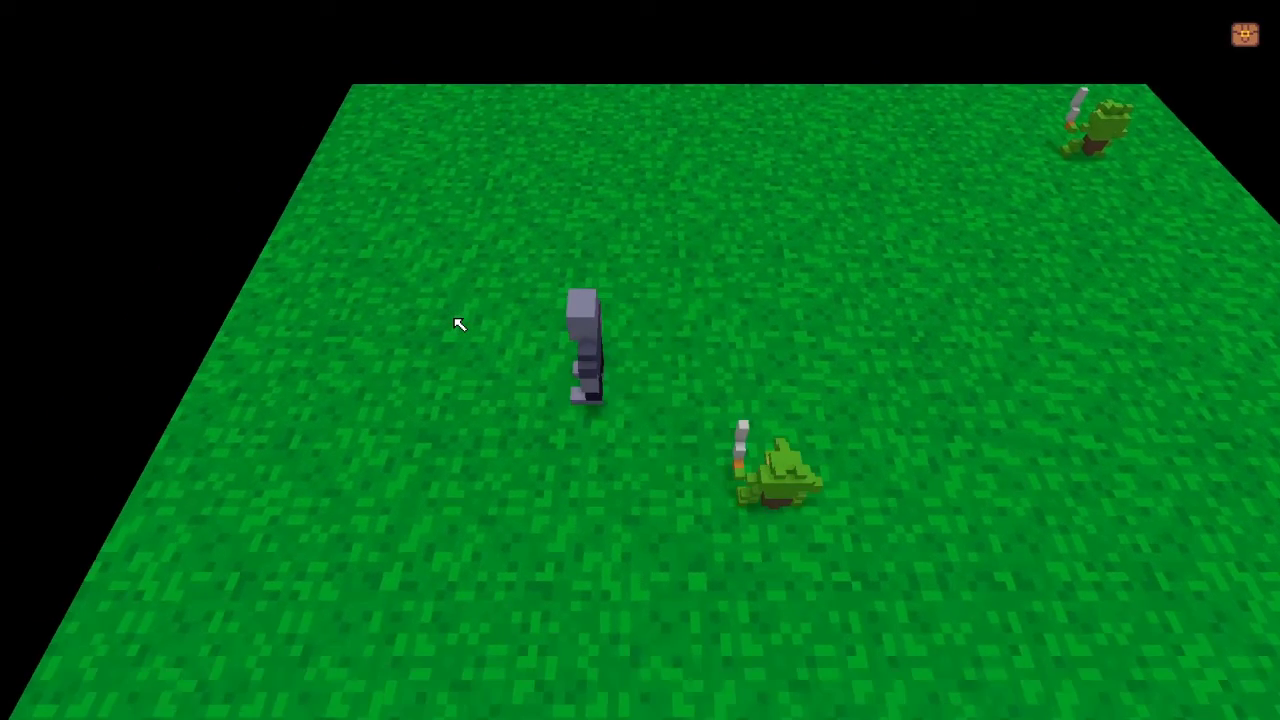
{"action": "key", "text": "w"}
{"action": "key", "text": "d"}
{"action": "key", "text": "s"}
{"action": "key", "text": "a"}
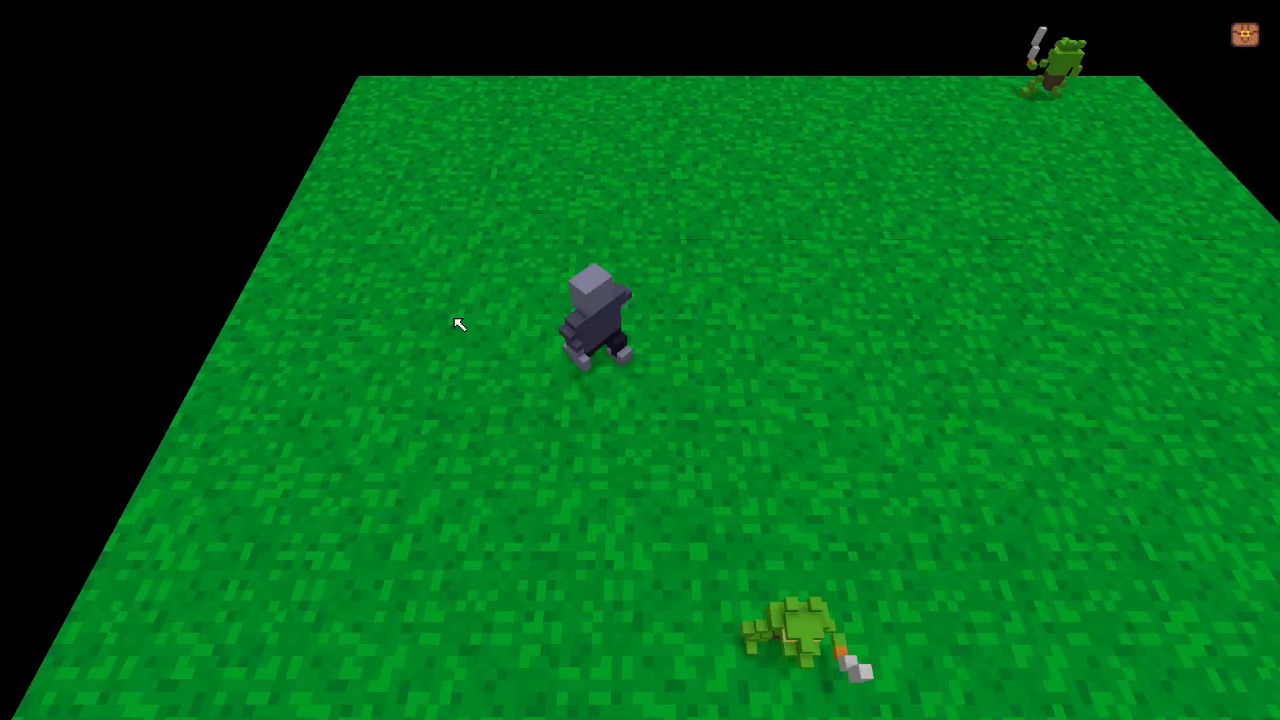
Step: Walk the character up to the map's north edge near the goblin and diagonally back to the southwest
{"action": "key", "text": "w"}
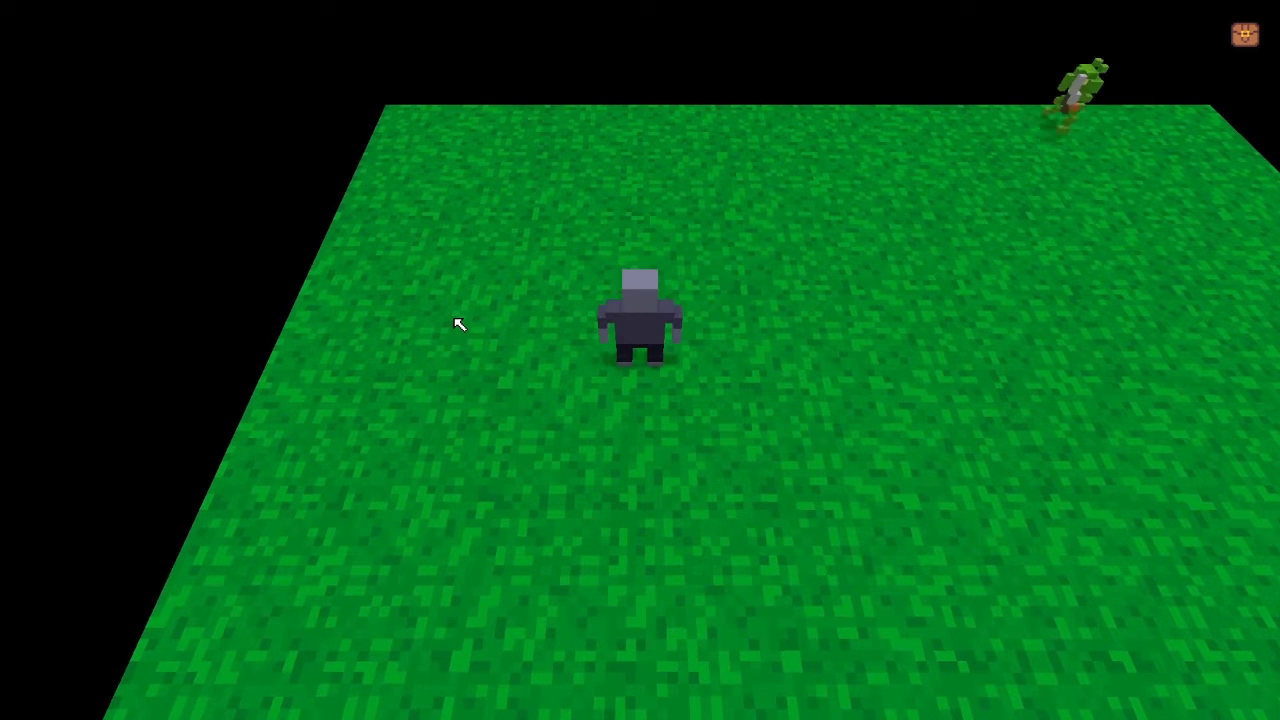
{"action": "key", "text": "w"}
{"action": "key", "text": "a"}
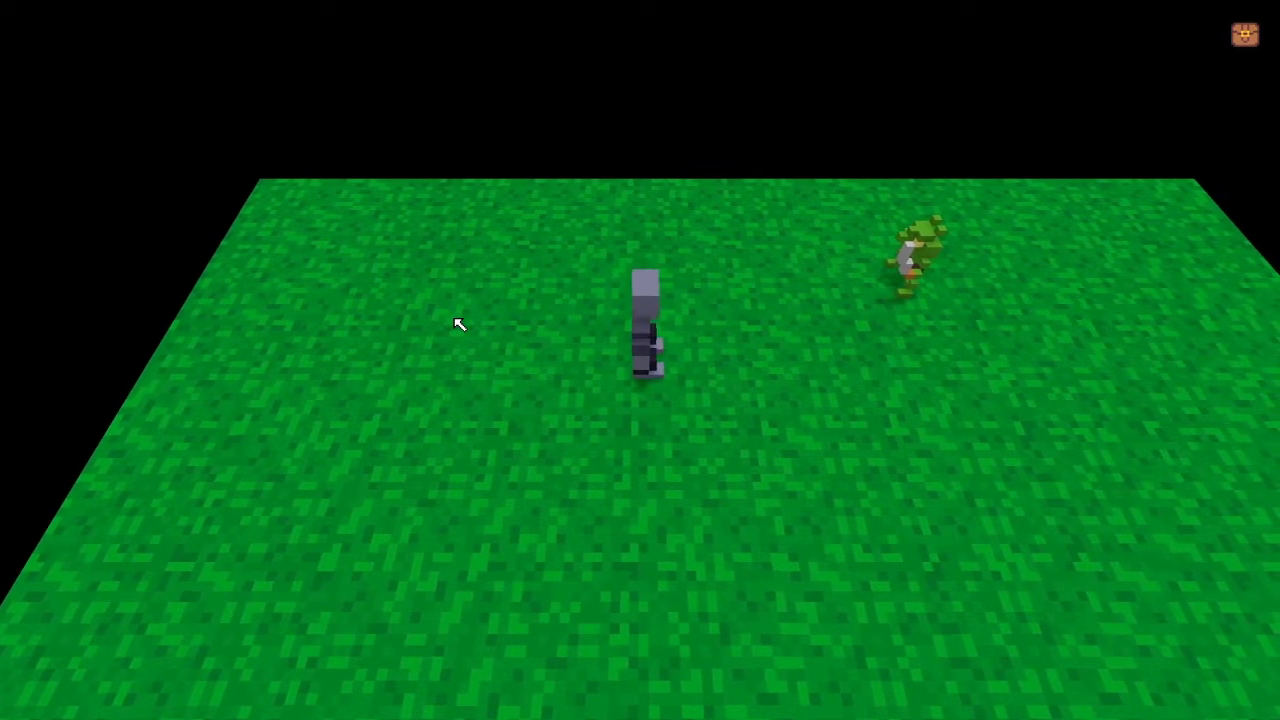
{"action": "key", "text": "s"}
{"action": "key", "text": "w"}
{"action": "key", "text": "d"}
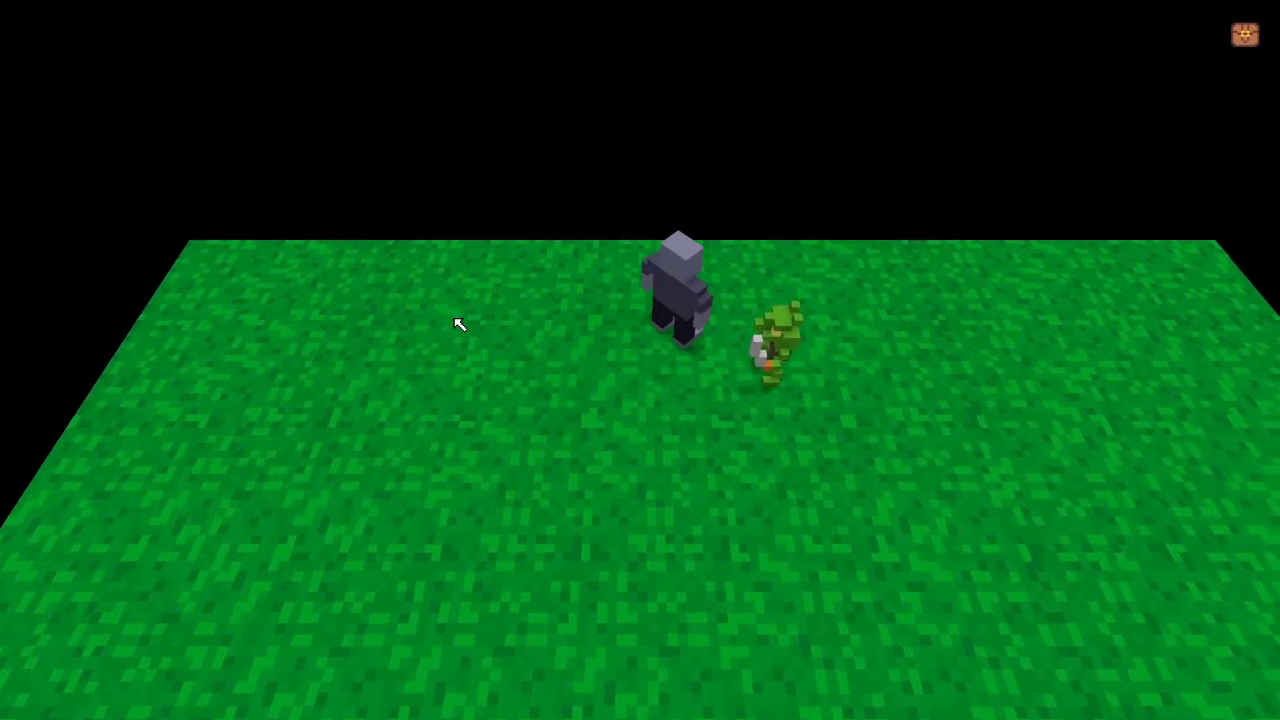
{"action": "key", "text": "s"}
{"action": "key", "text": "a"}
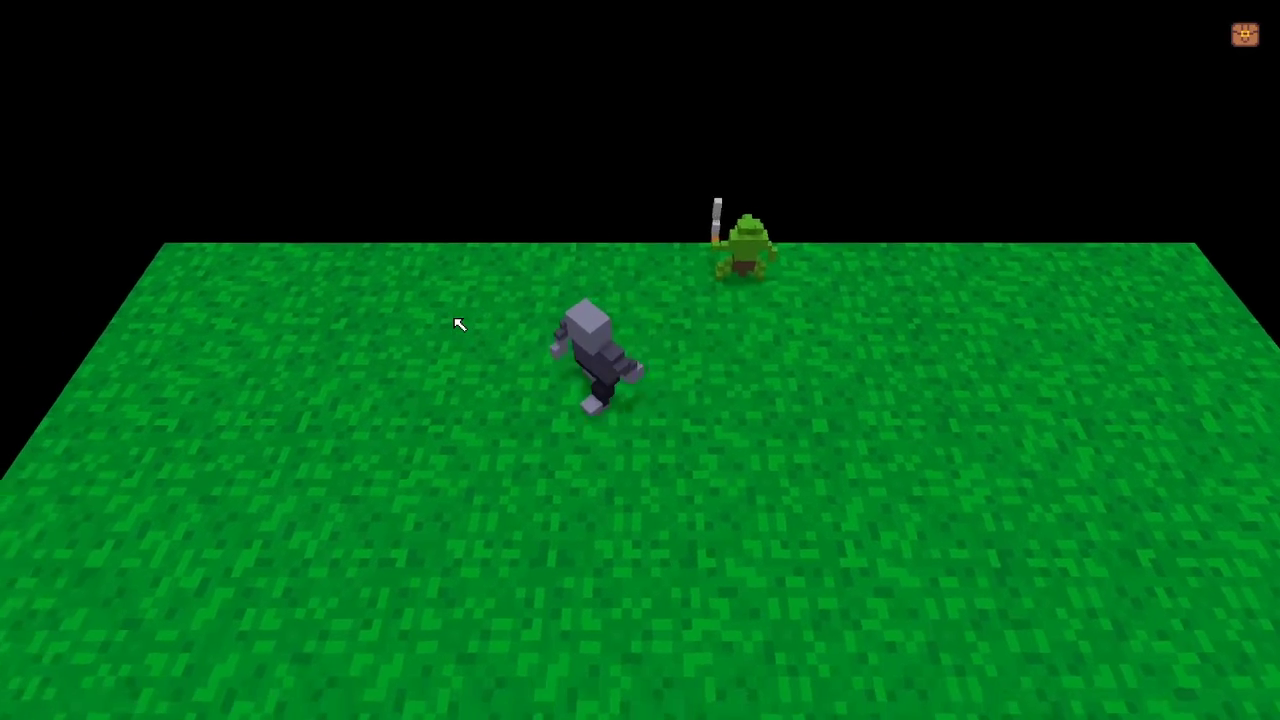
{"action": "key", "text": "a"}
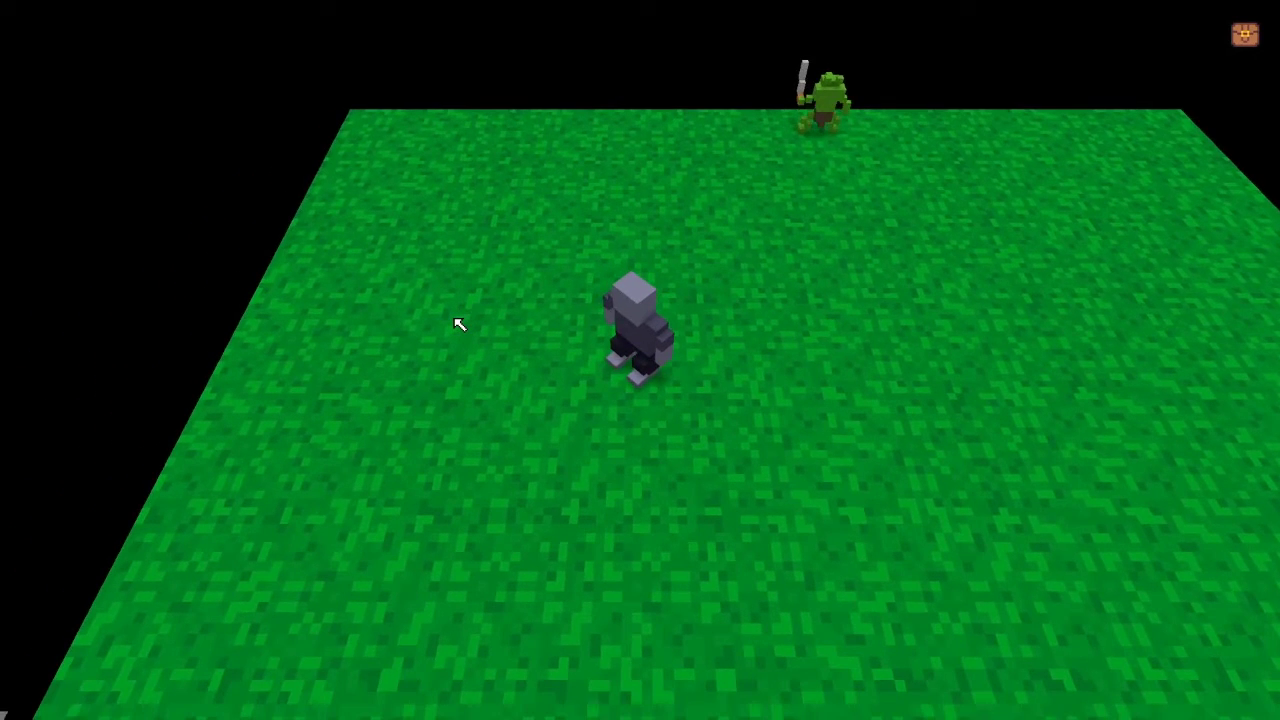
{"action": "key", "text": "a"}
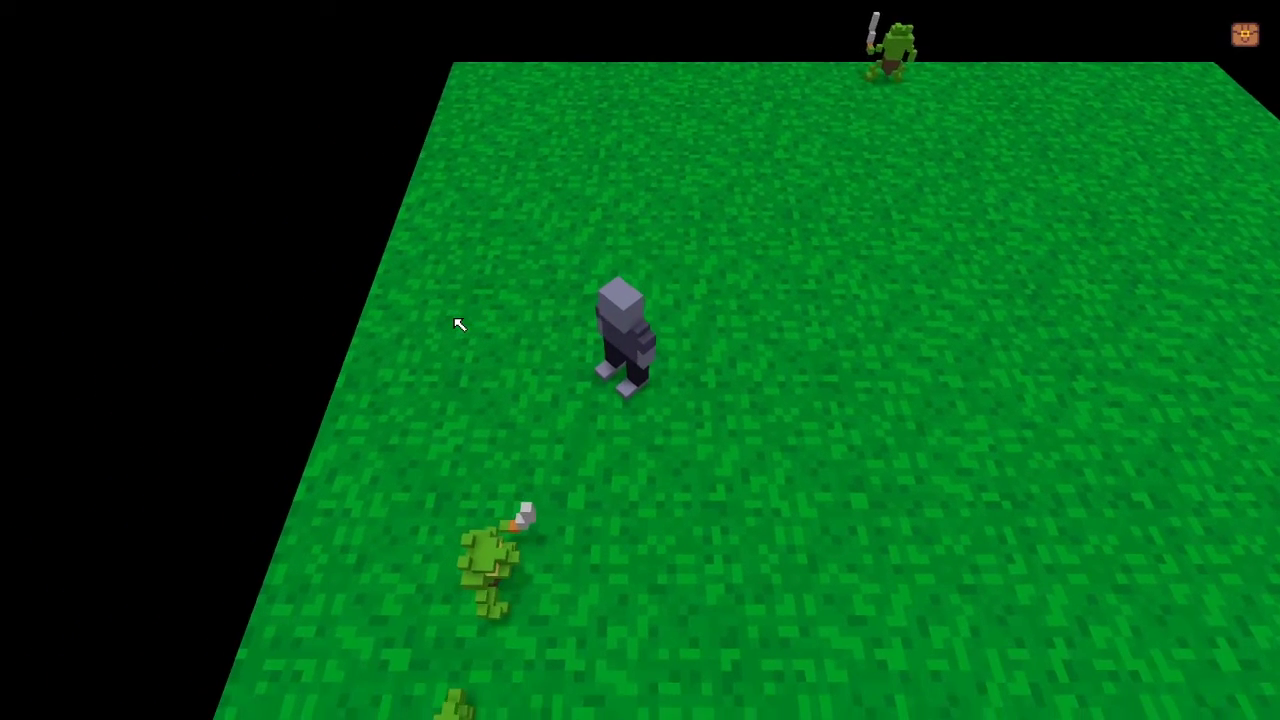
Step: Test quick direction changes and diagonal walking with the character in the open grass area east of the two goblins
{"action": "key", "text": "s"}
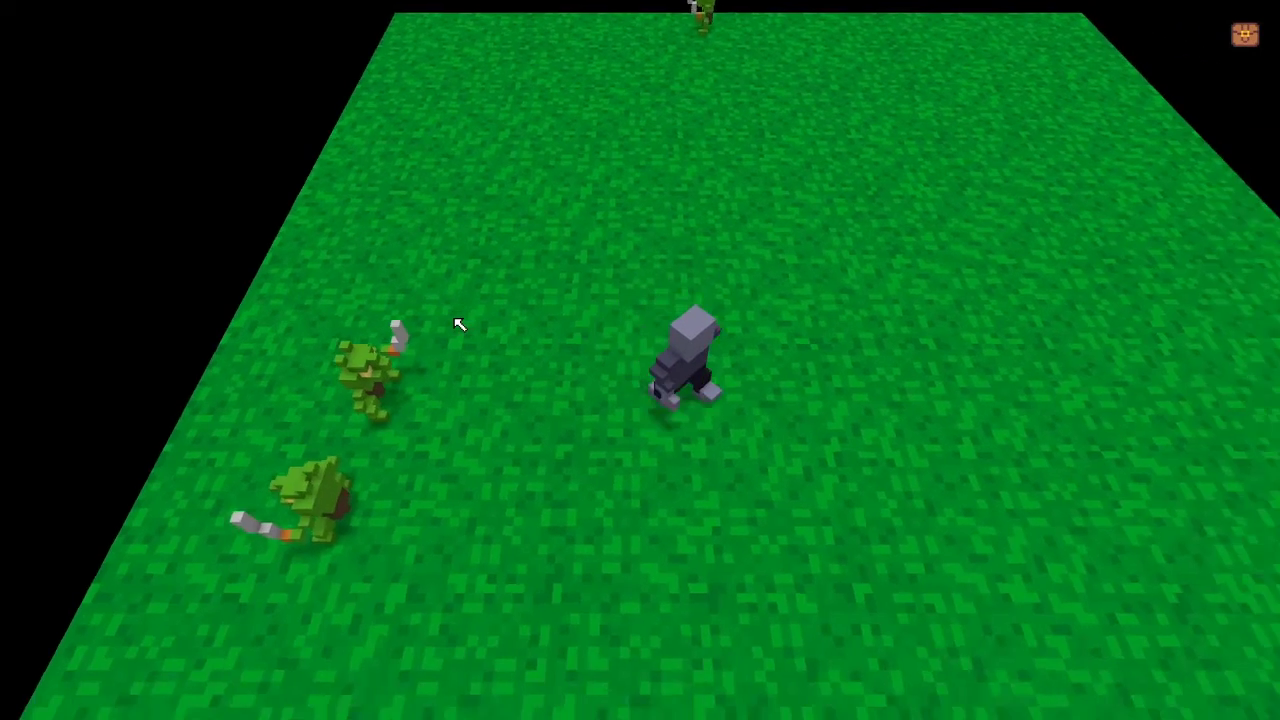
{"action": "key", "text": "a"}
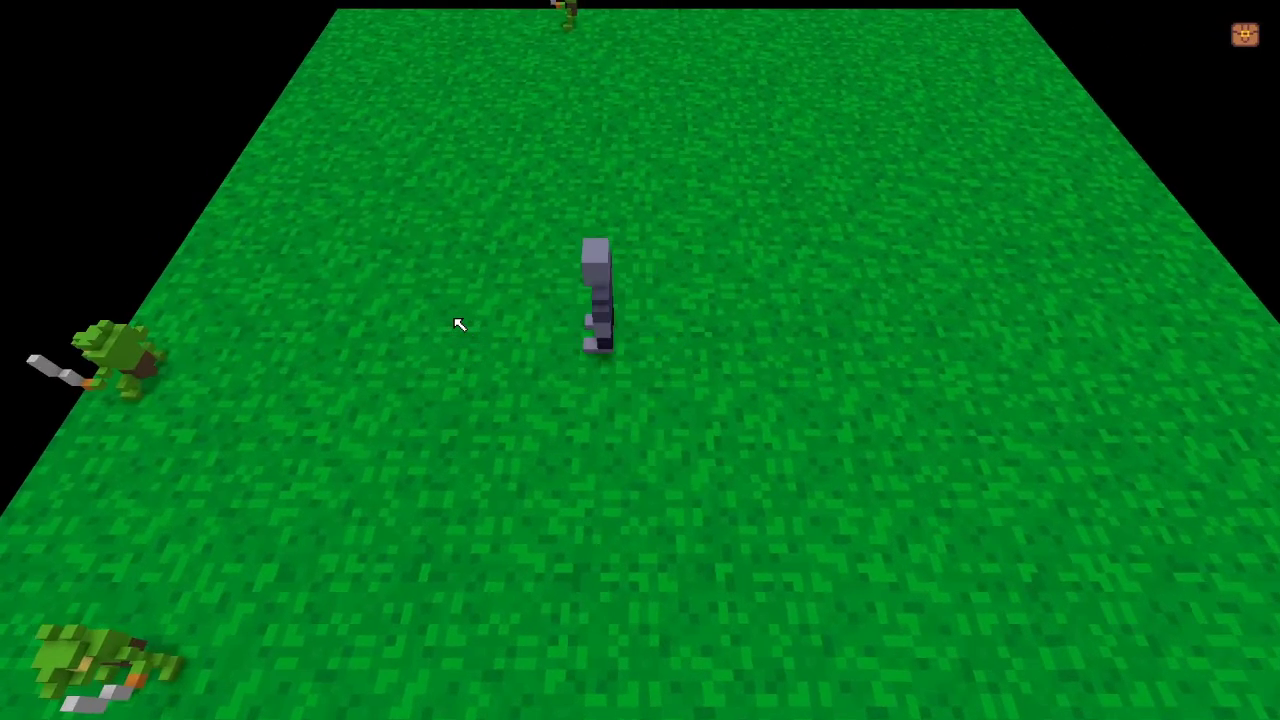
{"action": "key", "text": "w"}
{"action": "key", "text": "s"}
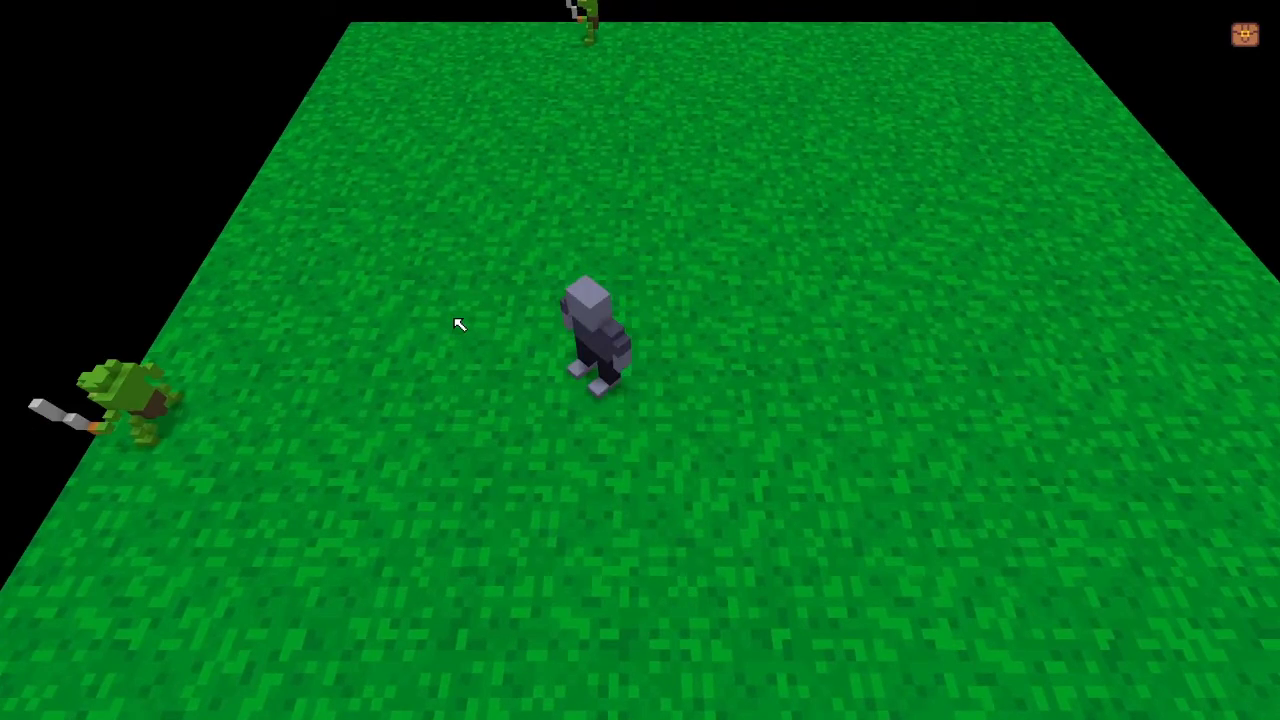
{"action": "key", "text": "d"}
{"action": "key", "text": "w"}
{"action": "key", "text": "w"}
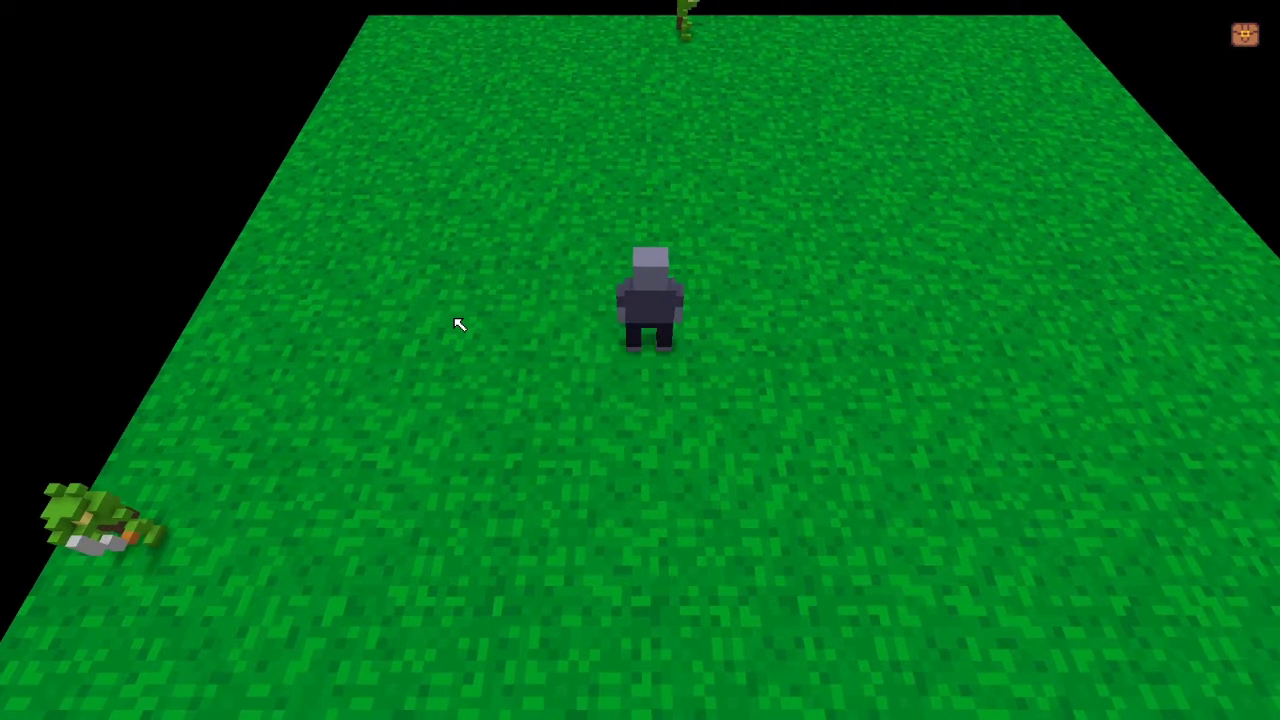
{"action": "key", "text": "d"}
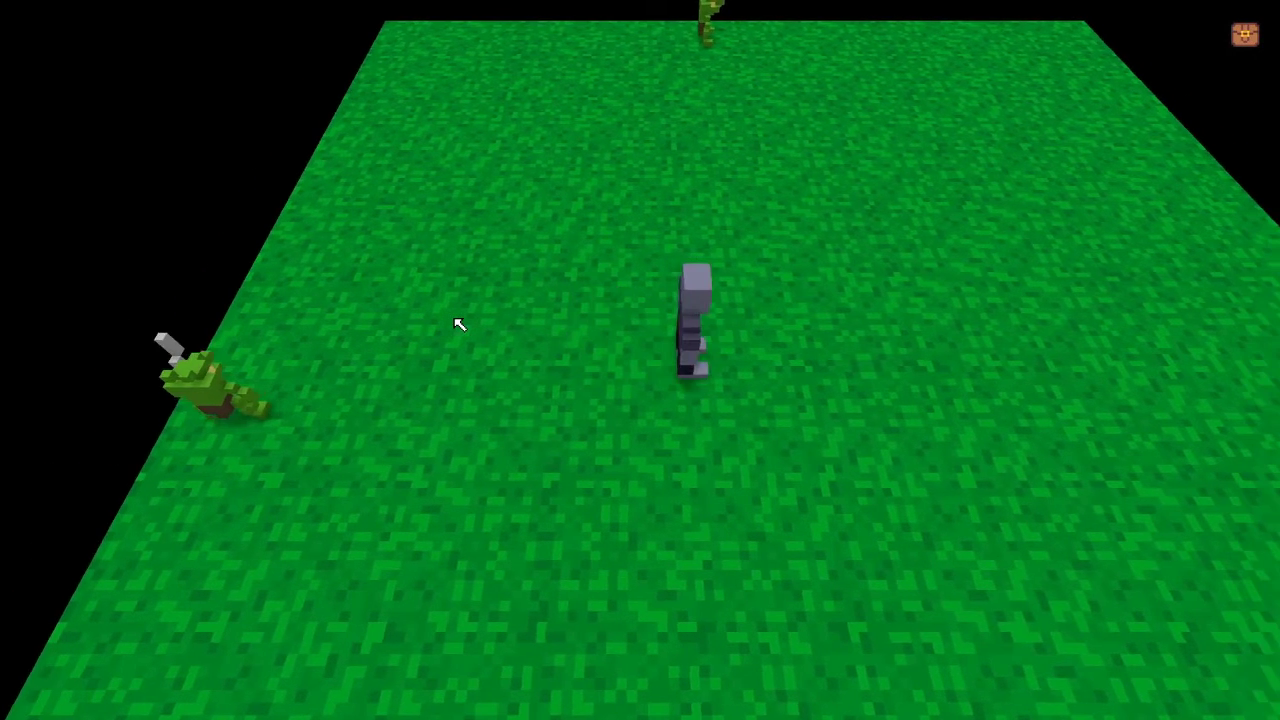
{"action": "key", "text": "w"}
{"action": "key", "text": "s"}
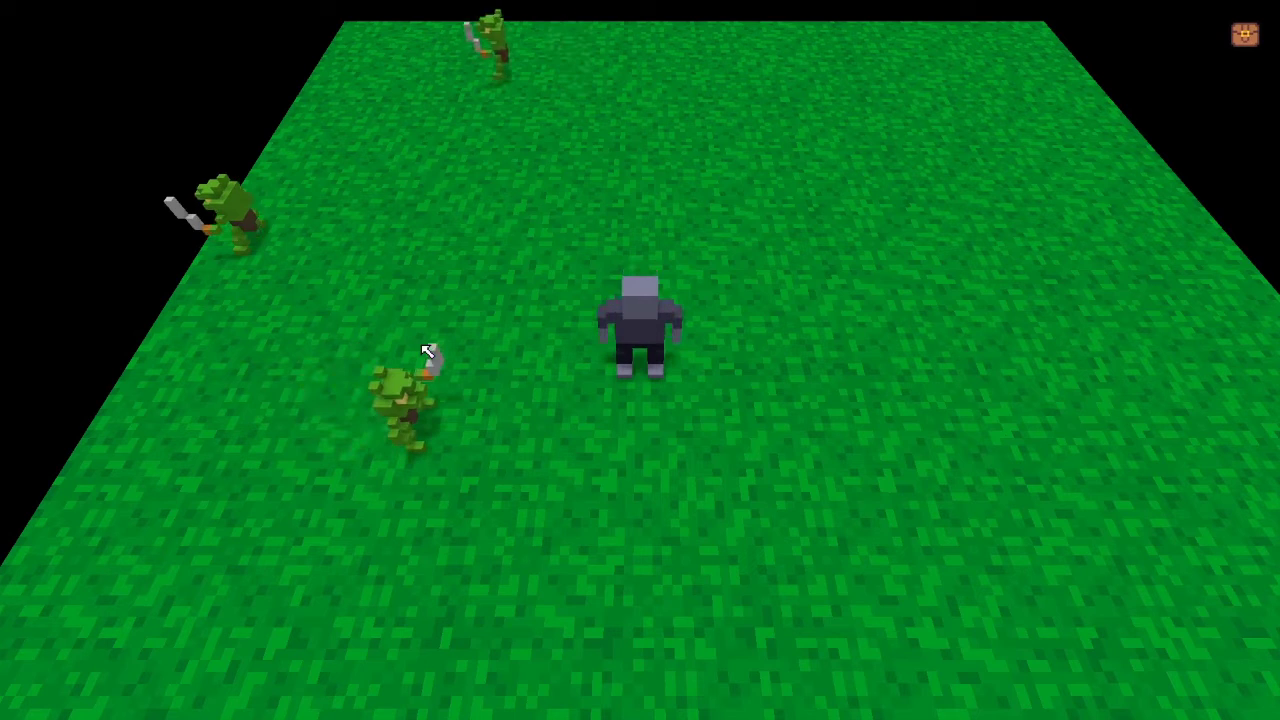
Step: Walk the character freely past the nearest goblin toward the map's south edge, with quick side-to-side direction changes
{"action": "key", "text": "w"}
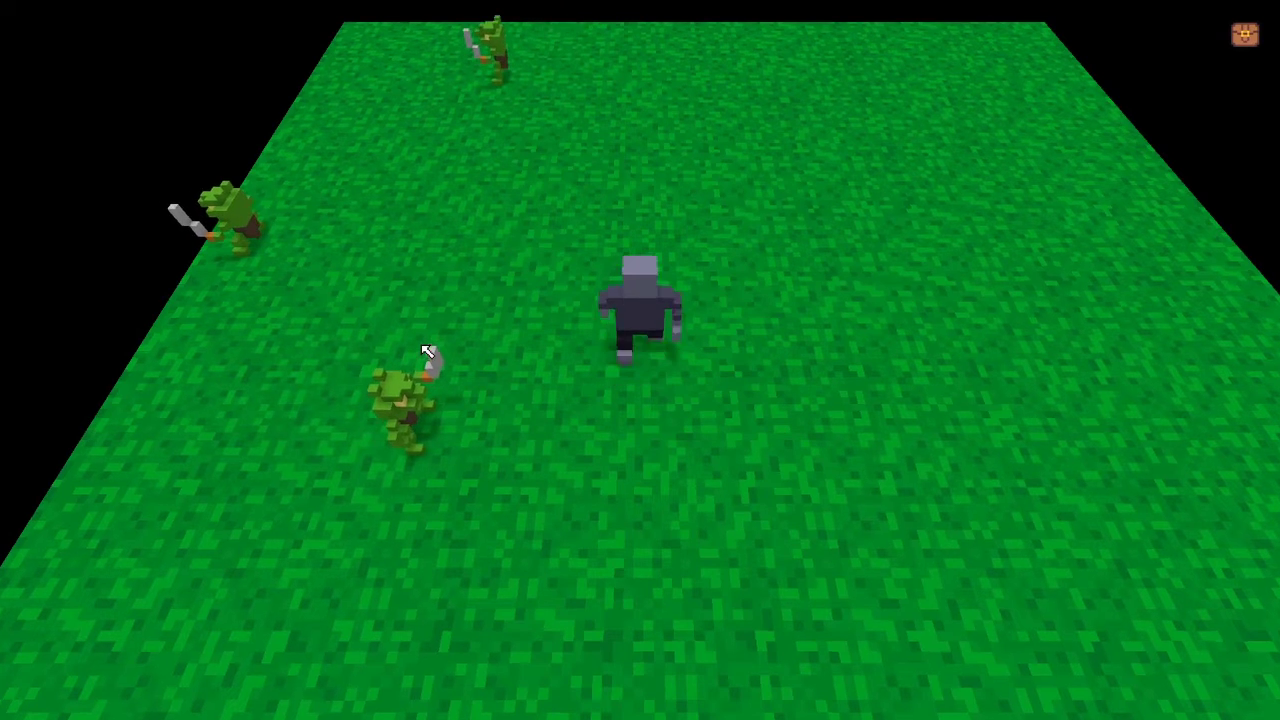
{"action": "key", "text": "d"}
{"action": "key", "text": "w"}
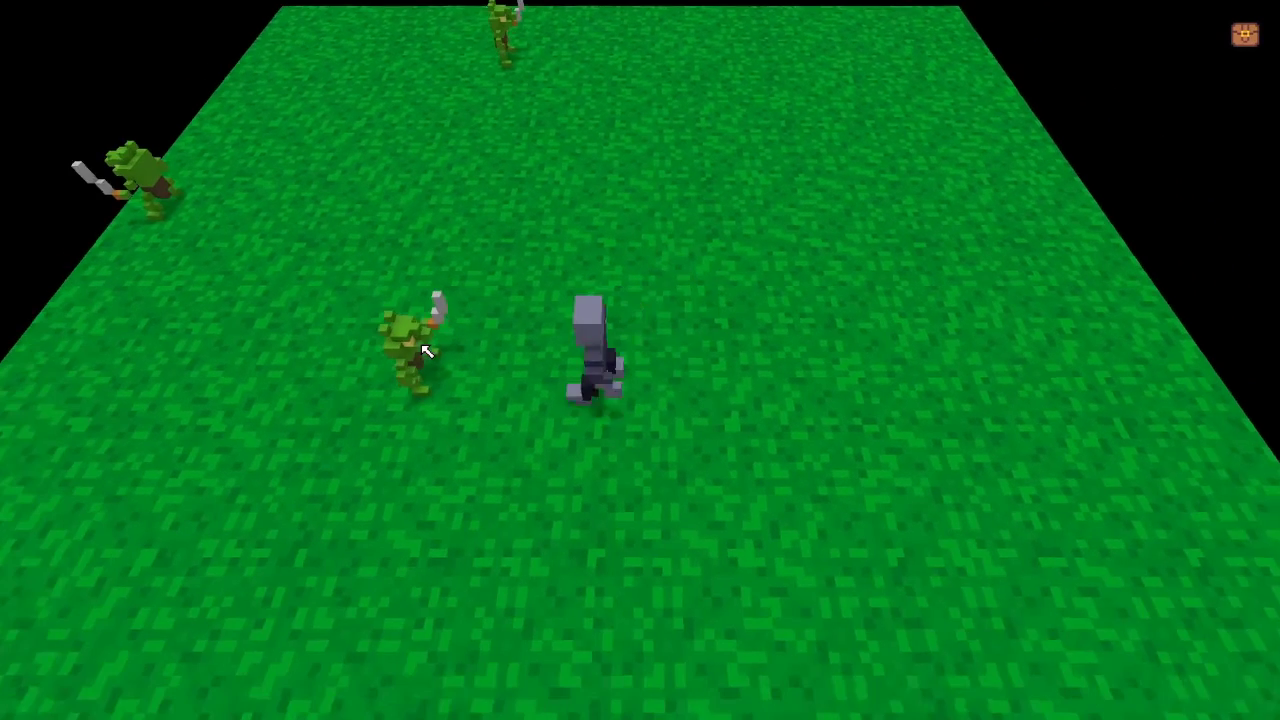
{"action": "key", "text": "a"}
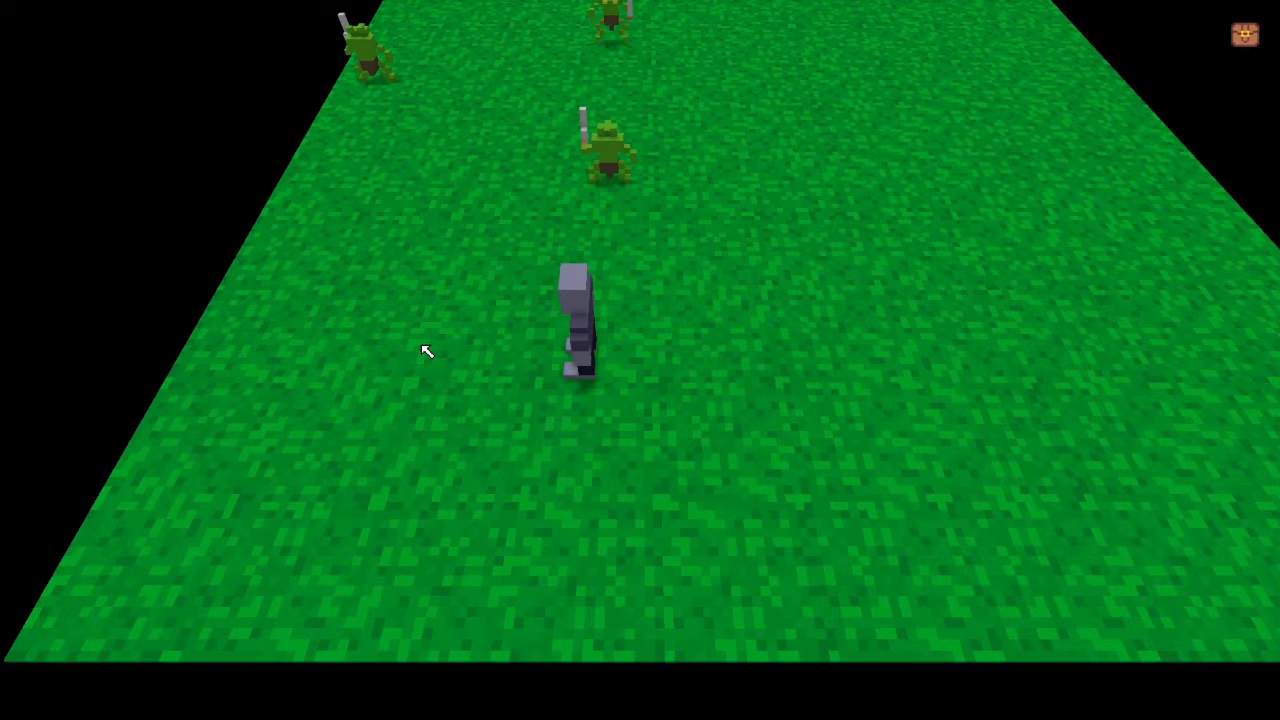
{"action": "key", "text": "s"}
{"action": "key", "text": "d"}
{"action": "key", "text": "a"}
{"action": "key", "text": "d"}
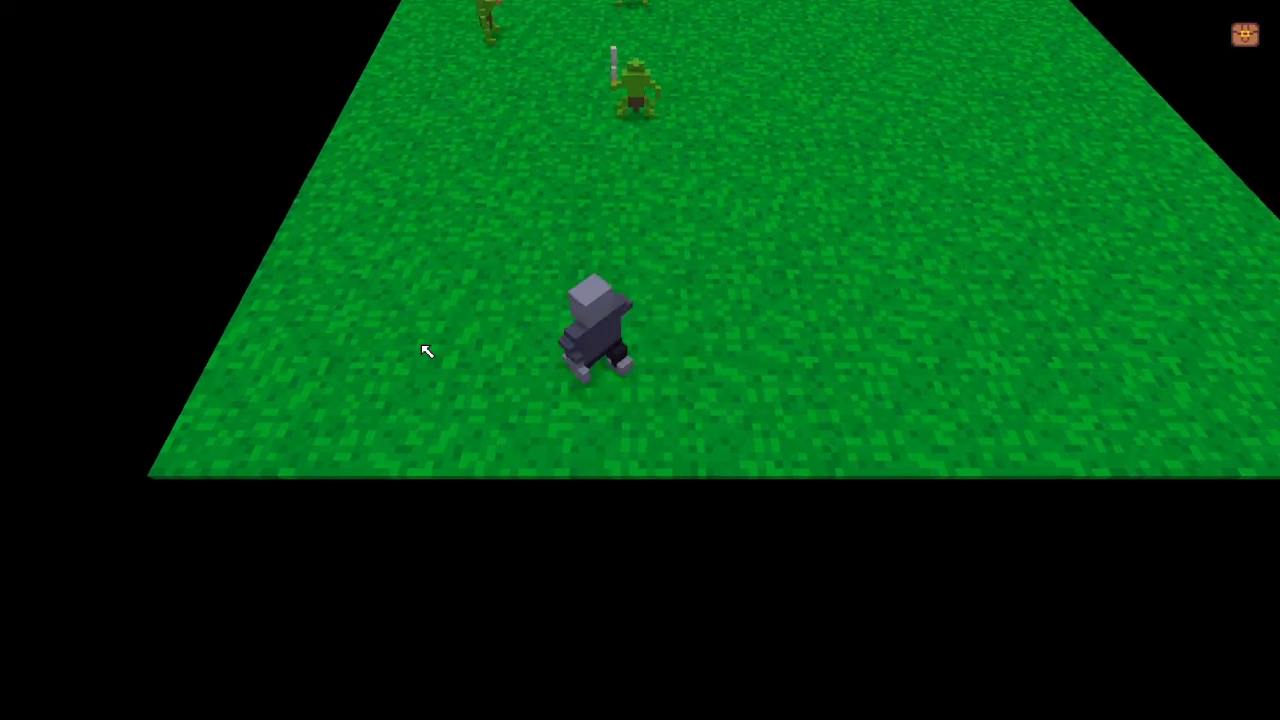
Step: Walk the character back north into the open grass and test quick turns in all four directions
{"action": "key", "text": "w"}
{"action": "key", "text": "w"}
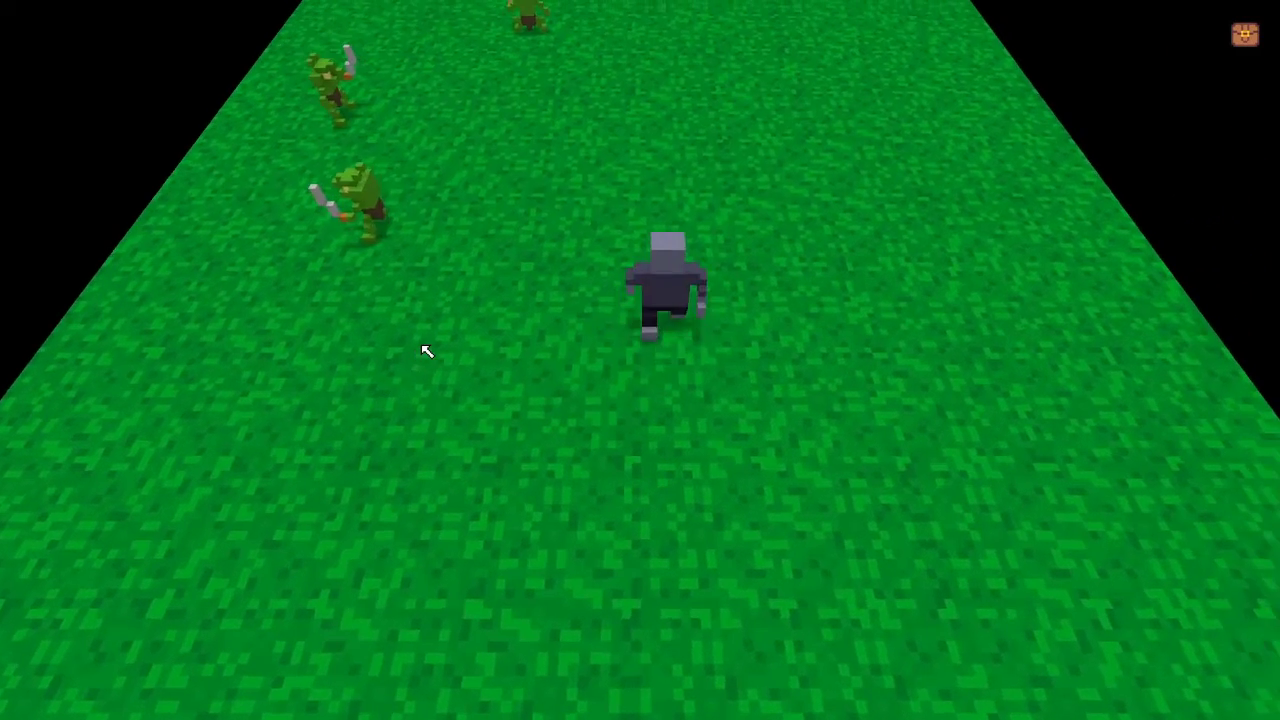
{"action": "key", "text": "a"}
{"action": "key", "text": "s"}
{"action": "key", "text": "d"}
{"action": "key", "text": "w"}
{"action": "key", "text": "a"}
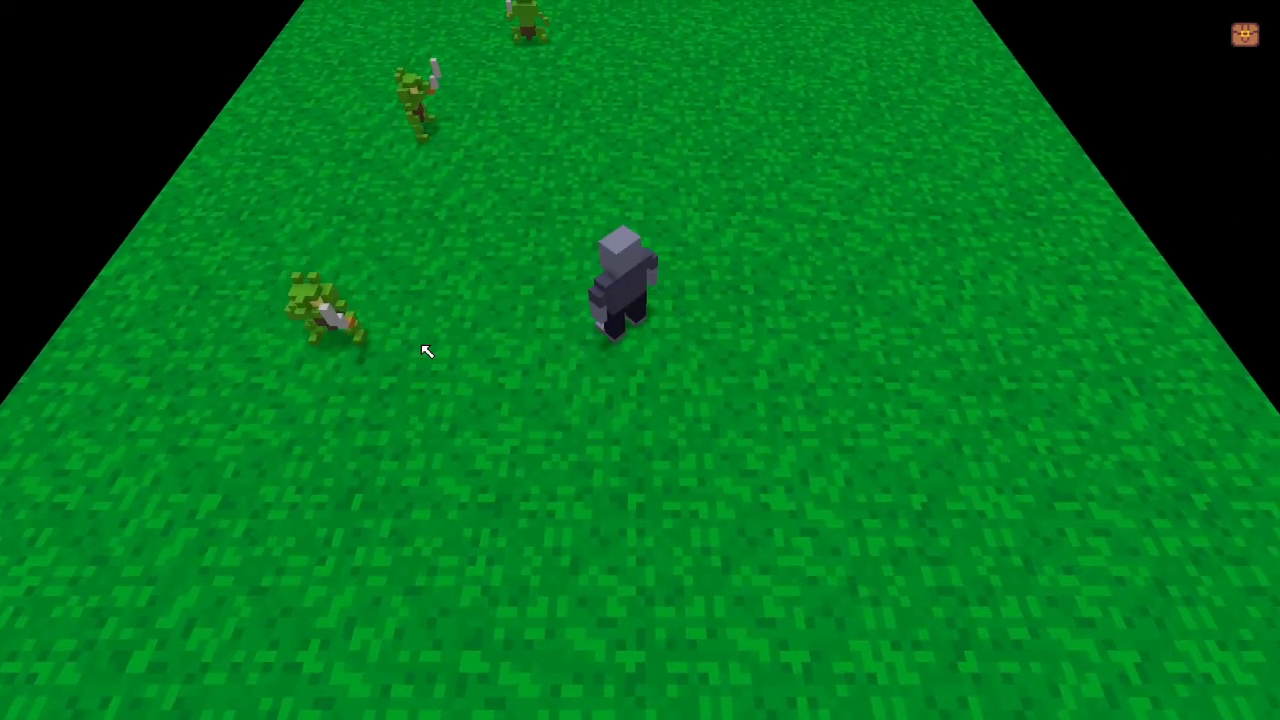
{"action": "key", "text": "d"}
{"action": "key", "text": "s"}
{"action": "key", "text": "a"}
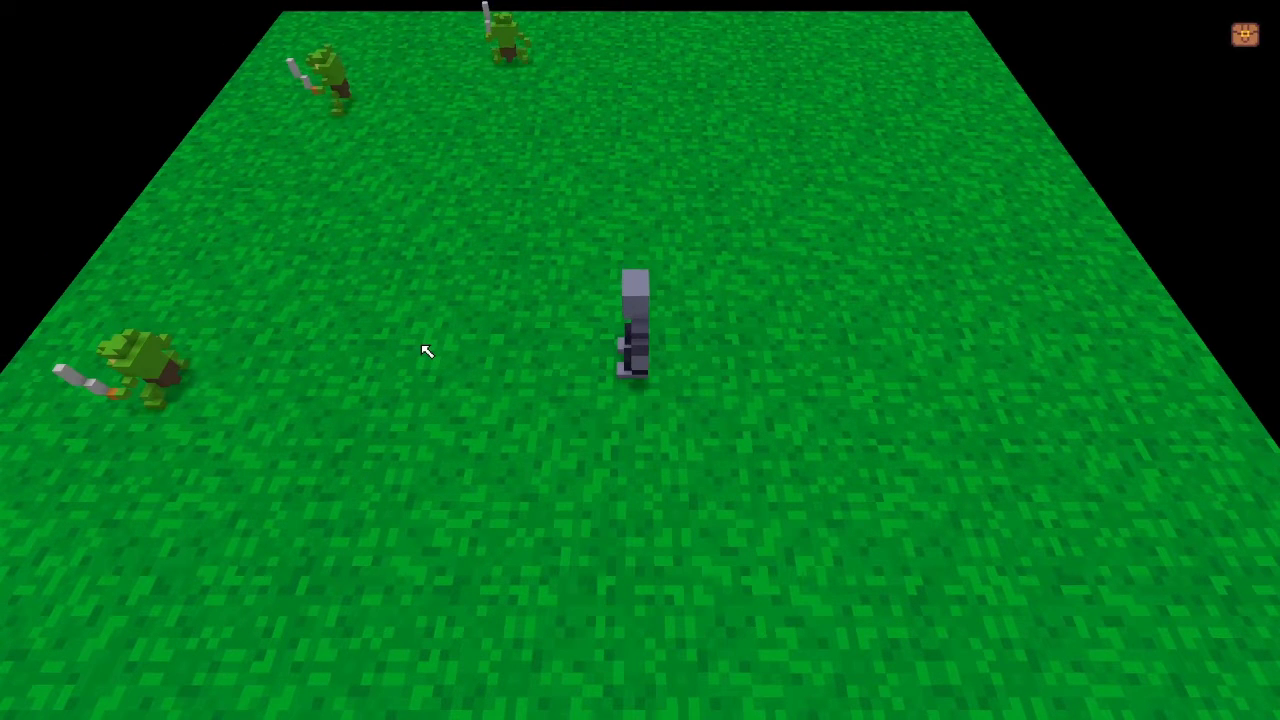
Step: Walk the character in short straight and diagonal moves east of the goblins, then end the play test
{"action": "key", "text": "w"}
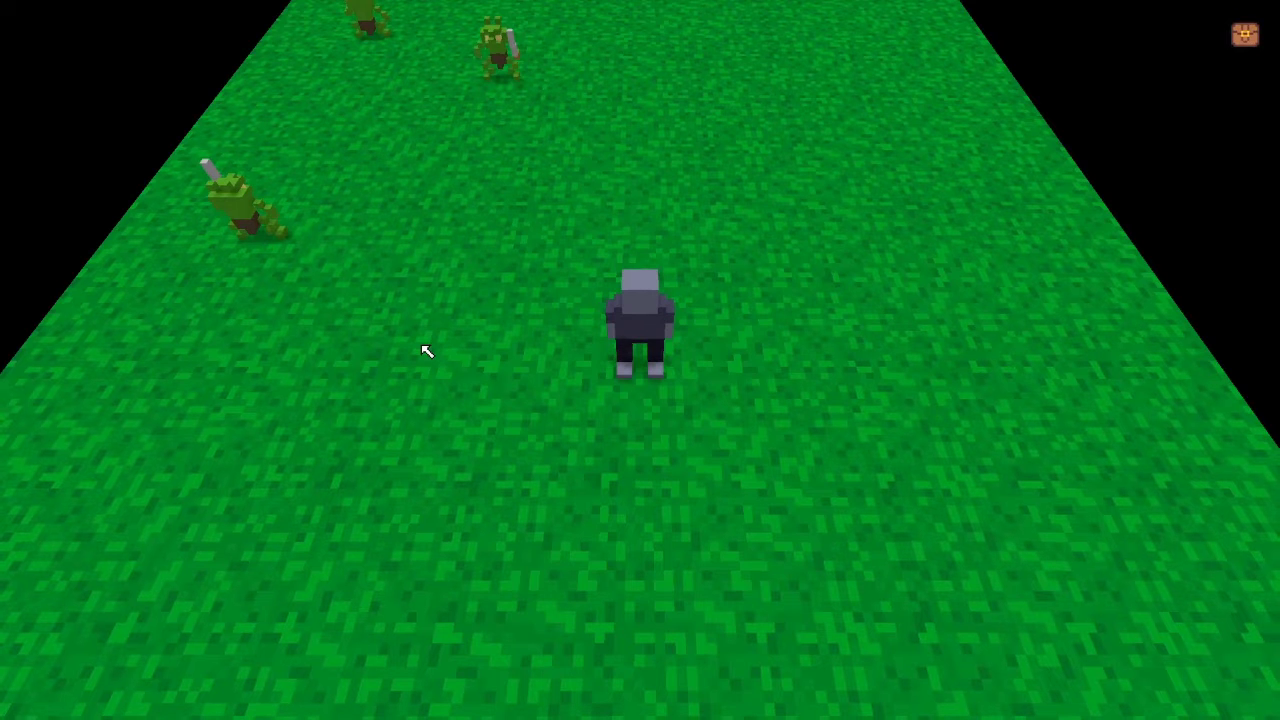
{"action": "key", "text": "a"}
{"action": "key", "text": "s"}
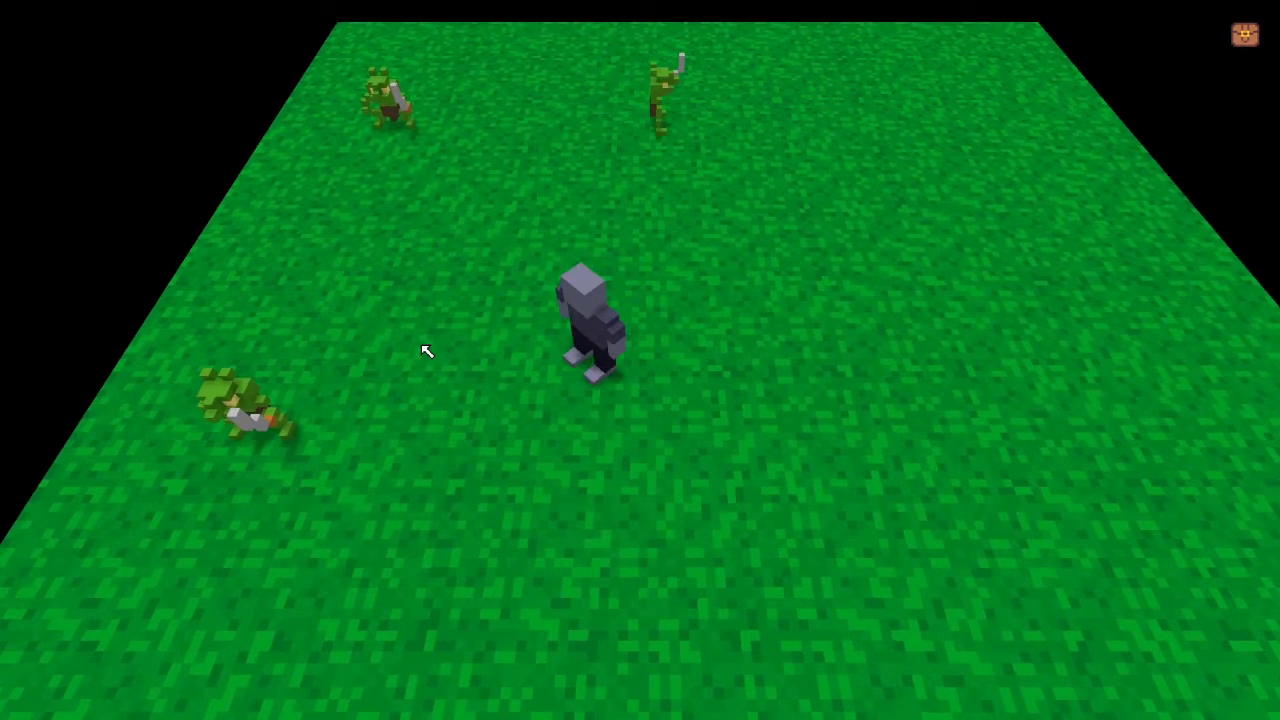
{"action": "key", "text": "d"}
{"action": "key", "text": "w"}
{"action": "key", "text": "w"}
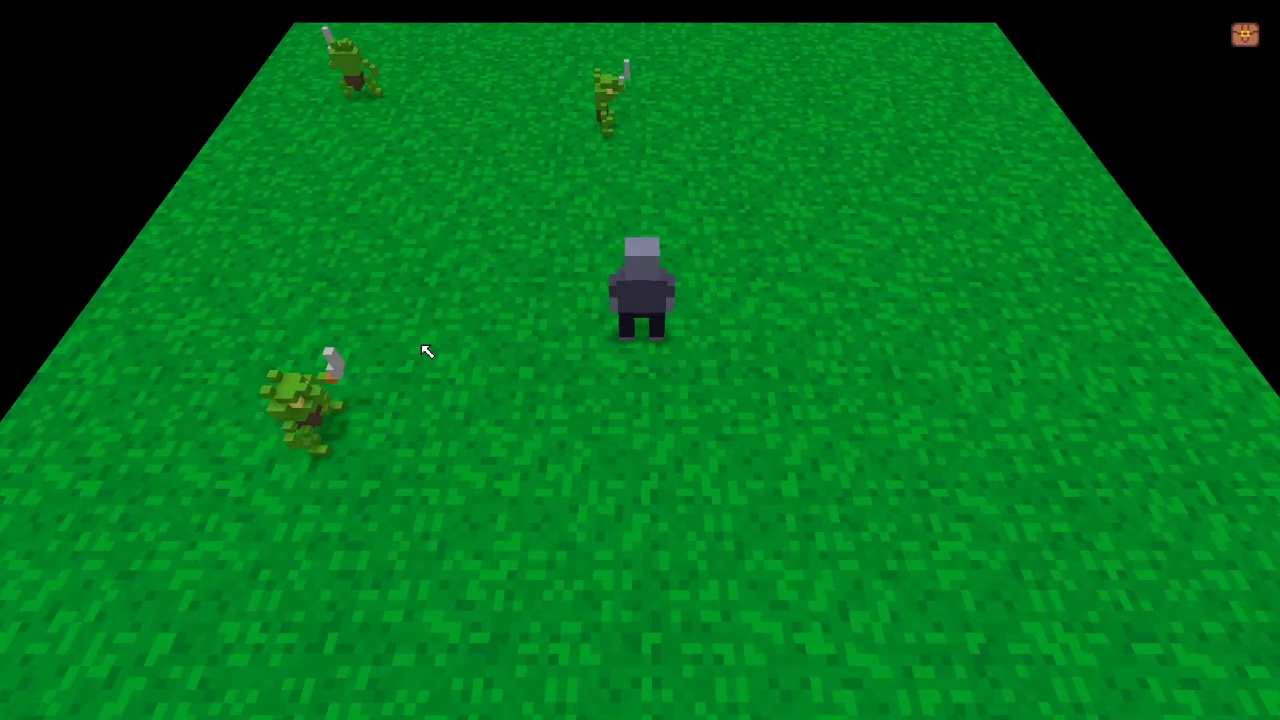
{"action": "key", "text": "a"}
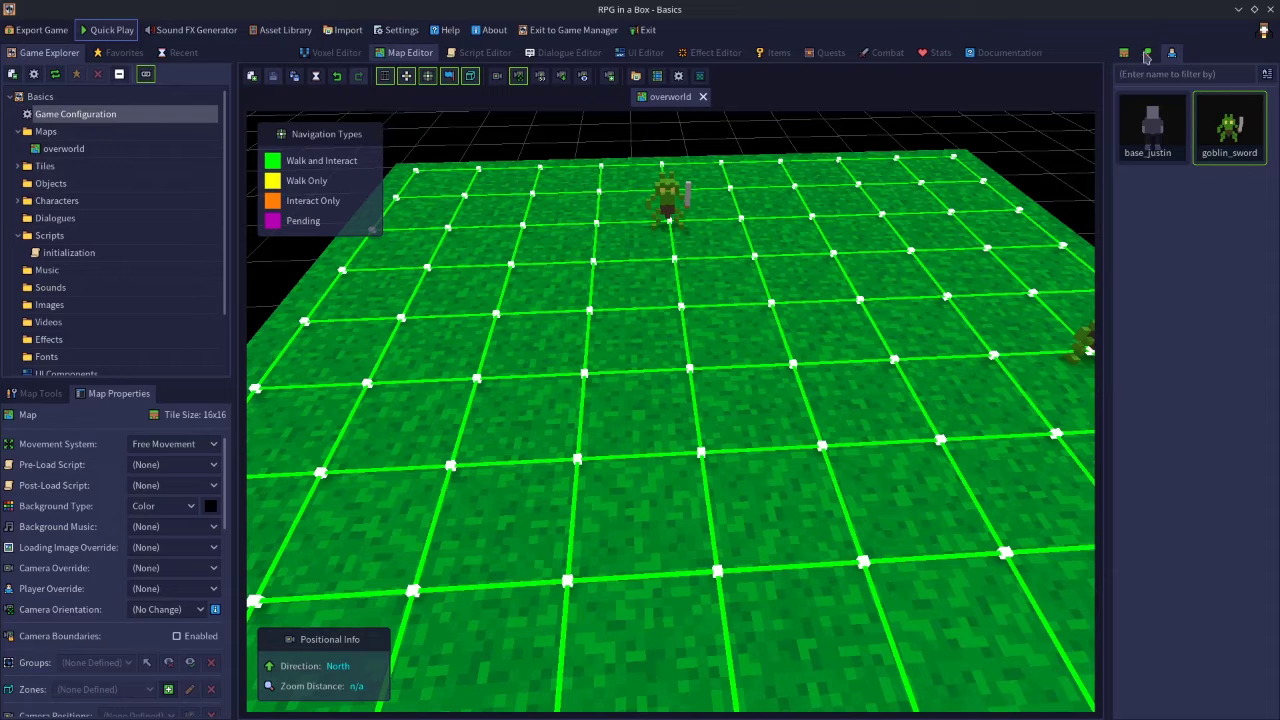
Step: Place a grass tile one level above the ground at (-1, 0, 1) on the overworld map
{"action": "left_click", "coordinate": [1124, 53]}
{"action": "left_click", "coordinate": [1152, 145]}
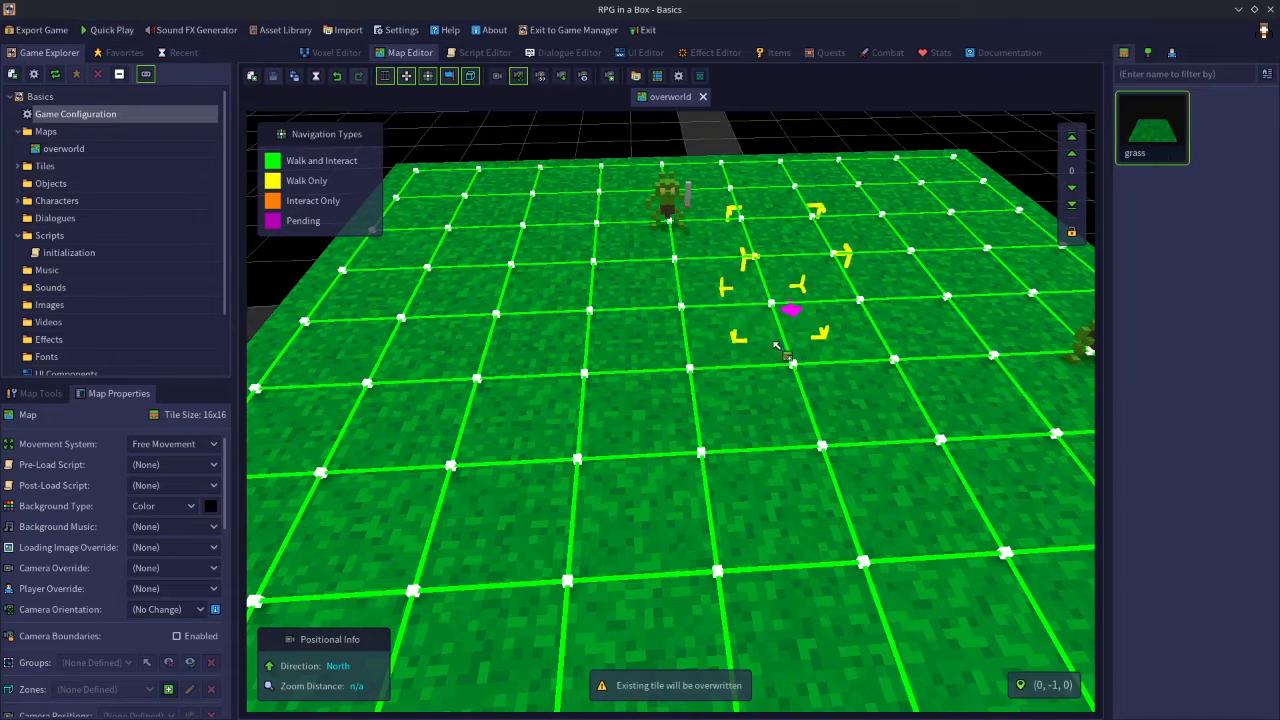
{"action": "left_click", "coordinate": [1071, 154]}
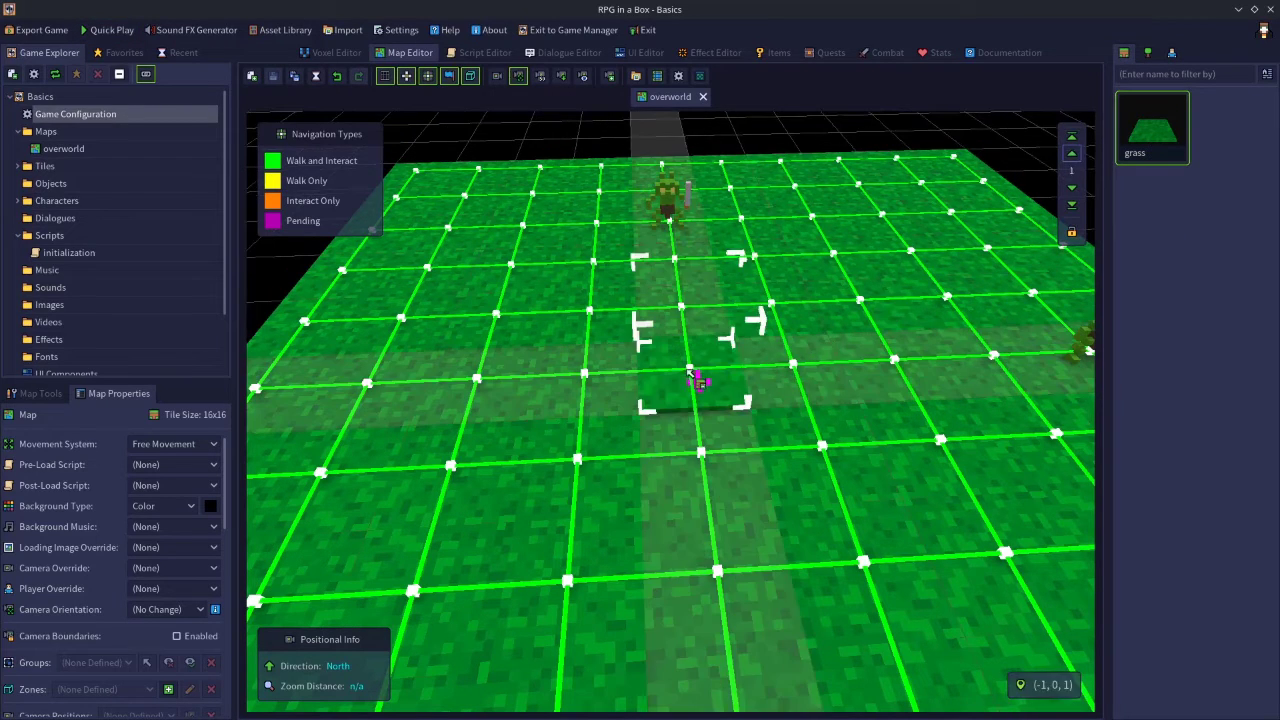
{"action": "left_click", "coordinate": [675, 374]}
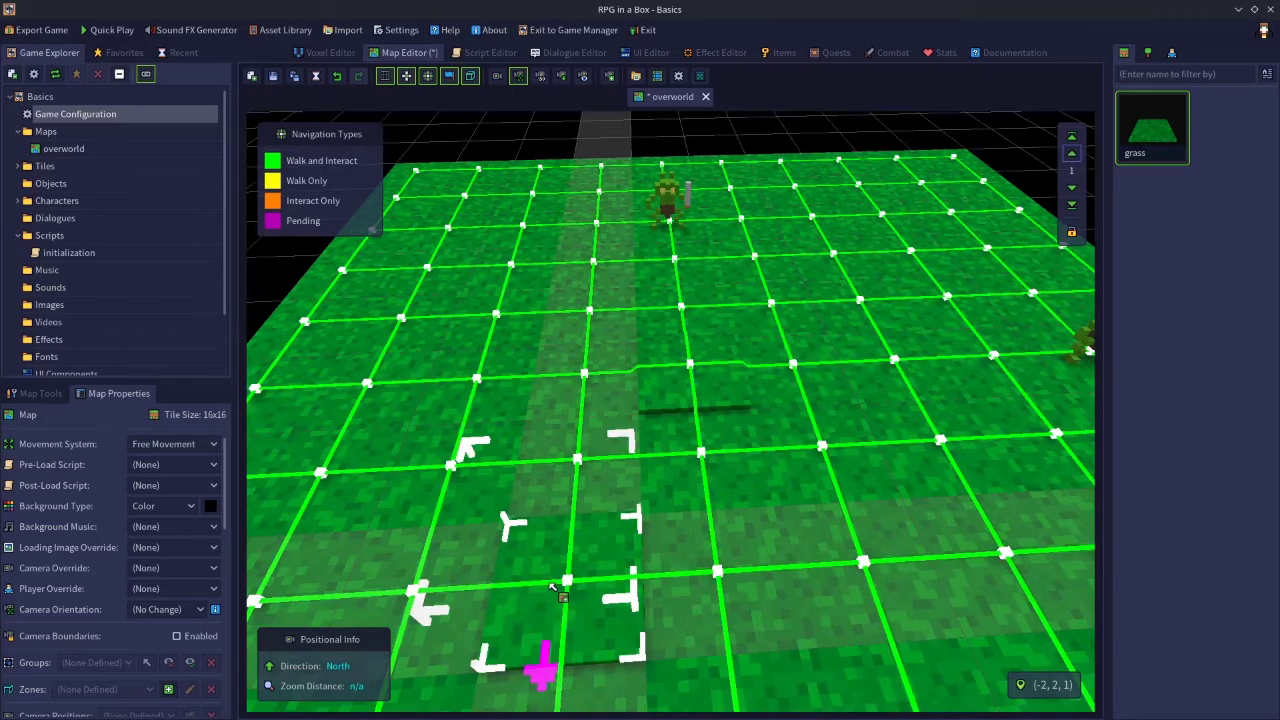
Step: Set the overworld map's movement system to Grid Movement and save the map
{"action": "left_click", "coordinate": [206, 446]}
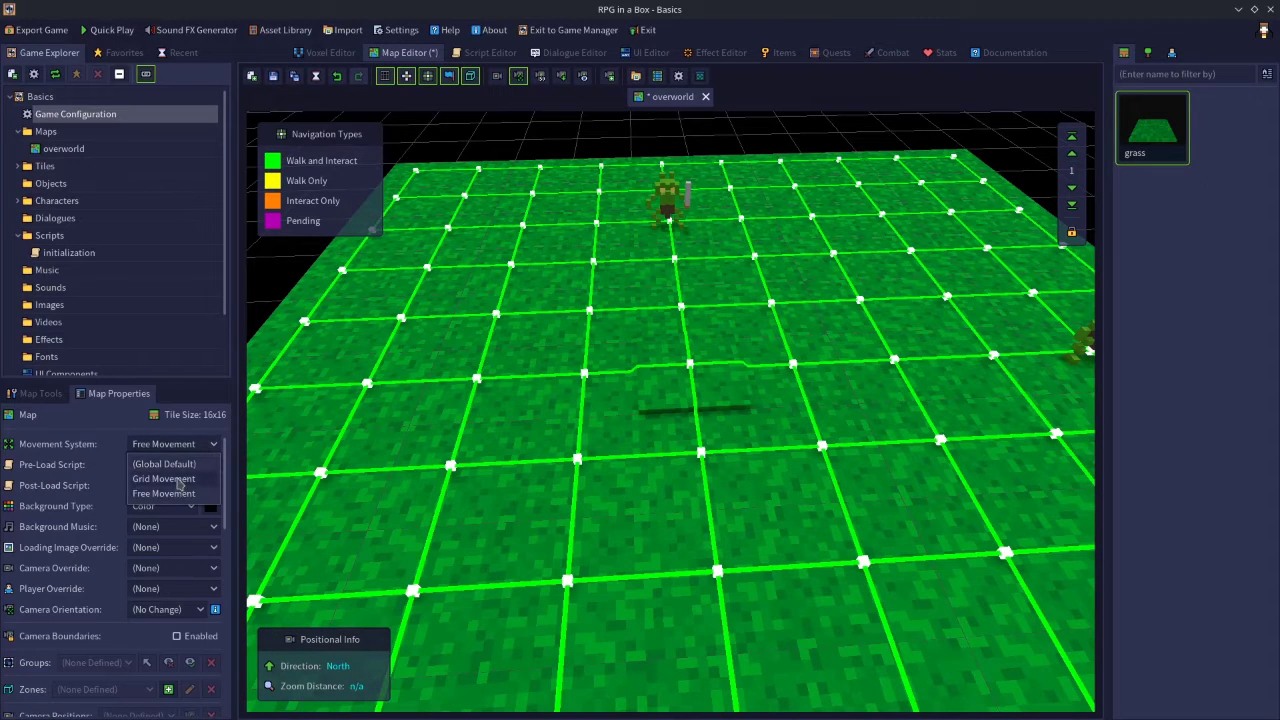
{"action": "left_click", "coordinate": [178, 480]}
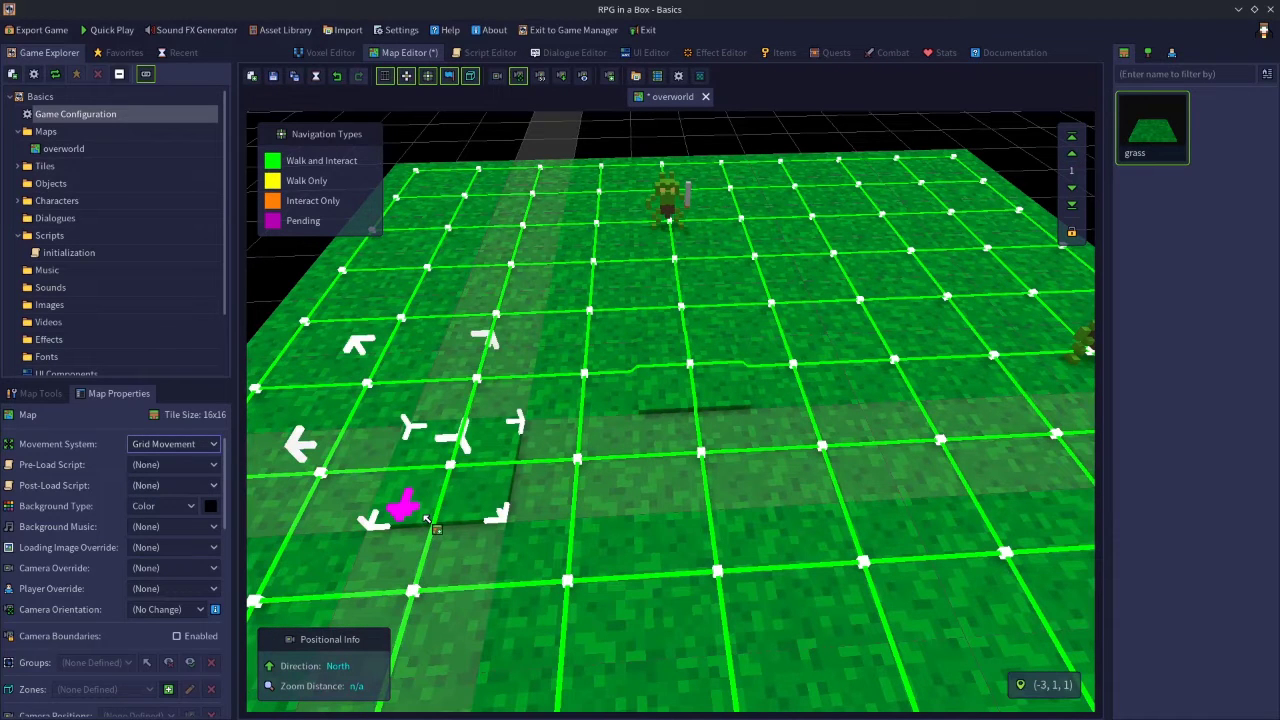
{"action": "left_click", "coordinate": [271, 77]}
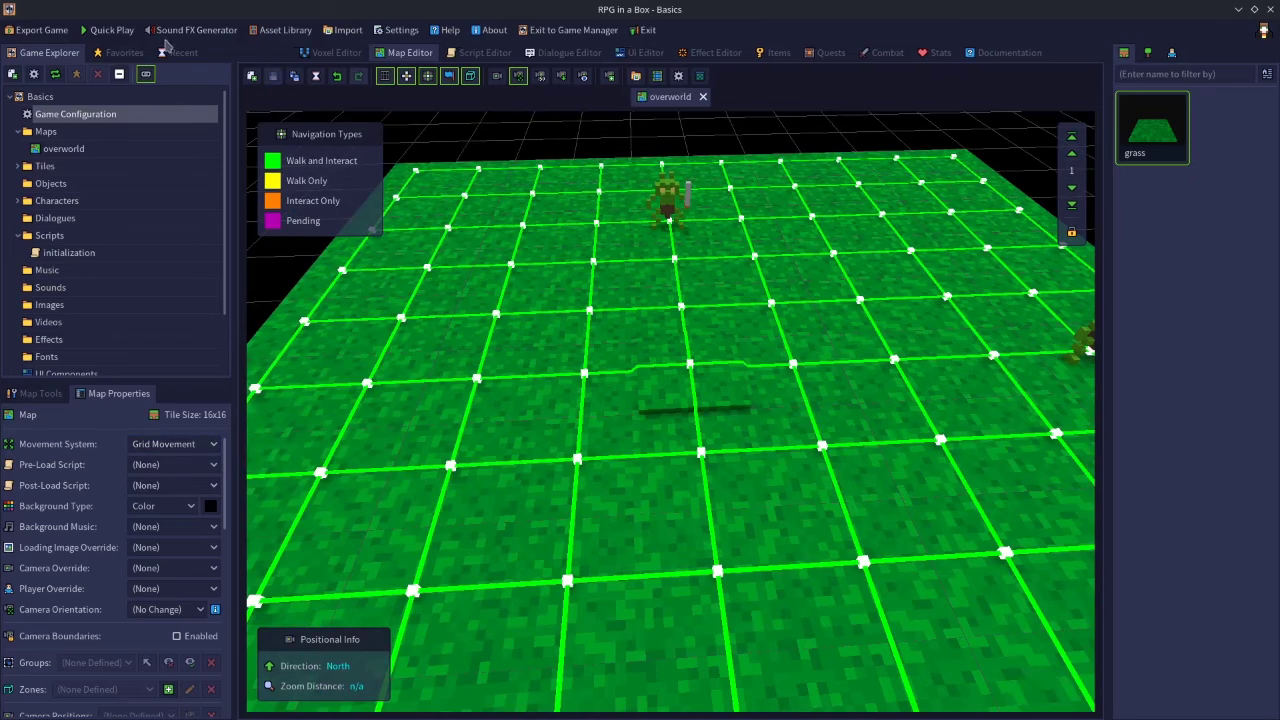
Step: Launch a play test with grid movement and walk the character around the raised grass tile to its east side
{"action": "key", "text": "a"}
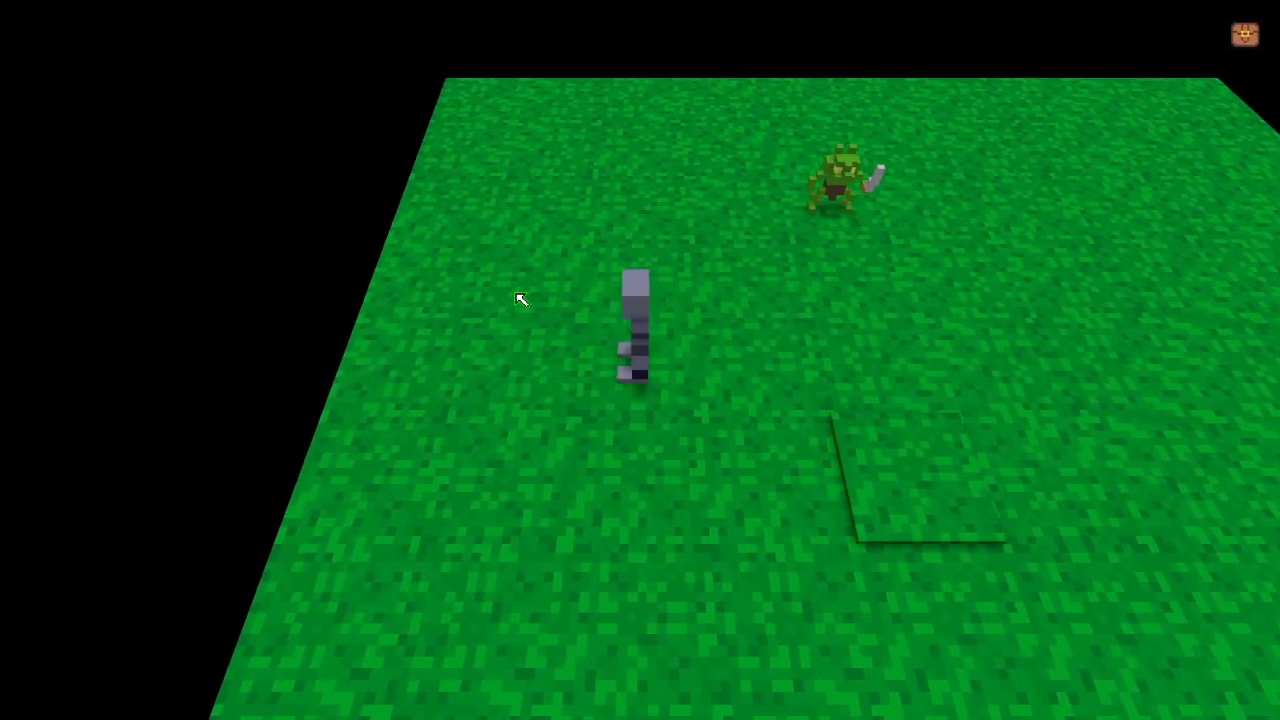
{"action": "key", "text": "s"}
{"action": "key", "text": "d"}
{"action": "key", "text": "Right"}
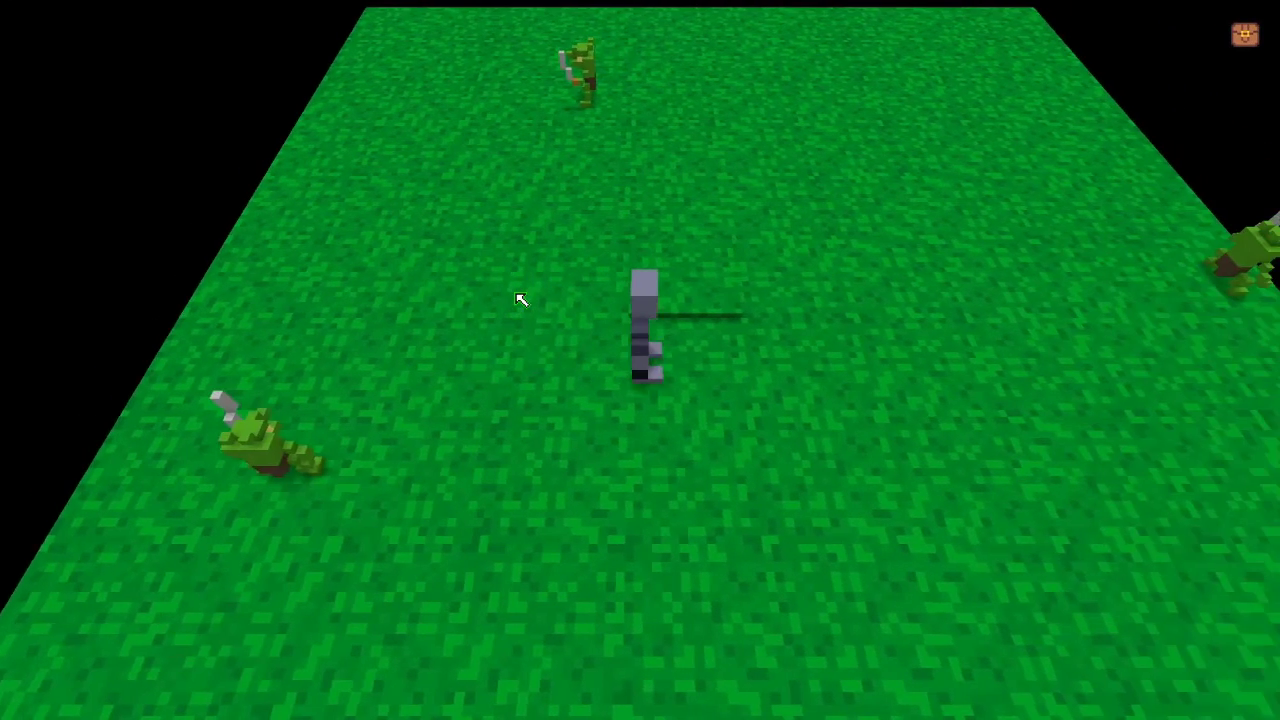
{"action": "key", "text": "Up"}
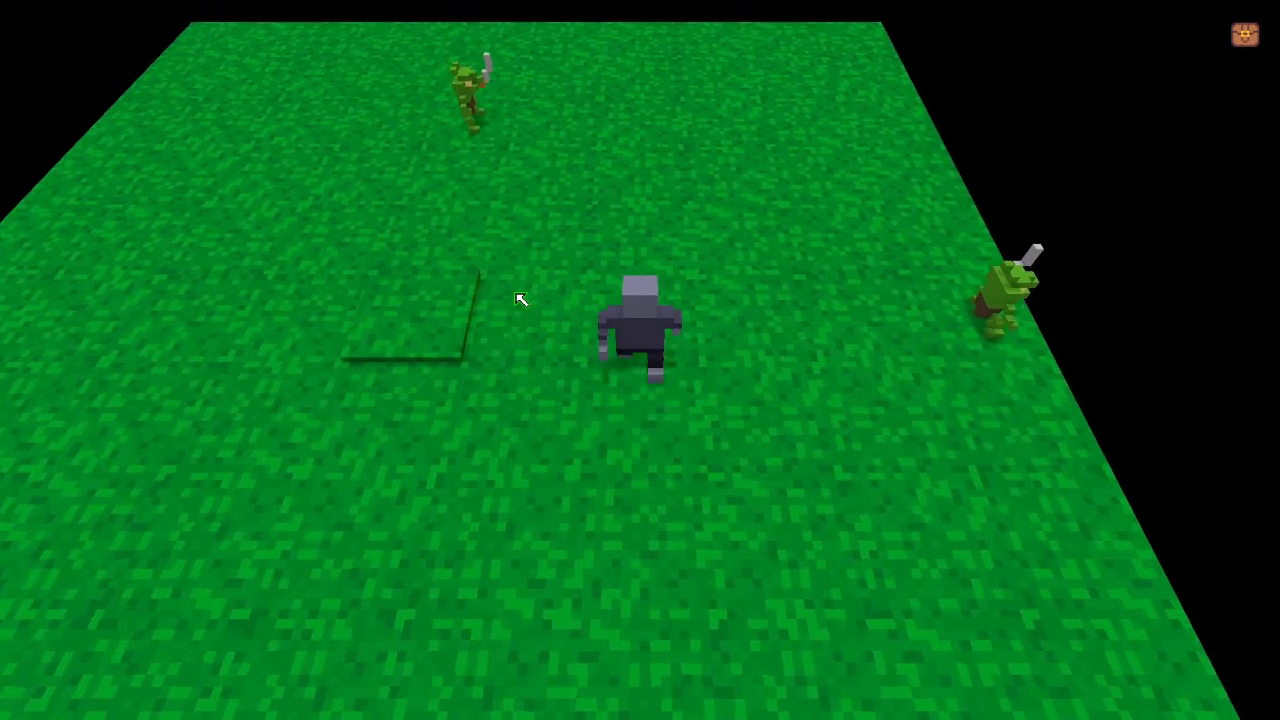
{"action": "key", "text": "Left"}
{"action": "key", "text": "Up"}
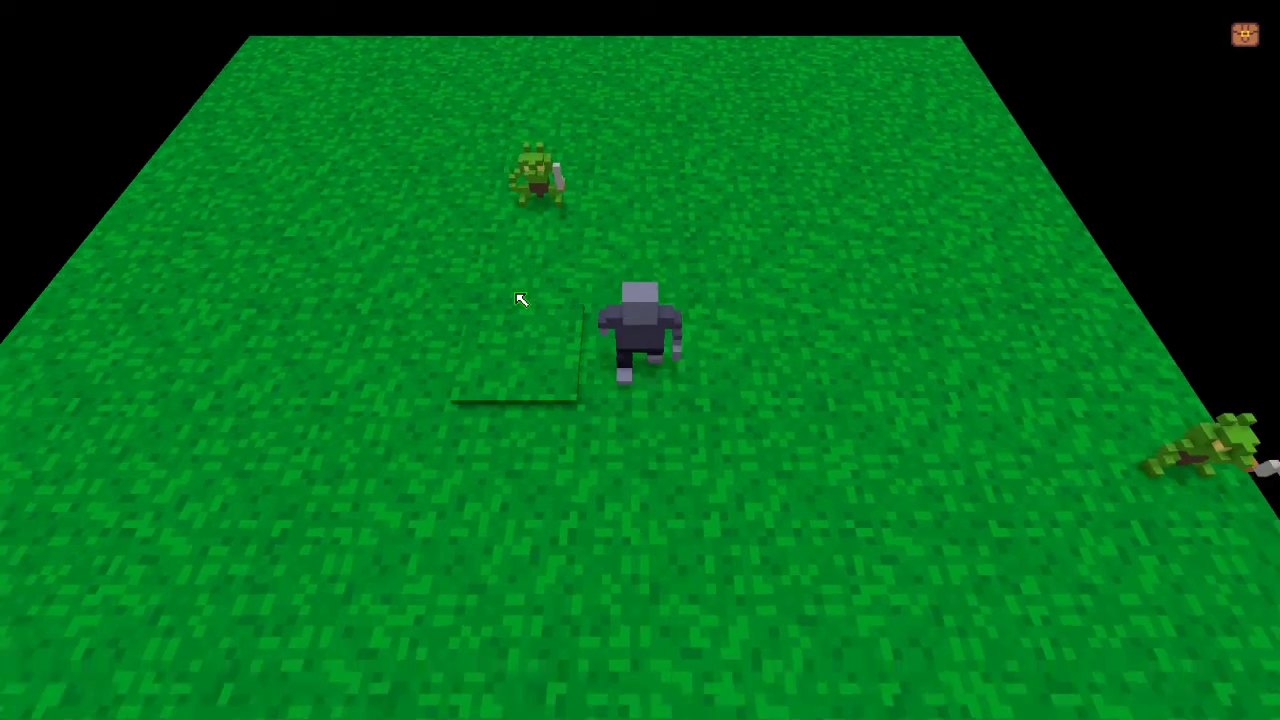
Step: Walk the character tile by tile around the raised tile's south side and back to its east side
{"action": "key", "text": "Left"}
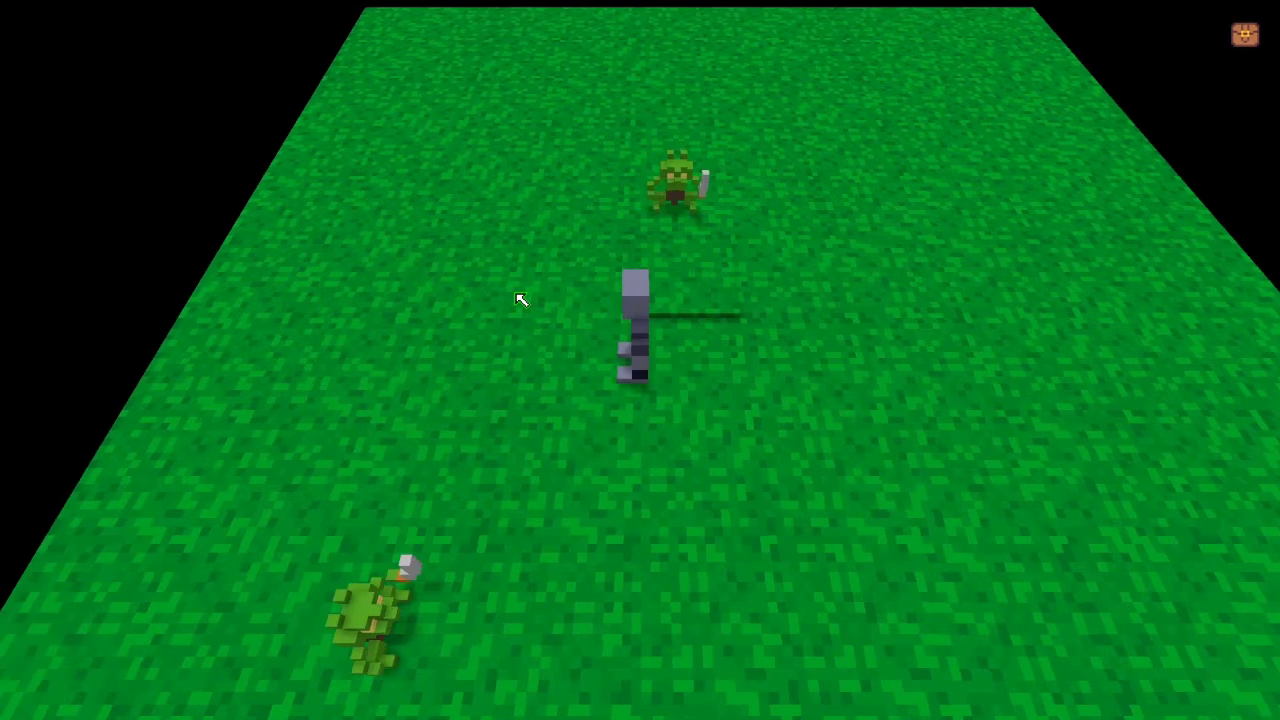
{"action": "key", "text": "Up"}
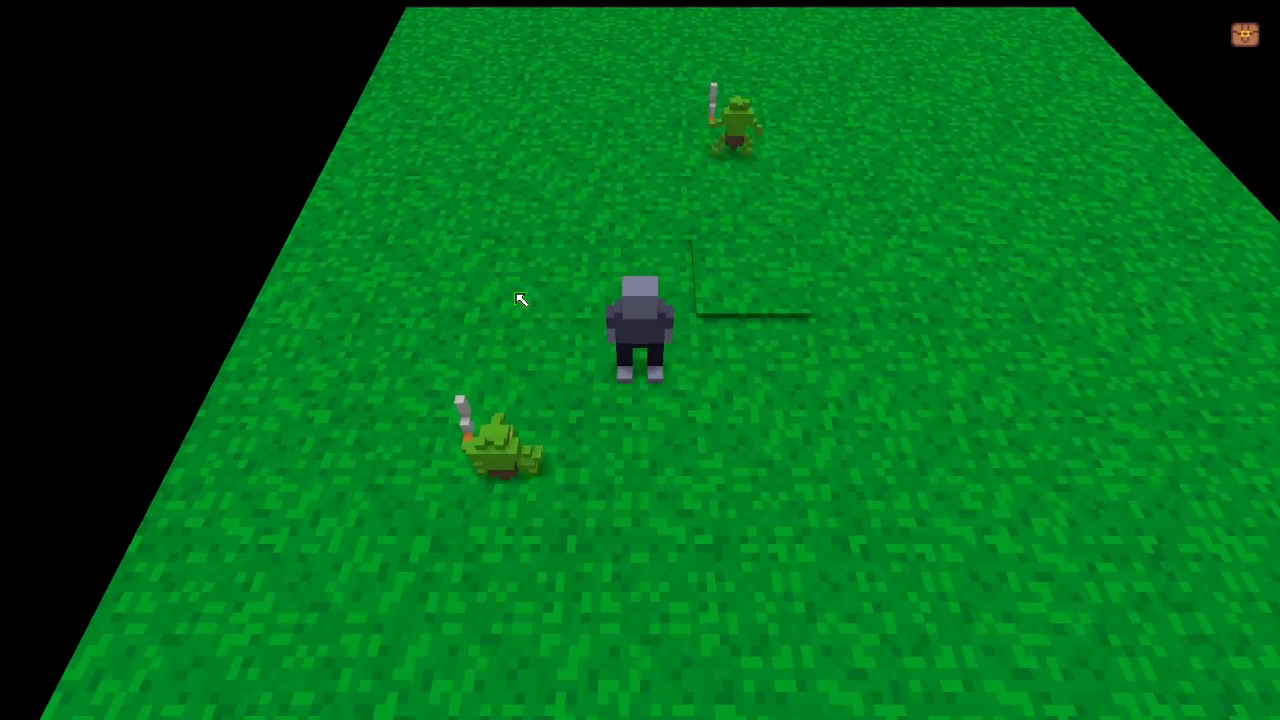
{"action": "key", "text": "Right"}
{"action": "key", "text": "Up"}
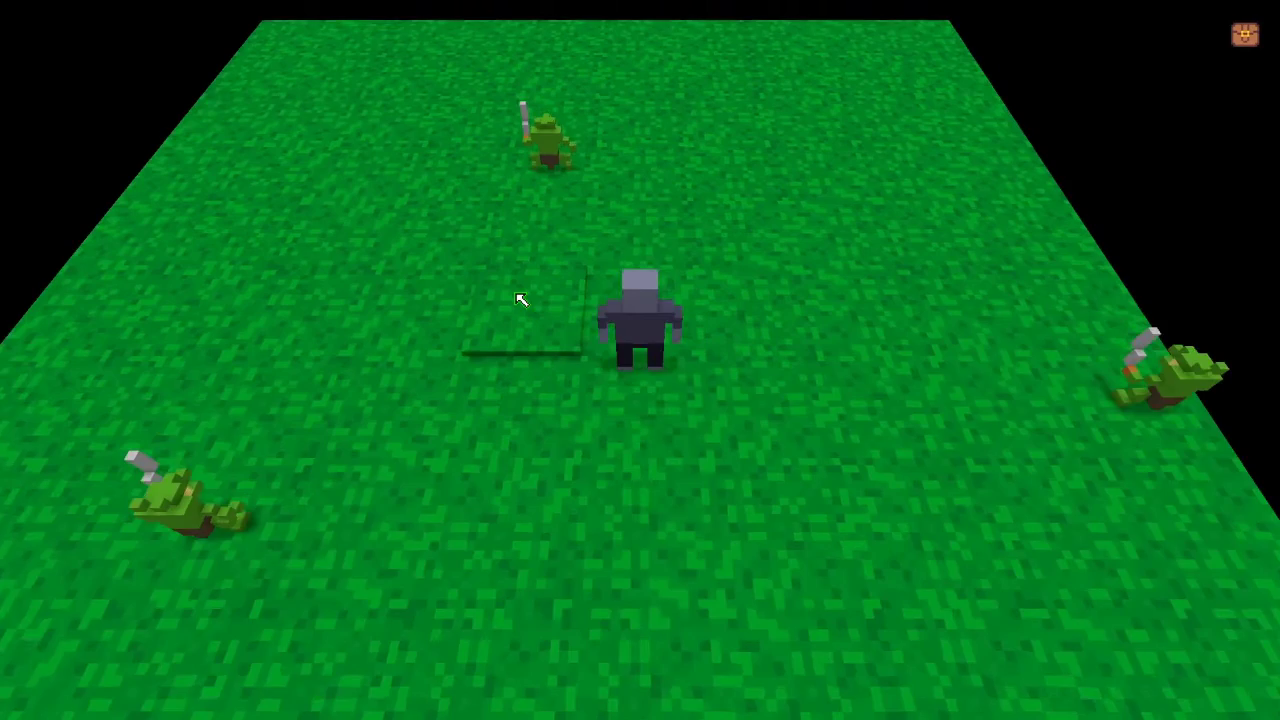
{"action": "key", "text": "Down"}
{"action": "key", "text": "Right"}
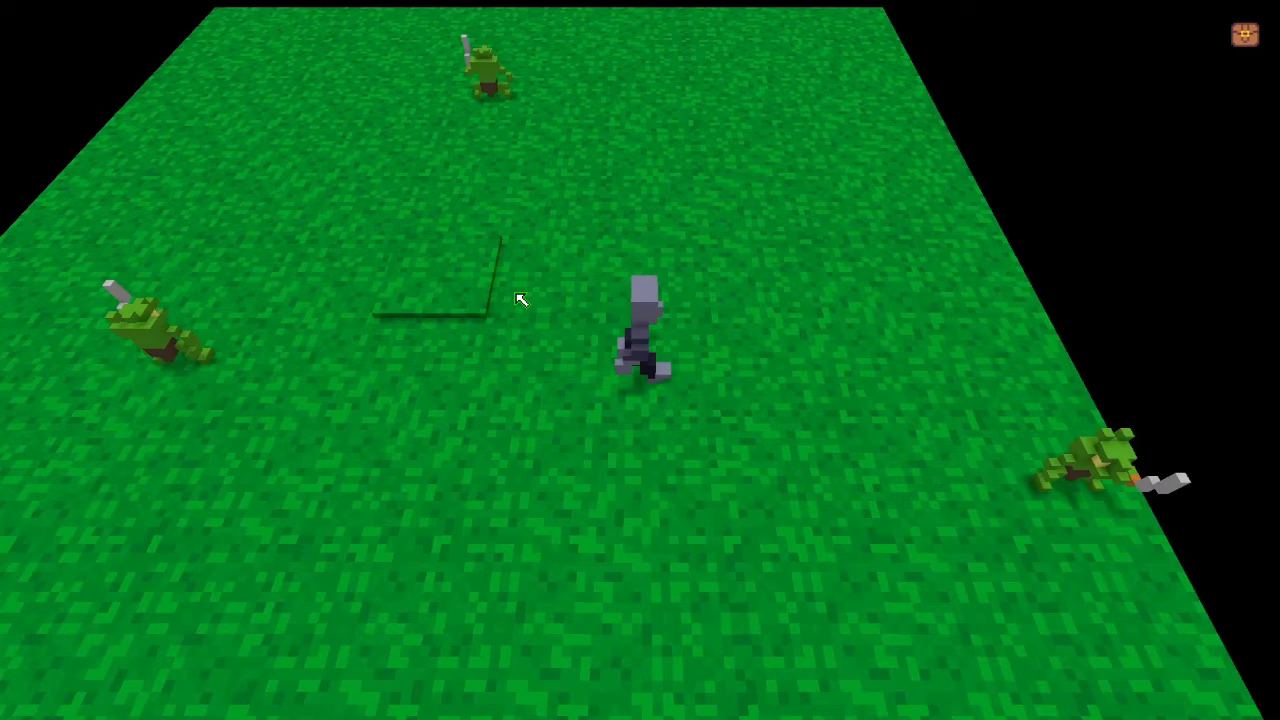
{"action": "key", "text": "Up"}
{"action": "key", "text": "Left"}
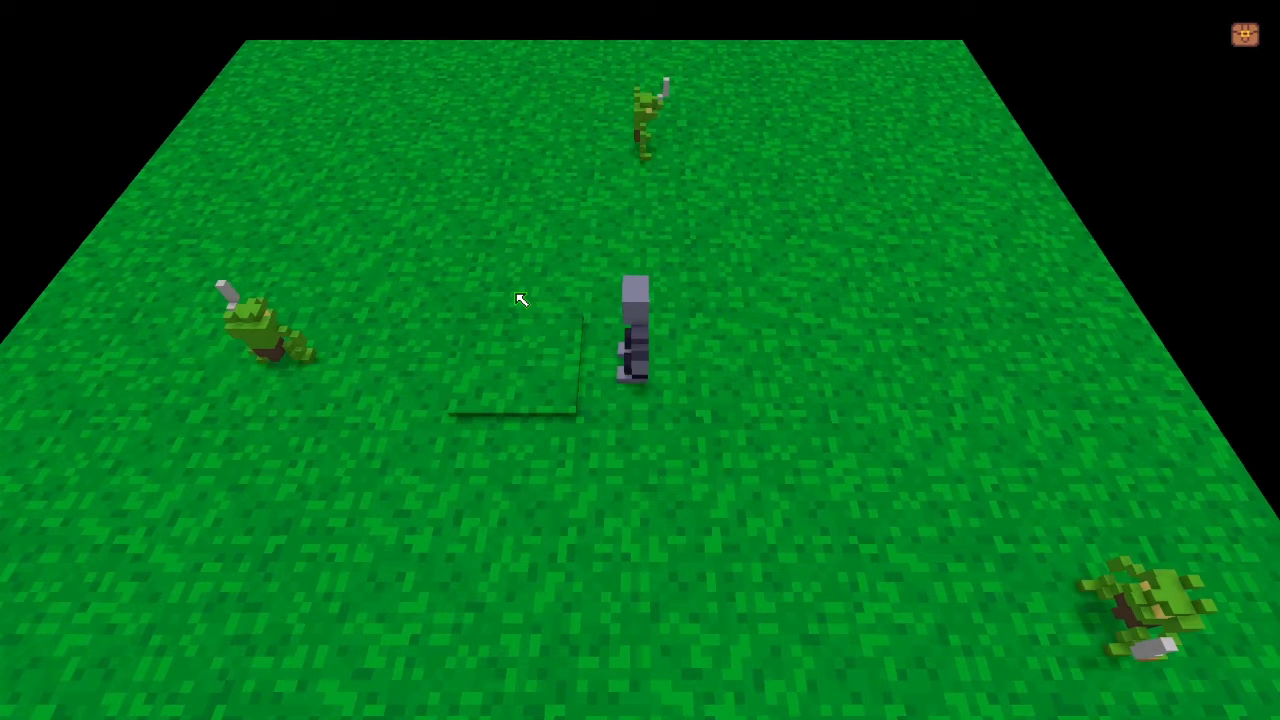
Step: Step the character onto the raised grass tile, walk it off to the east, and end the play test
{"action": "key", "text": "Left"}
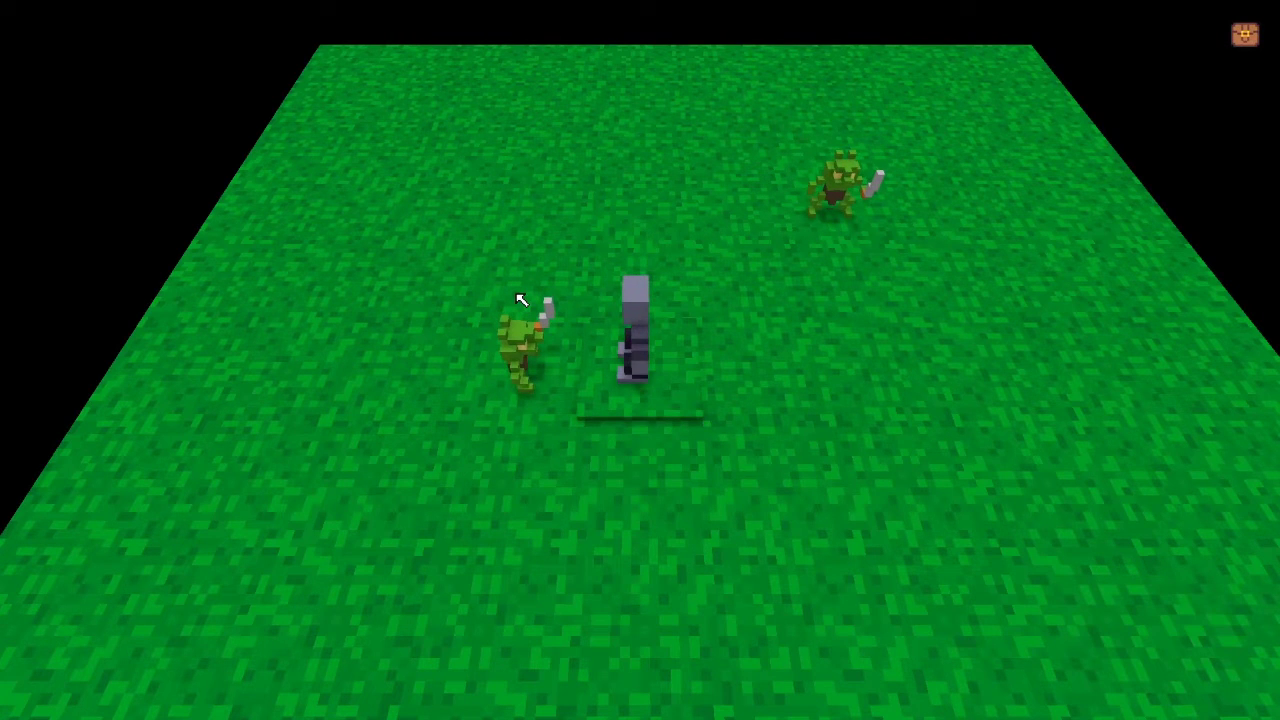
{"action": "key", "text": "Right"}
{"action": "key", "text": "d"}
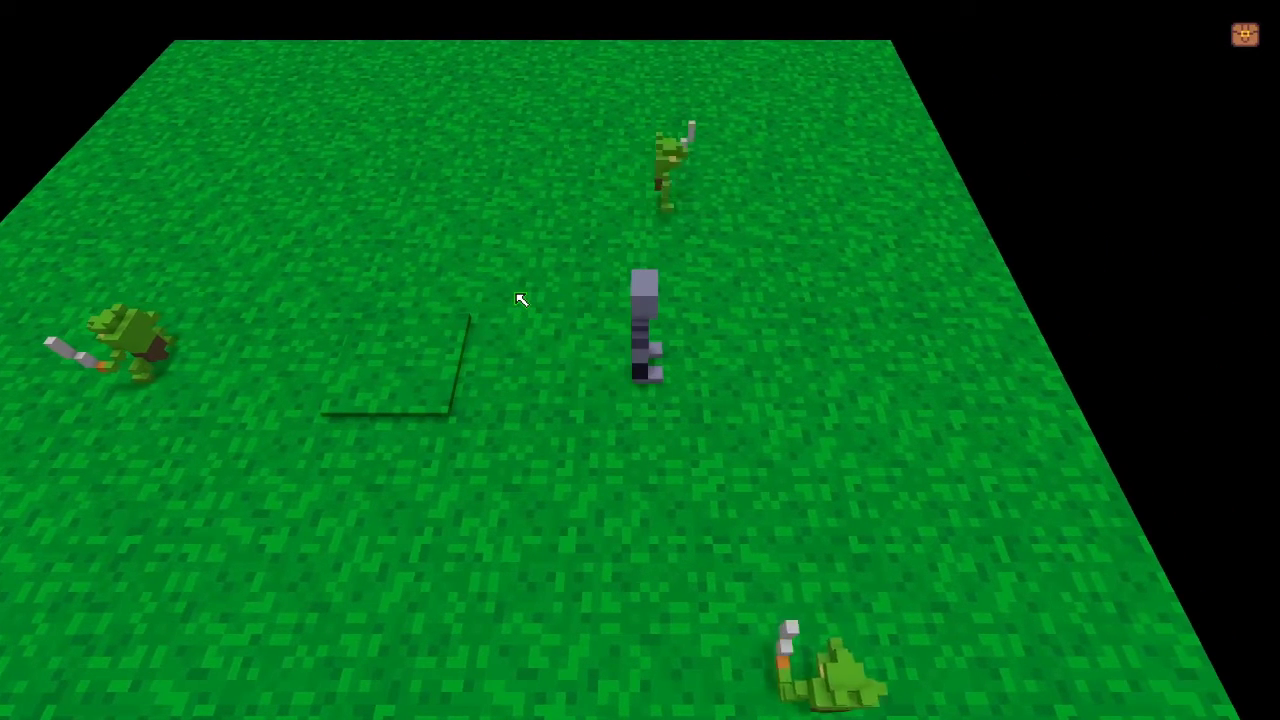
{"action": "key", "text": "Escape"}
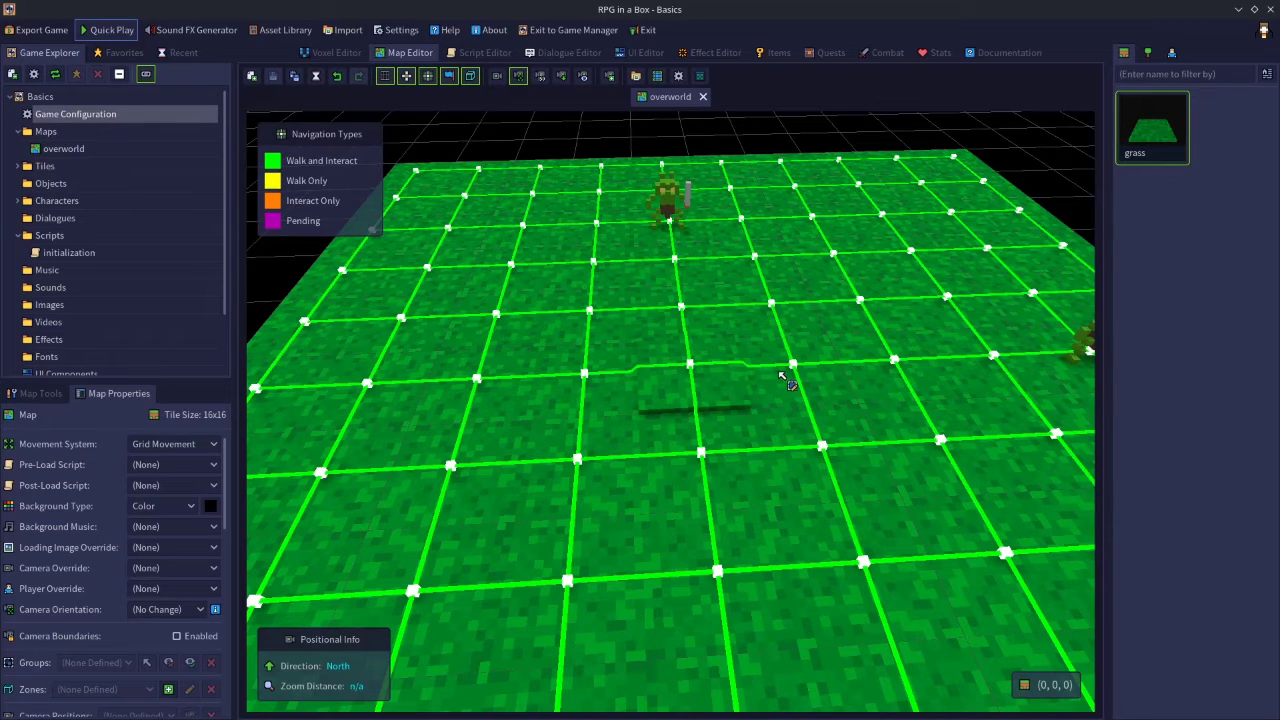
Step: Set the overworld map's movement system to Free Movement and save the map
{"action": "left_click", "coordinate": [188, 449]}
{"action": "left_click", "coordinate": [175, 479]}
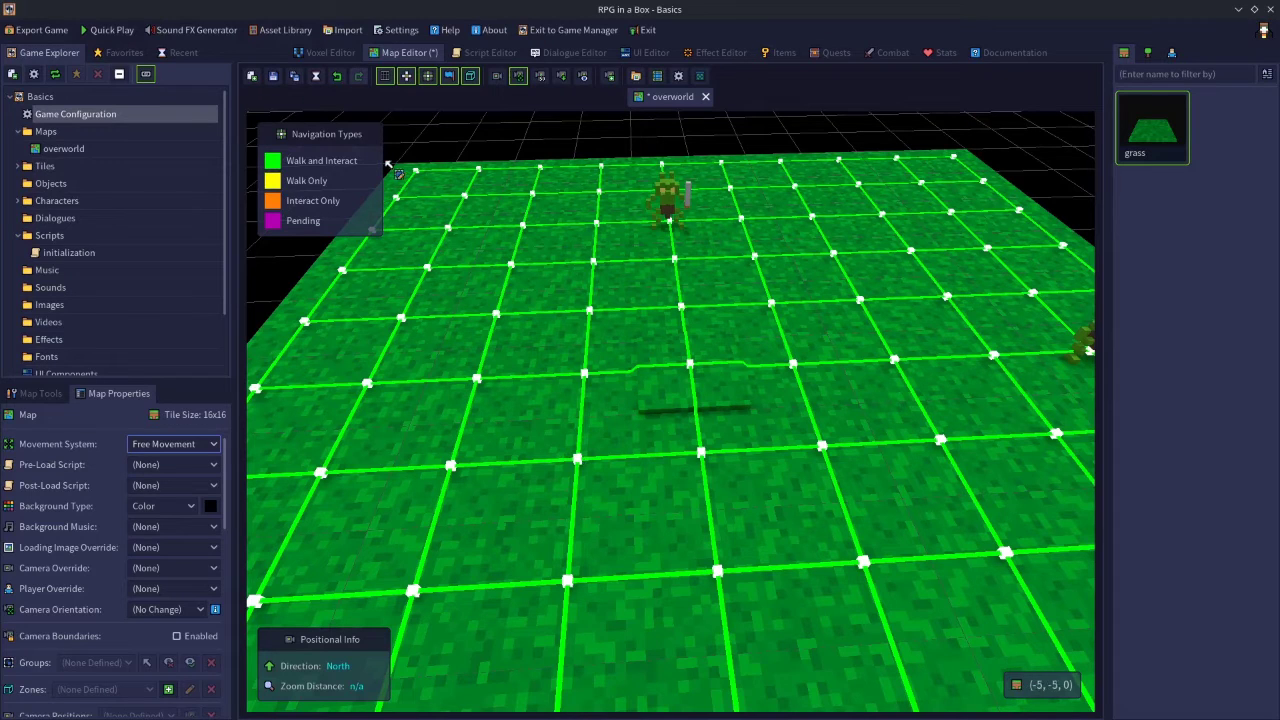
{"action": "left_click", "coordinate": [274, 79]}
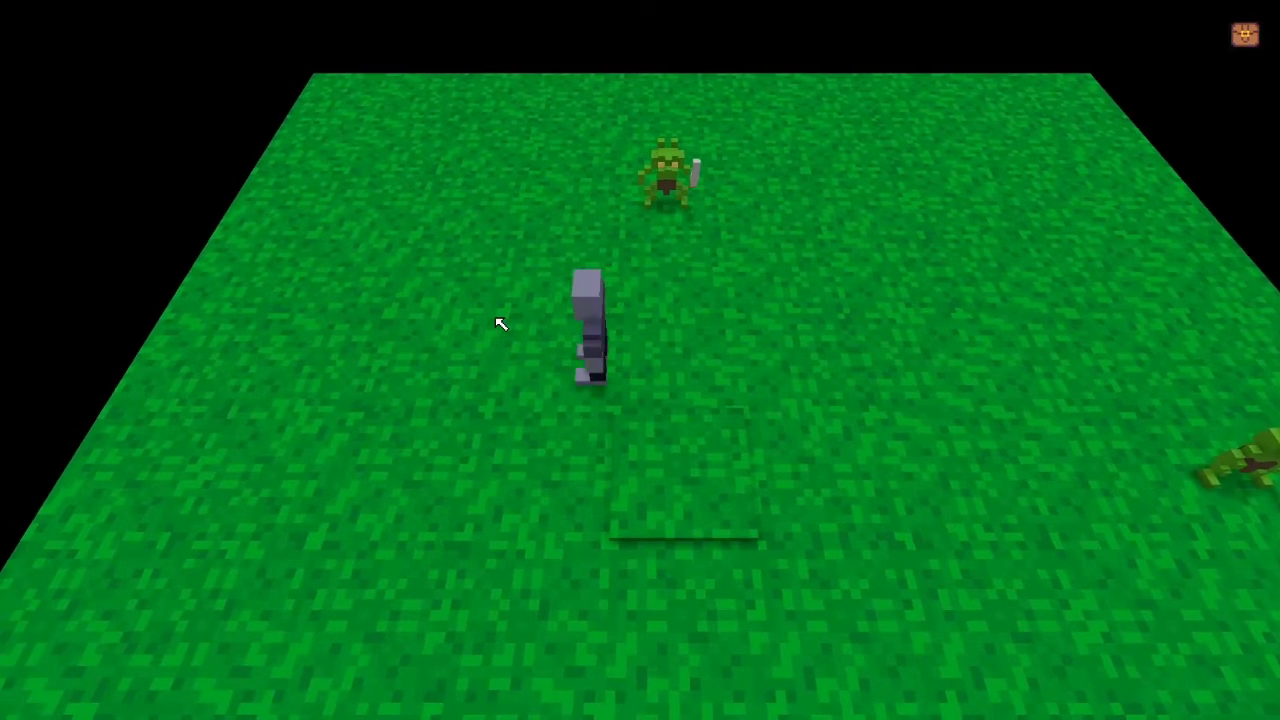
Step: Launch a play test with free movement and walk the character around the raised tile's south and east sides
{"action": "key", "text": "s"}
{"action": "key", "text": "d"}
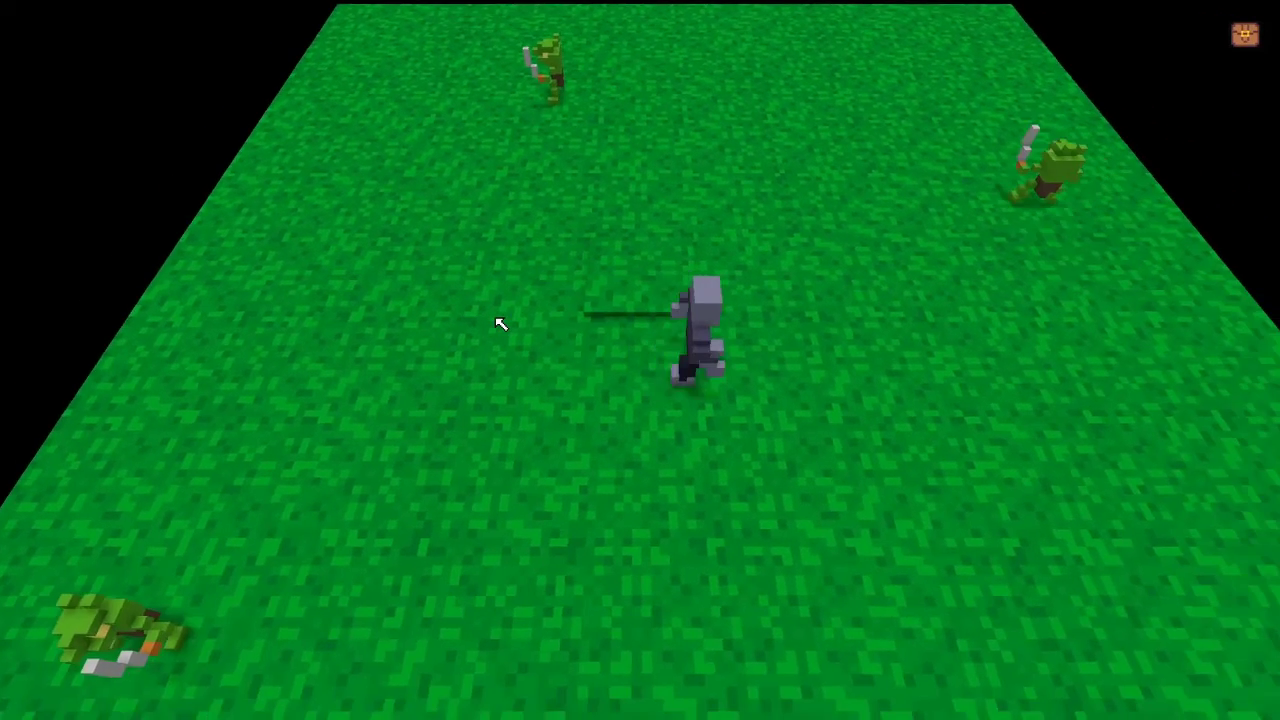
{"action": "key", "text": "w"}
{"action": "key", "text": "a"}
{"action": "key", "text": "Right"}
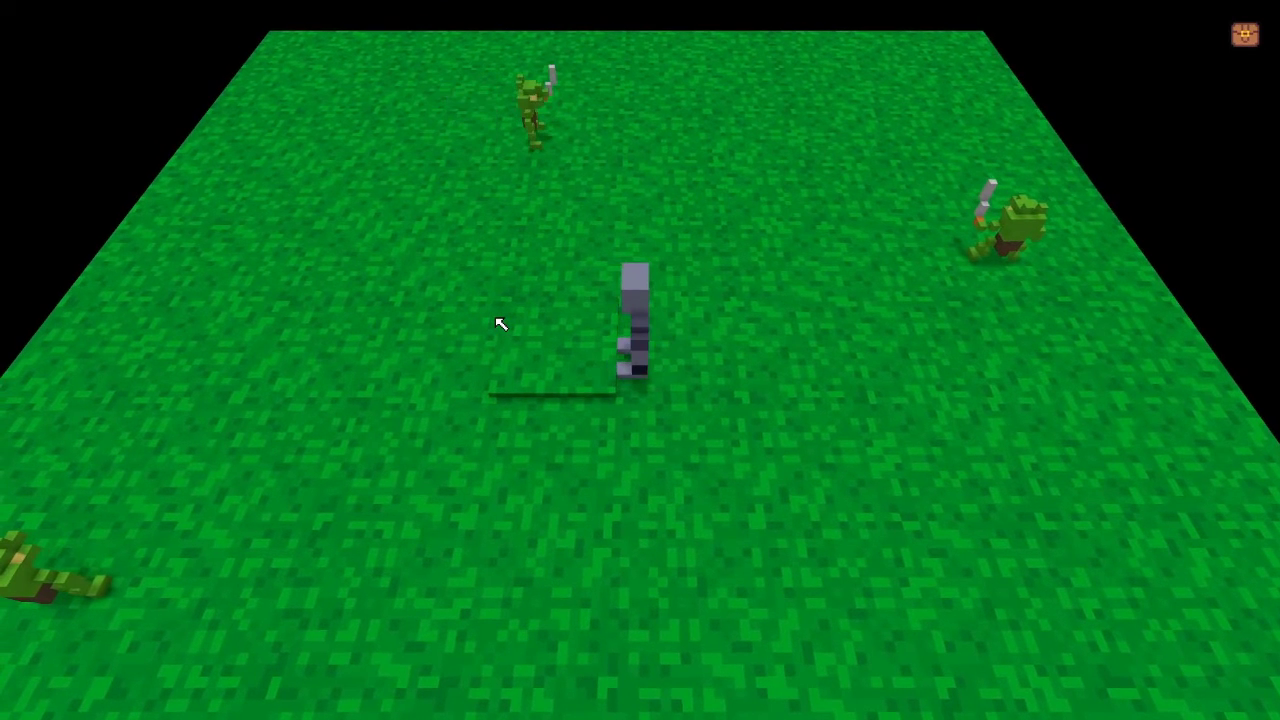
Step: Walk the character freely up to the raised tile's south edge and on to its north side
{"action": "key", "text": "s"}
{"action": "key", "text": "a"}
{"action": "key", "text": "w"}
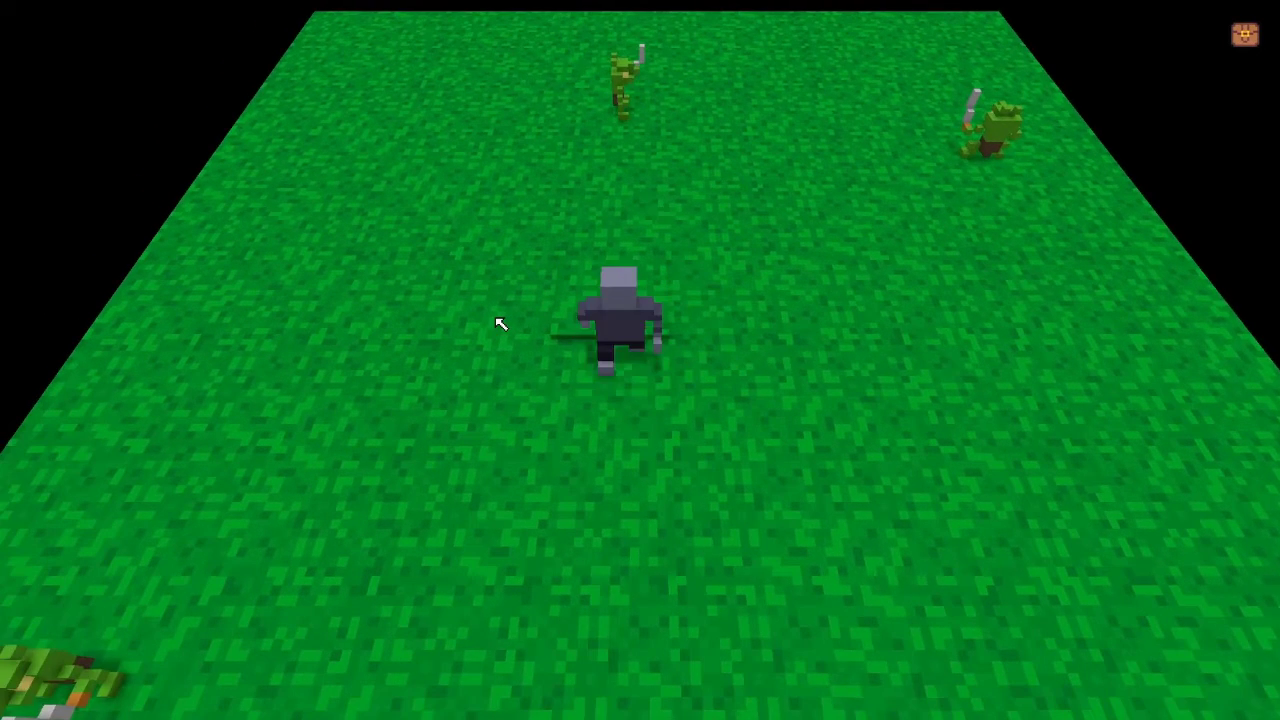
{"action": "key", "text": "a"}
{"action": "key", "text": "w"}
{"action": "key", "text": "d"}
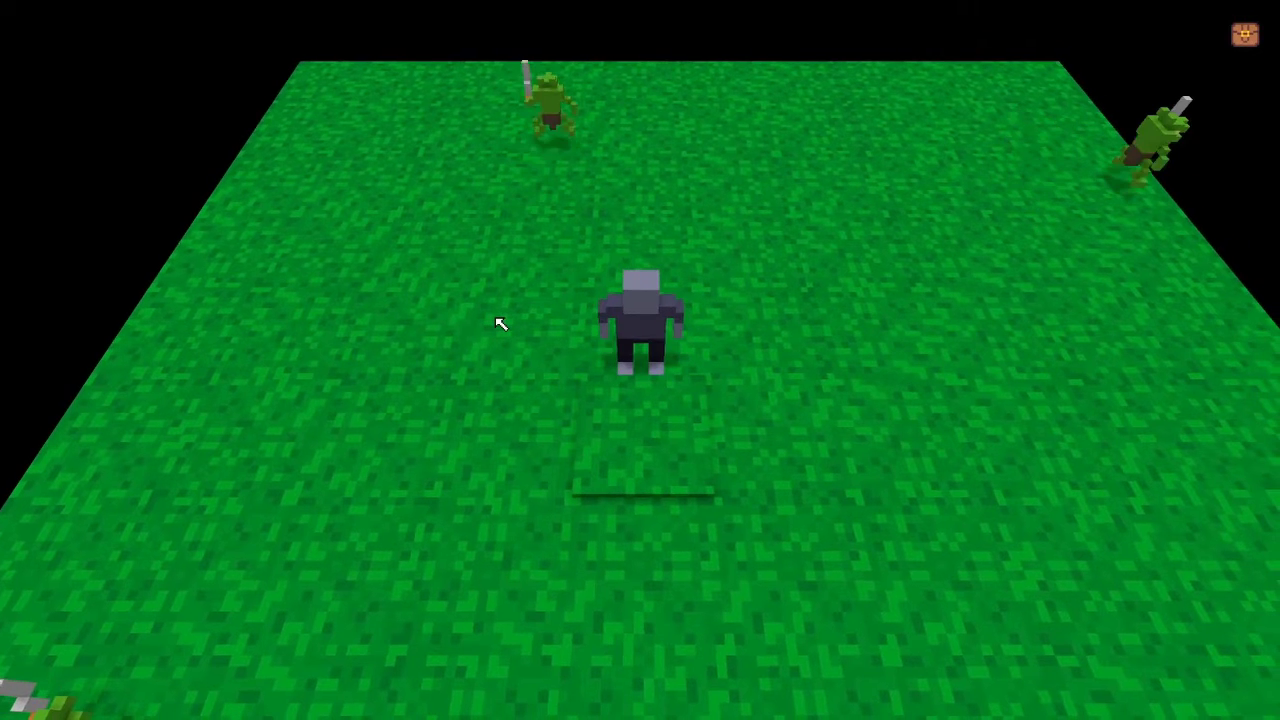
Step: Walk the character freely from the raised tile's north side around to its southeast corner
{"action": "key", "text": "a"}
{"action": "key", "text": "s"}
{"action": "key", "text": "d"}
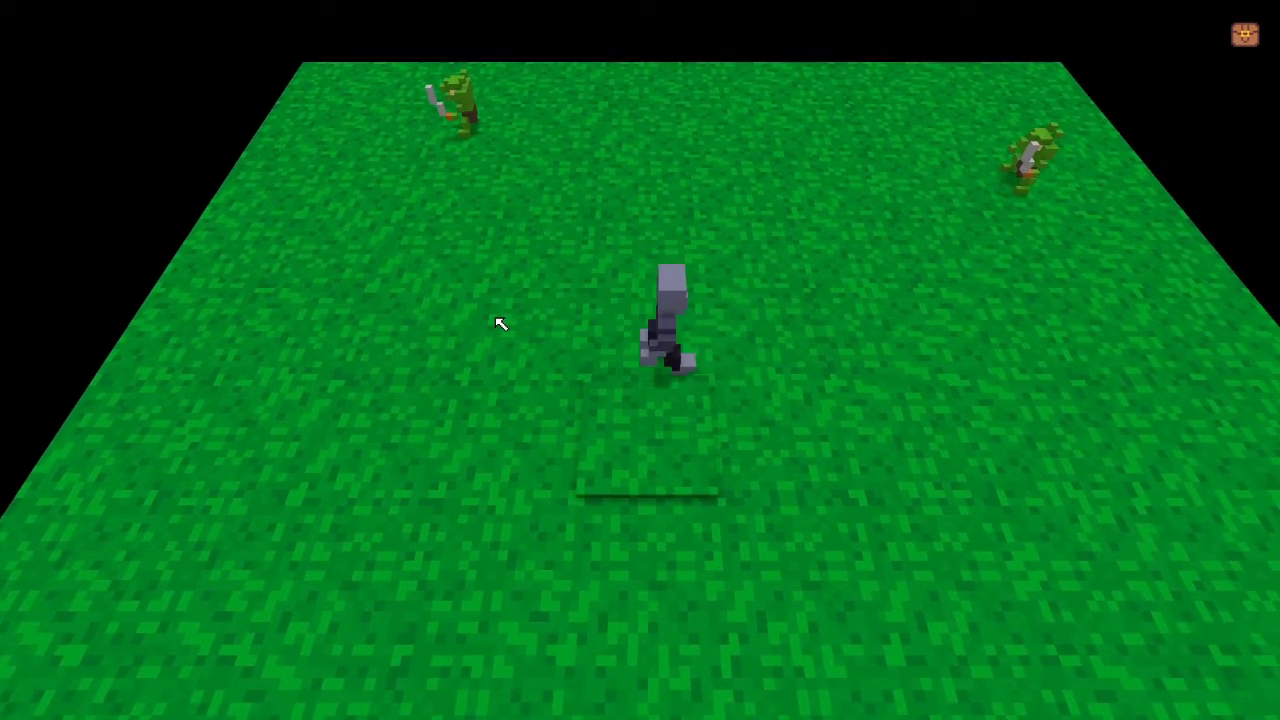
{"action": "key", "text": "s"}
{"action": "key", "text": "a"}
{"action": "key", "text": "s"}
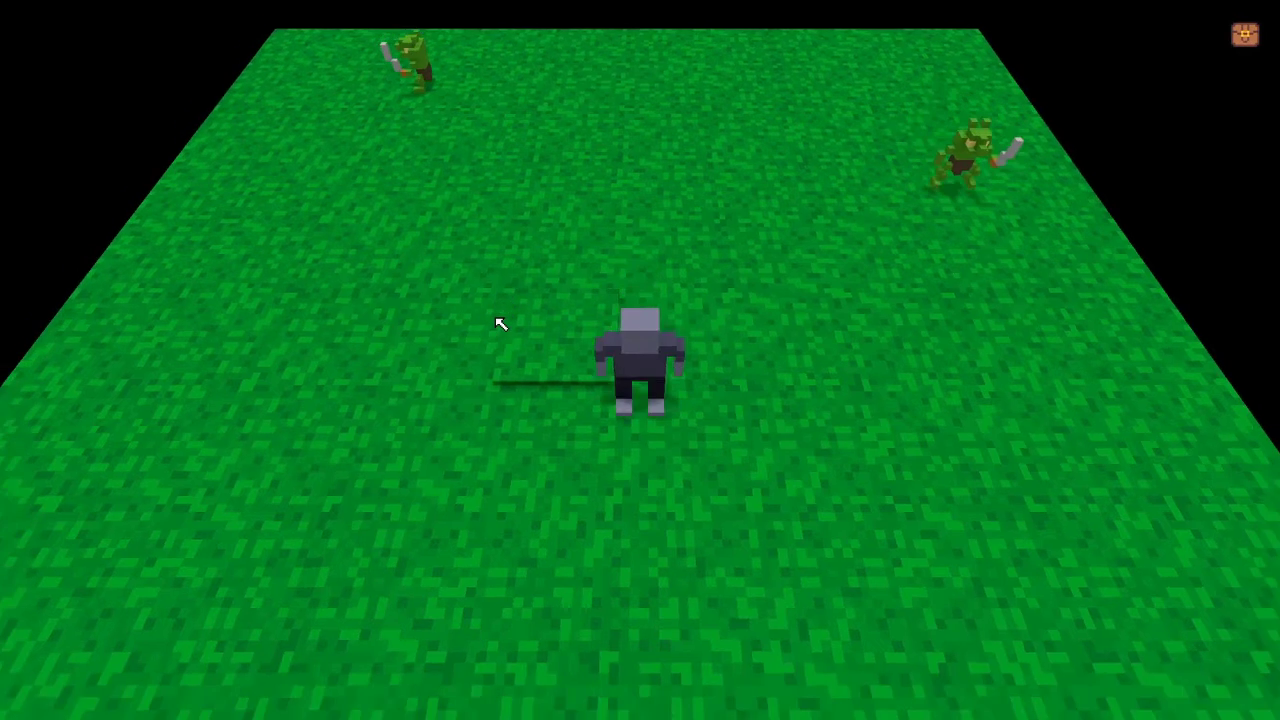
Step: Walk the character along the raised tile's south edge and around its west side to the northwest corner
{"action": "key", "text": "Left"}
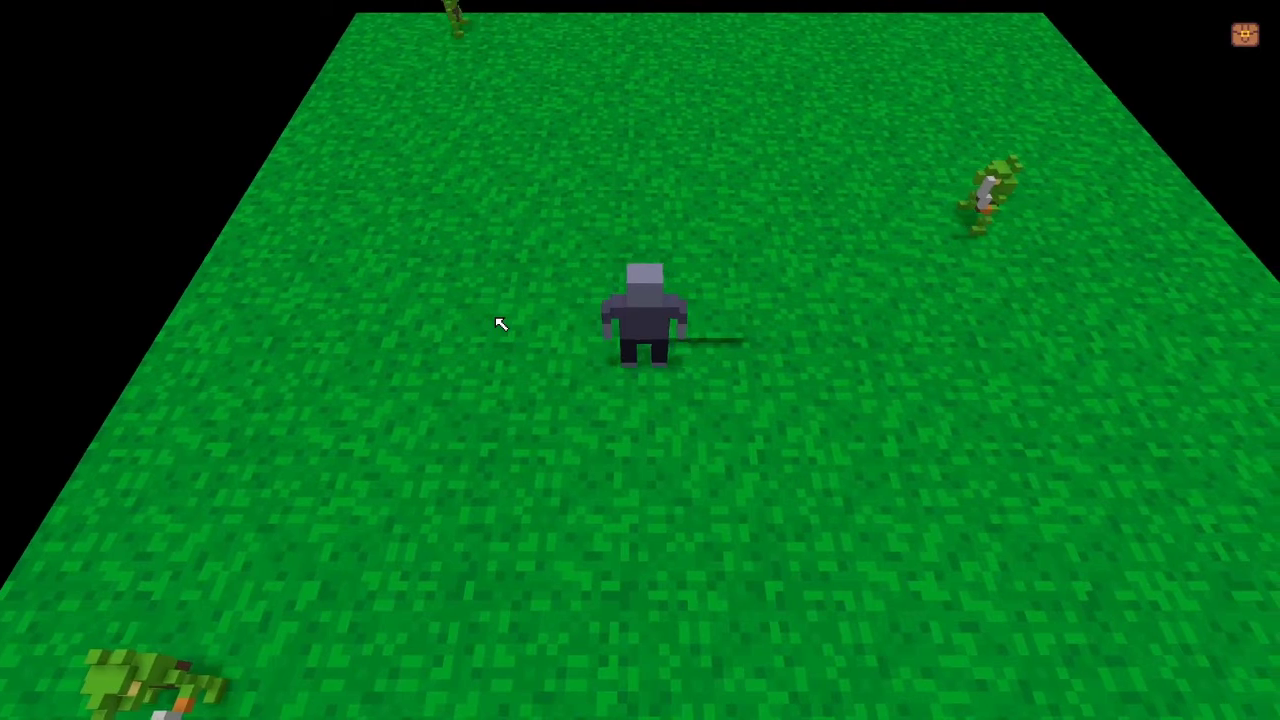
{"action": "key", "text": "s"}
{"action": "key", "text": "a"}
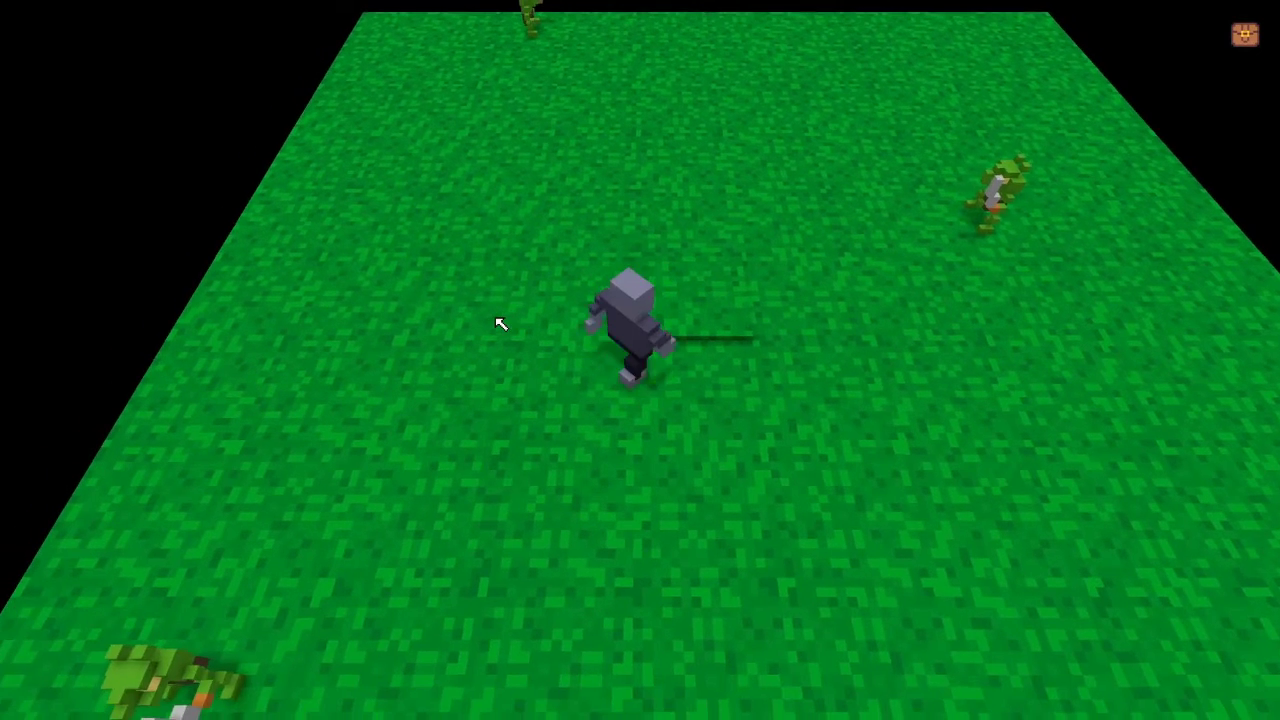
{"action": "key", "text": "s"}
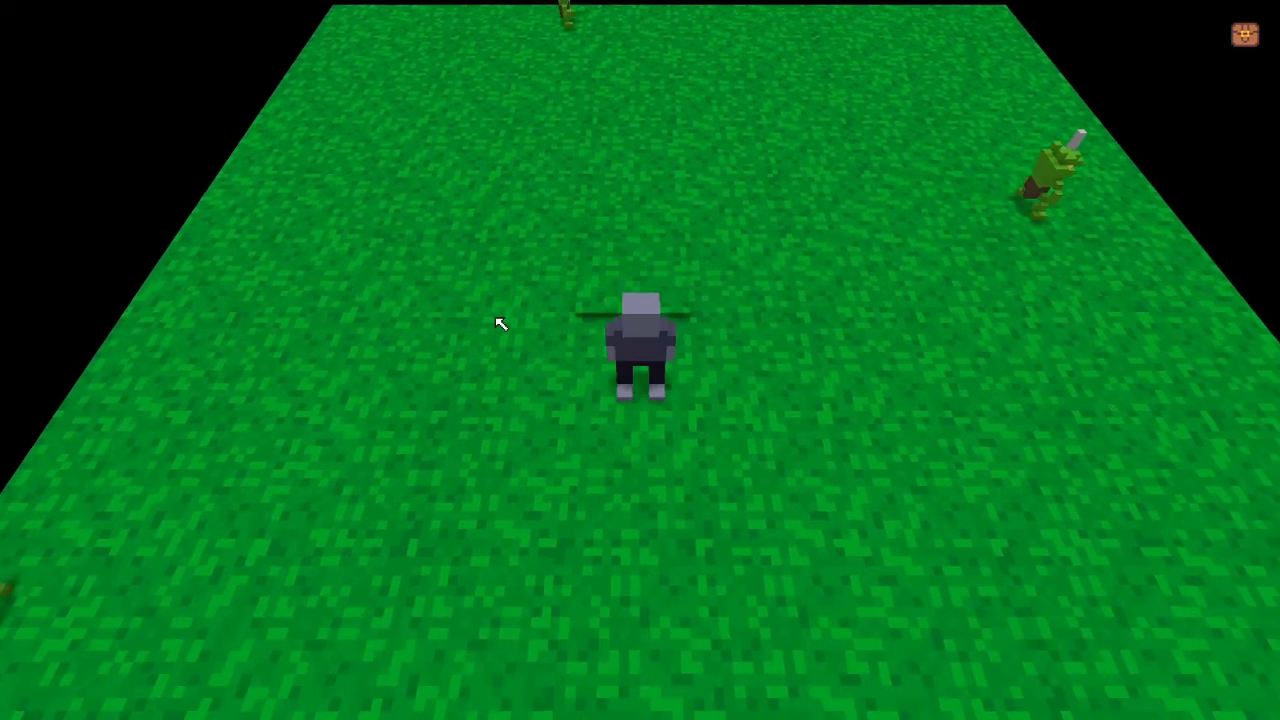
{"action": "key", "text": "a"}
{"action": "key", "text": "w"}
{"action": "key", "text": "w"}
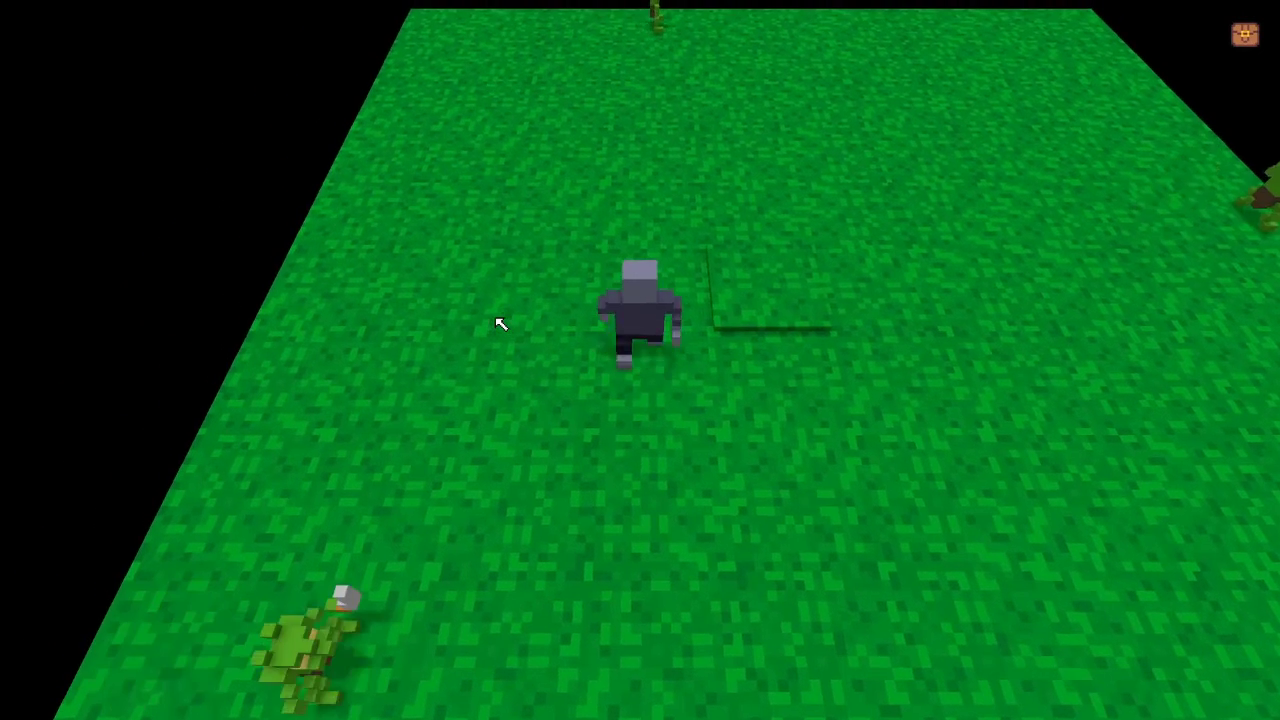
{"action": "key", "text": "d"}
{"action": "key", "text": "w"}
{"action": "key", "text": "d"}
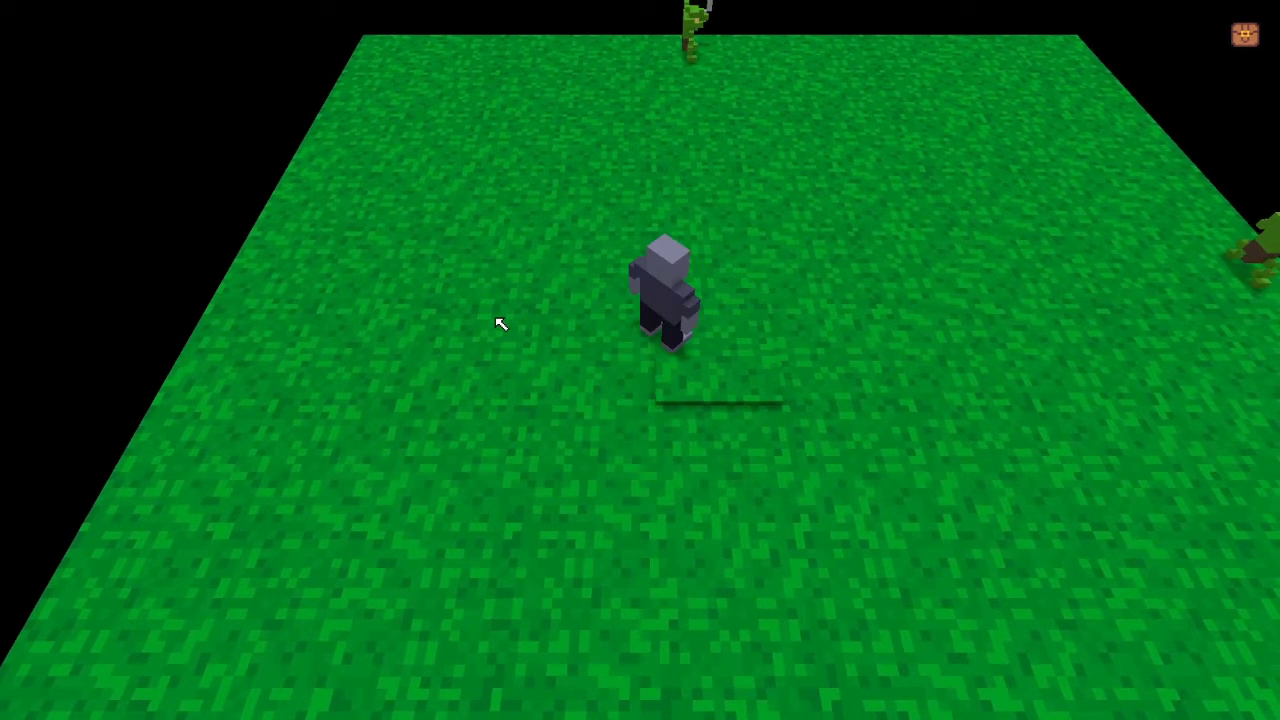
Step: Try repeatedly to walk the character onto the raised tile from its west edge, and end the play test
{"action": "key", "text": "s"}
{"action": "key", "text": "a"}
{"action": "key", "text": "w"}
{"action": "key", "text": "d"}
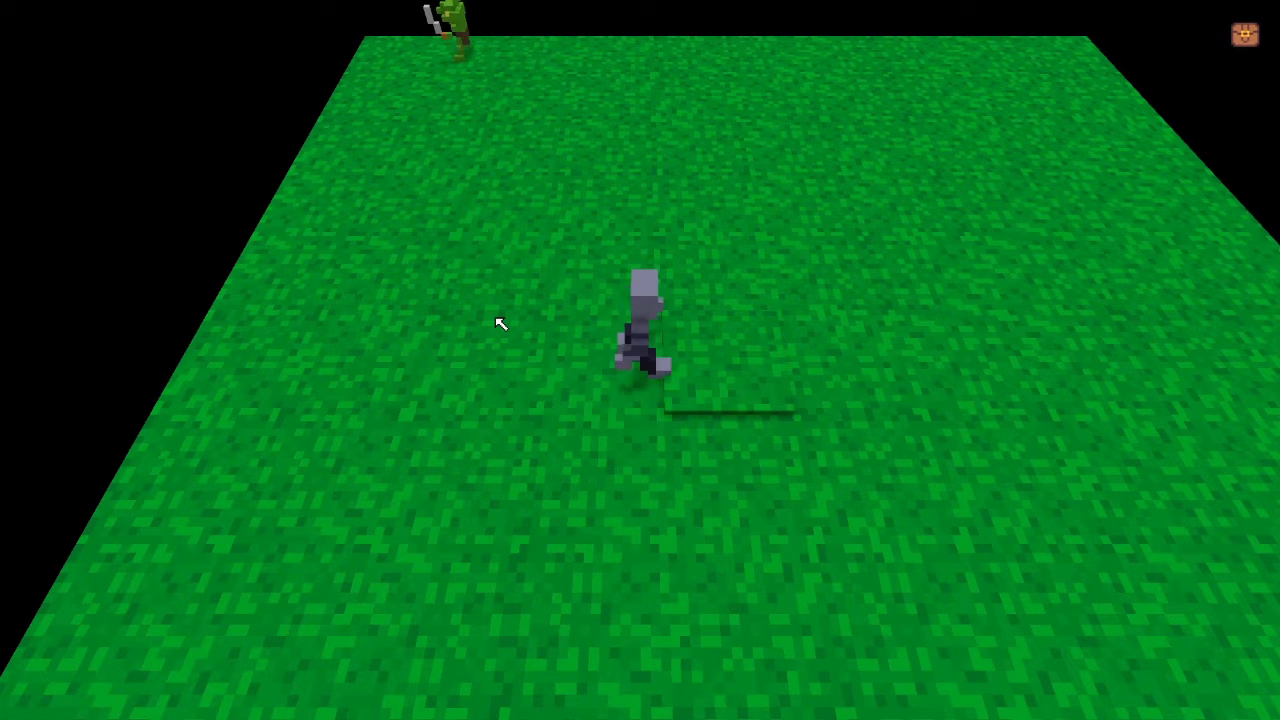
{"action": "key", "text": "a"}
{"action": "key", "text": "d"}
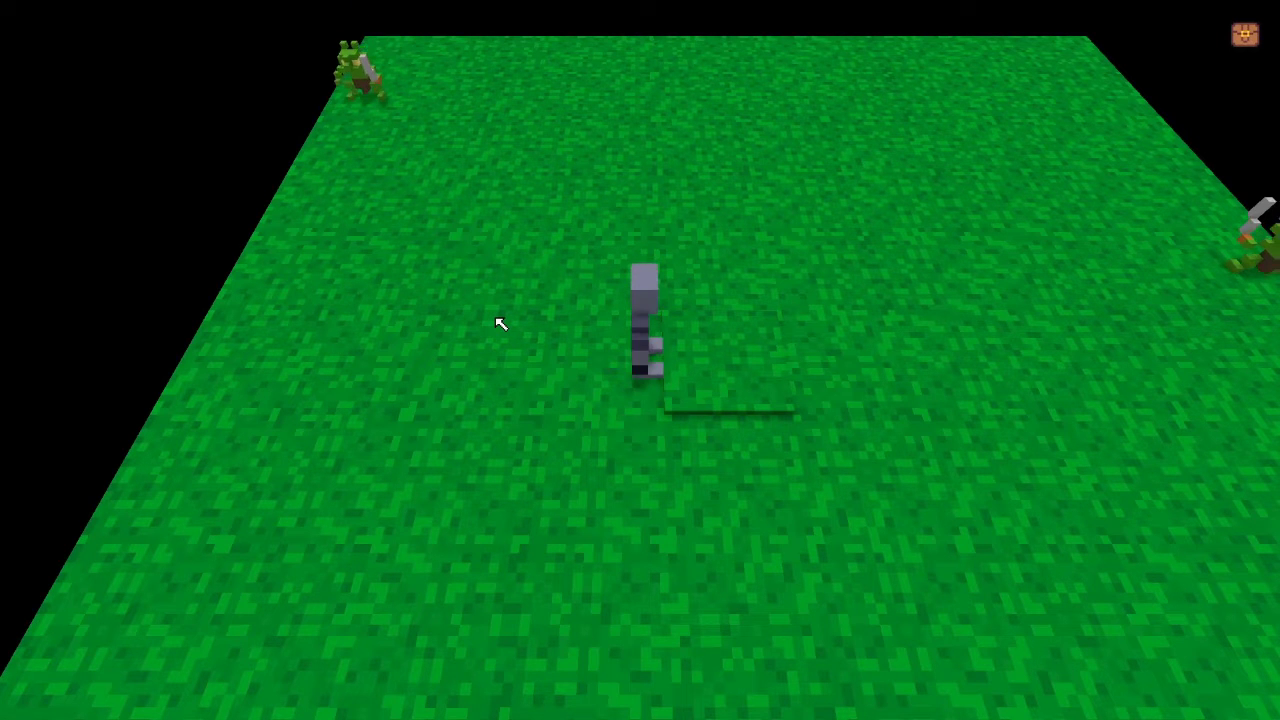
{"action": "key", "text": "a"}
{"action": "key", "text": "d"}
{"action": "key", "text": "Escape"}
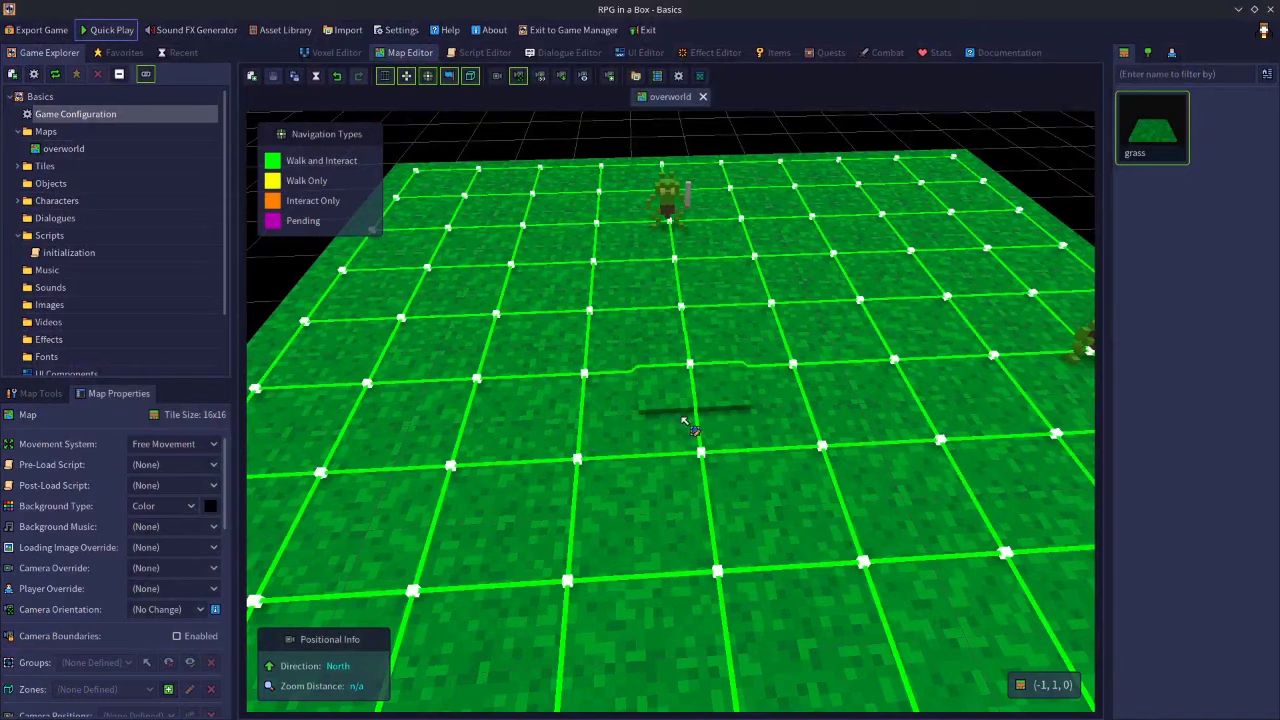
Step: Enable Jumping in the game configuration's gameplay physics settings and apply the change
{"action": "double_click", "coordinate": [100, 121]}
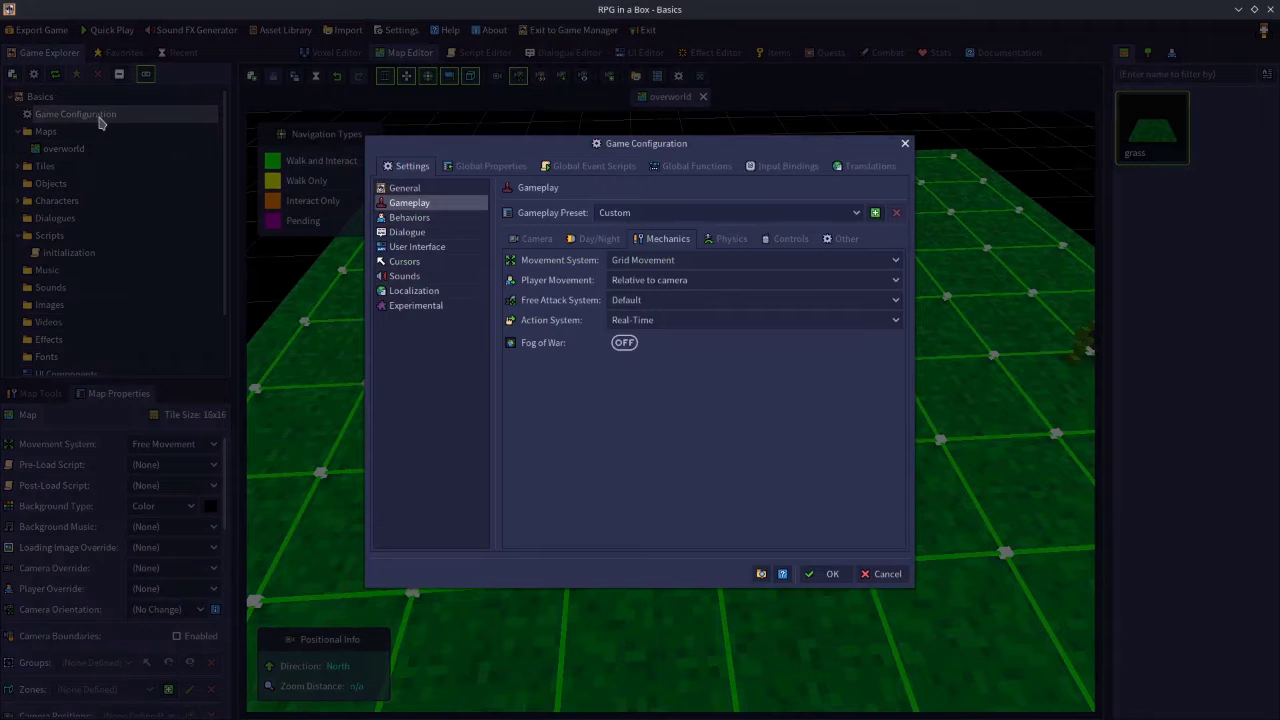
{"action": "left_click", "coordinate": [733, 243]}
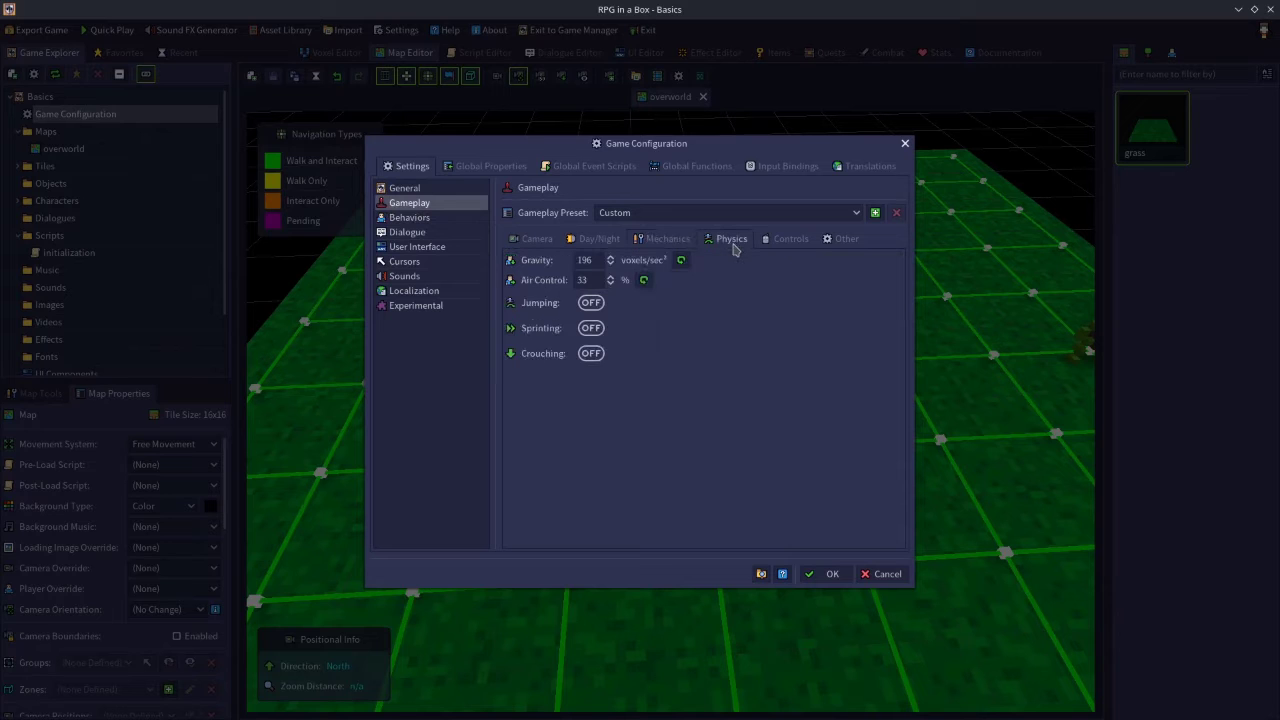
{"action": "left_click", "coordinate": [592, 303]}
{"action": "left_click", "coordinate": [822, 573]}
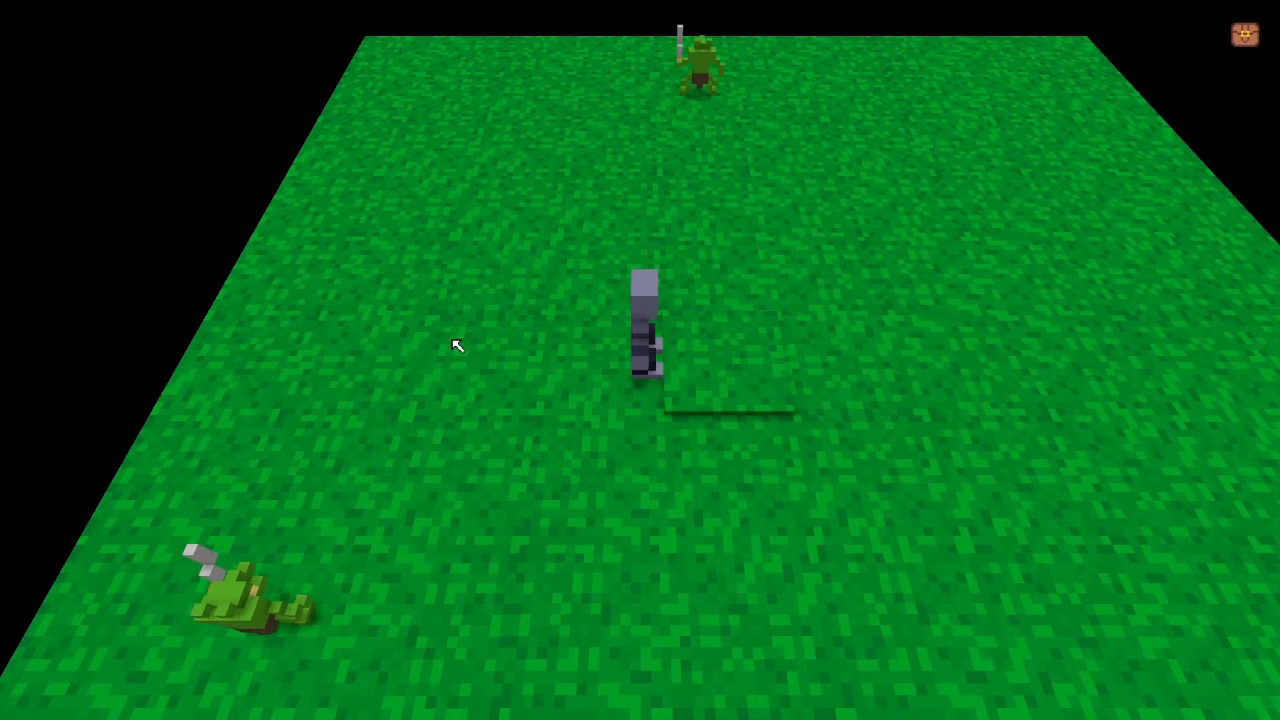
Step: In a new play test, jump the character onto the raised tile from the west and walk it off again
{"action": "key", "text": "space"}
{"action": "key", "text": "d"}
{"action": "key", "text": "a"}
{"action": "key", "text": "d"}
{"action": "key", "text": "a"}
{"action": "key", "text": "d"}
{"action": "key", "text": "a"}
{"action": "key", "text": "space"}
{"action": "key", "text": "d"}
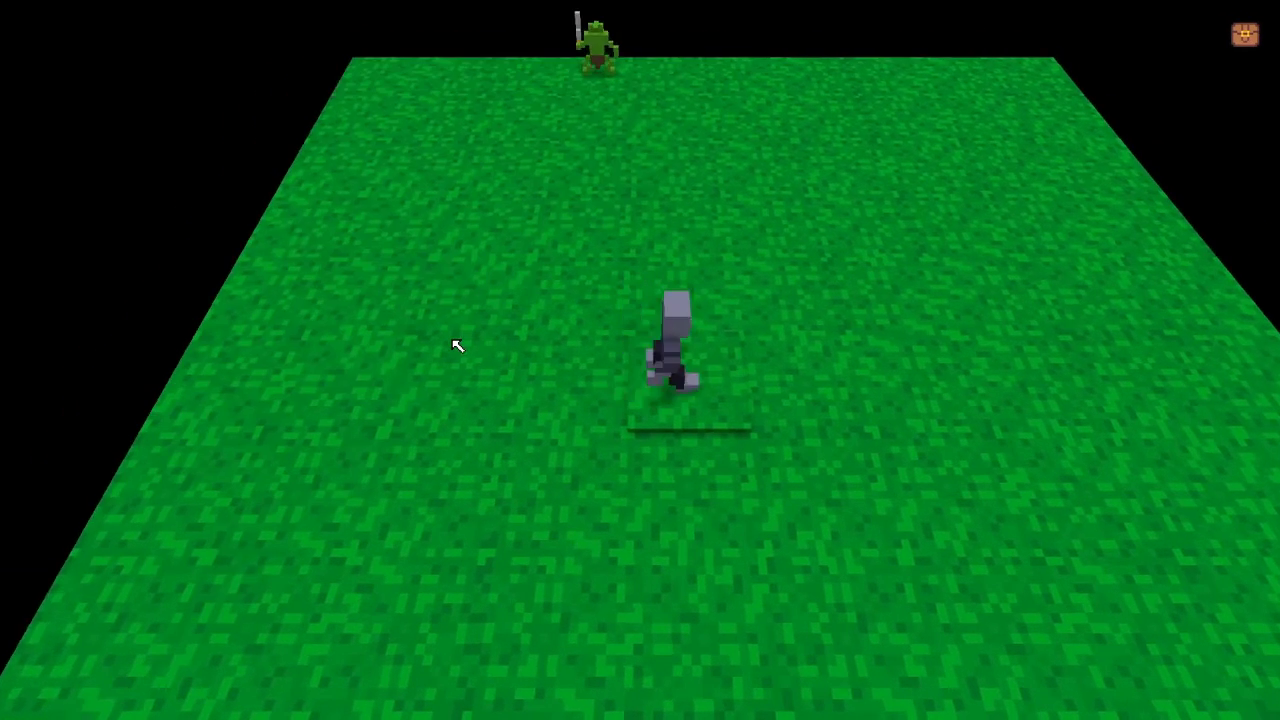
{"action": "key", "text": "a"}
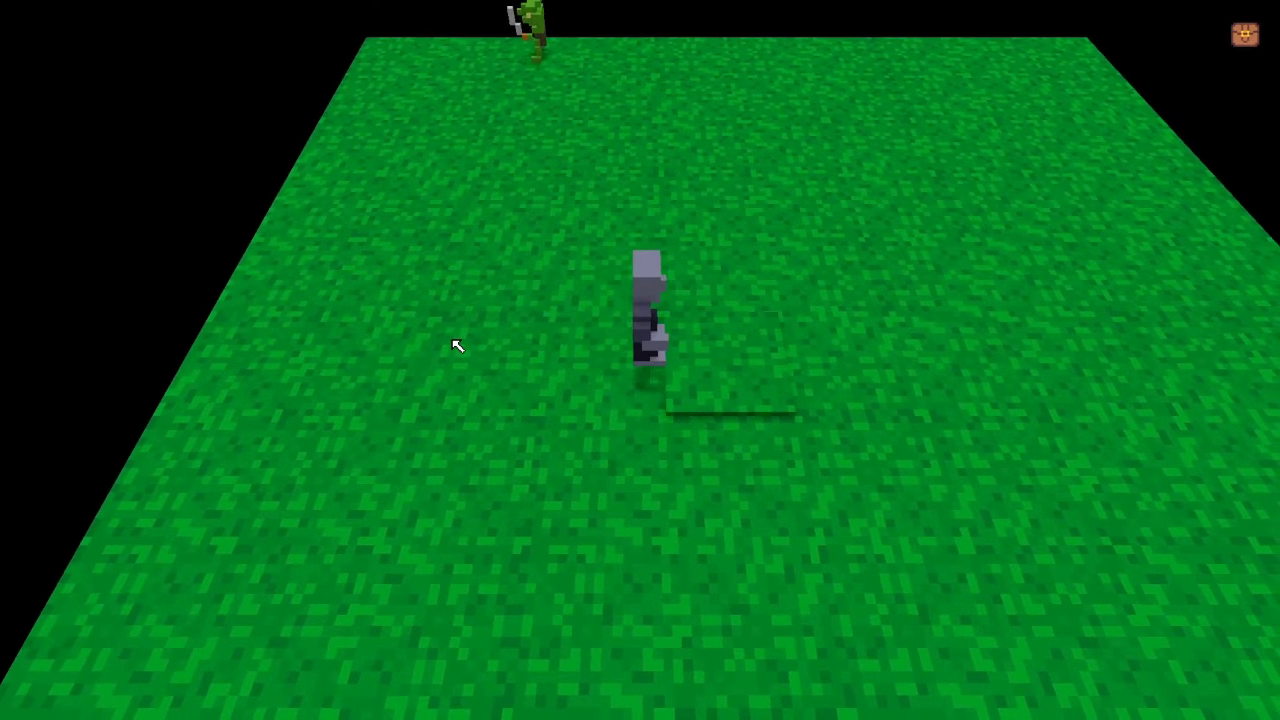
{"action": "key", "text": "d"}
{"action": "key", "text": "a"}
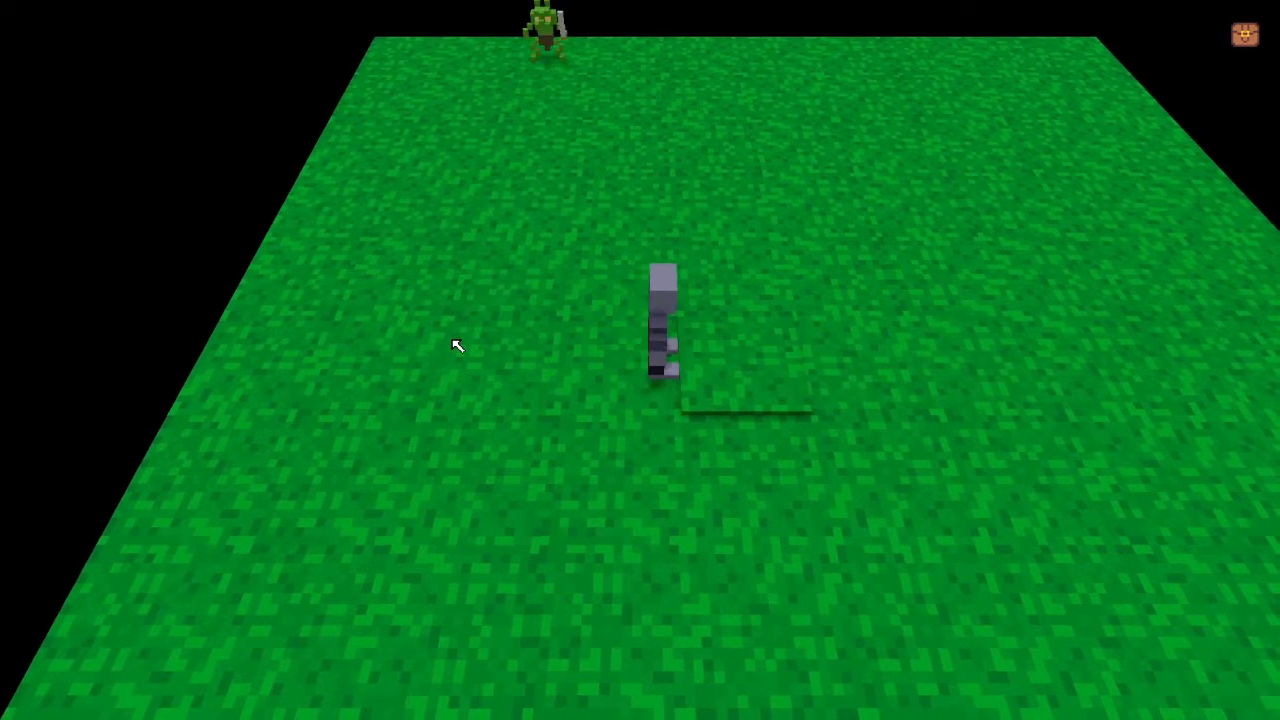
Step: Walk the character off the raised tile's west side and jump it back on again, repeating the test
{"action": "key", "text": "a"}
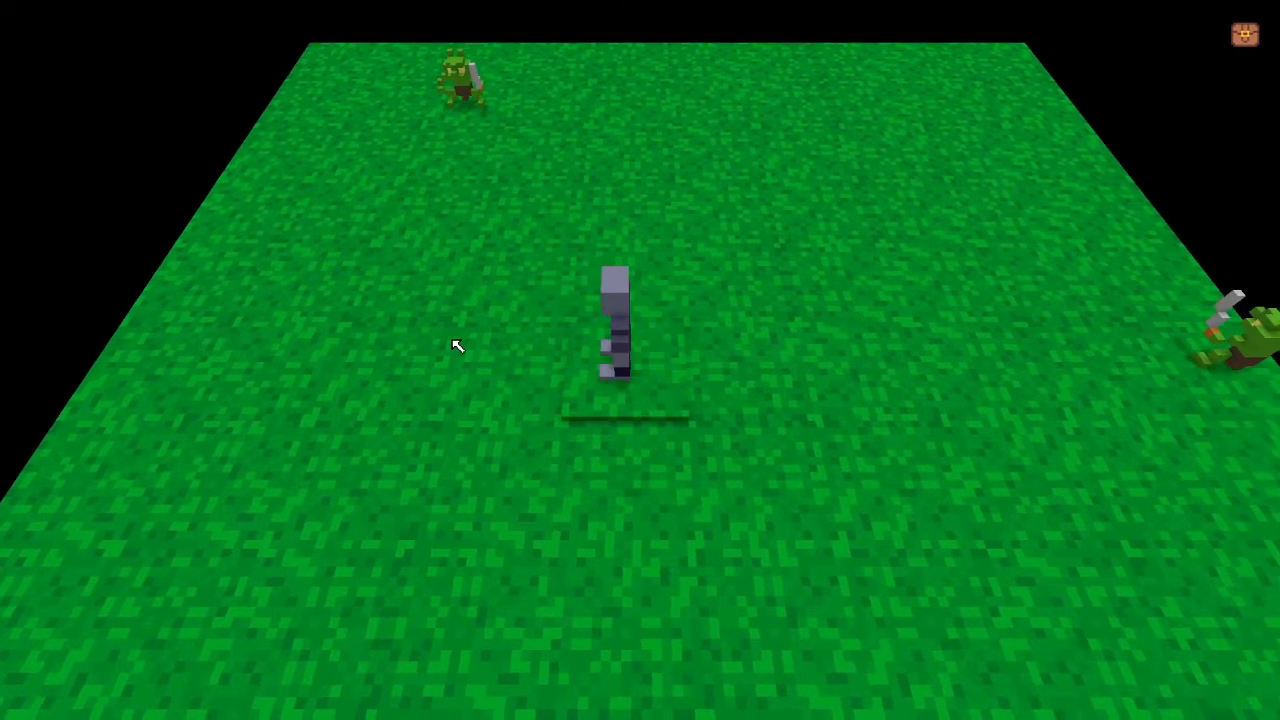
{"action": "key", "text": "d"}
{"action": "key", "text": "space"}
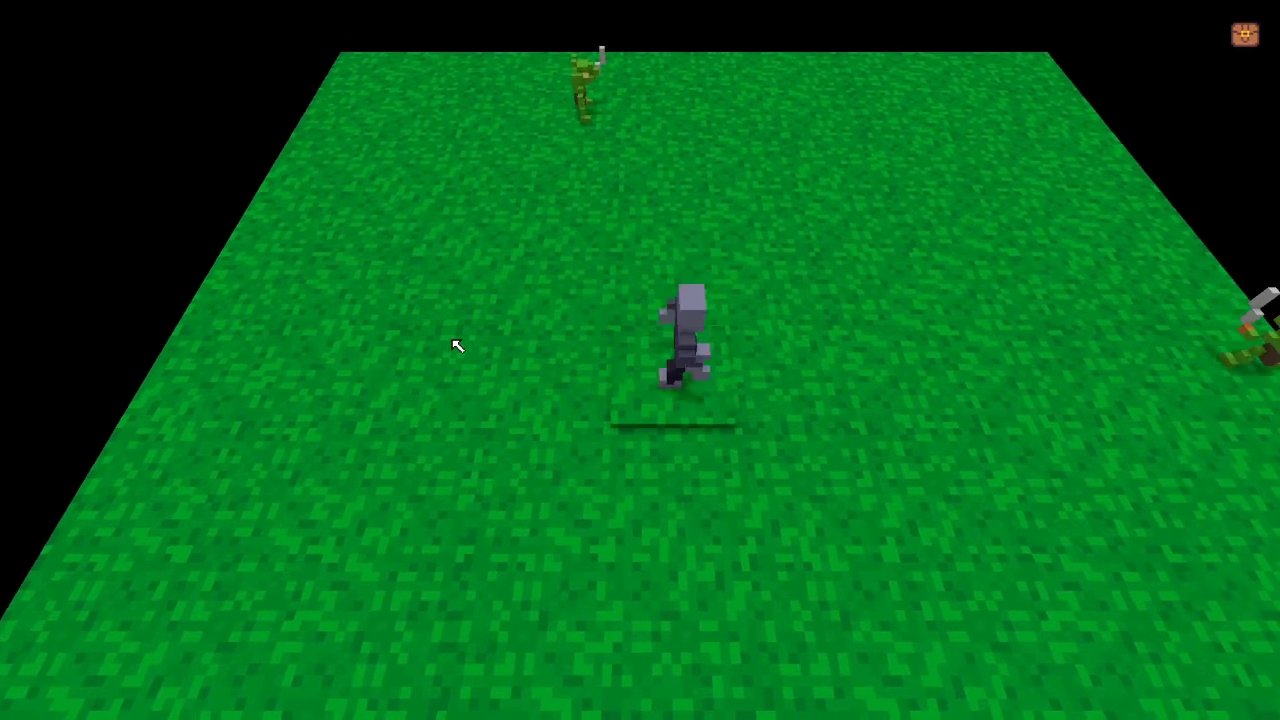
{"action": "key", "text": "a"}
{"action": "key", "text": "d"}
{"action": "key", "text": "space"}
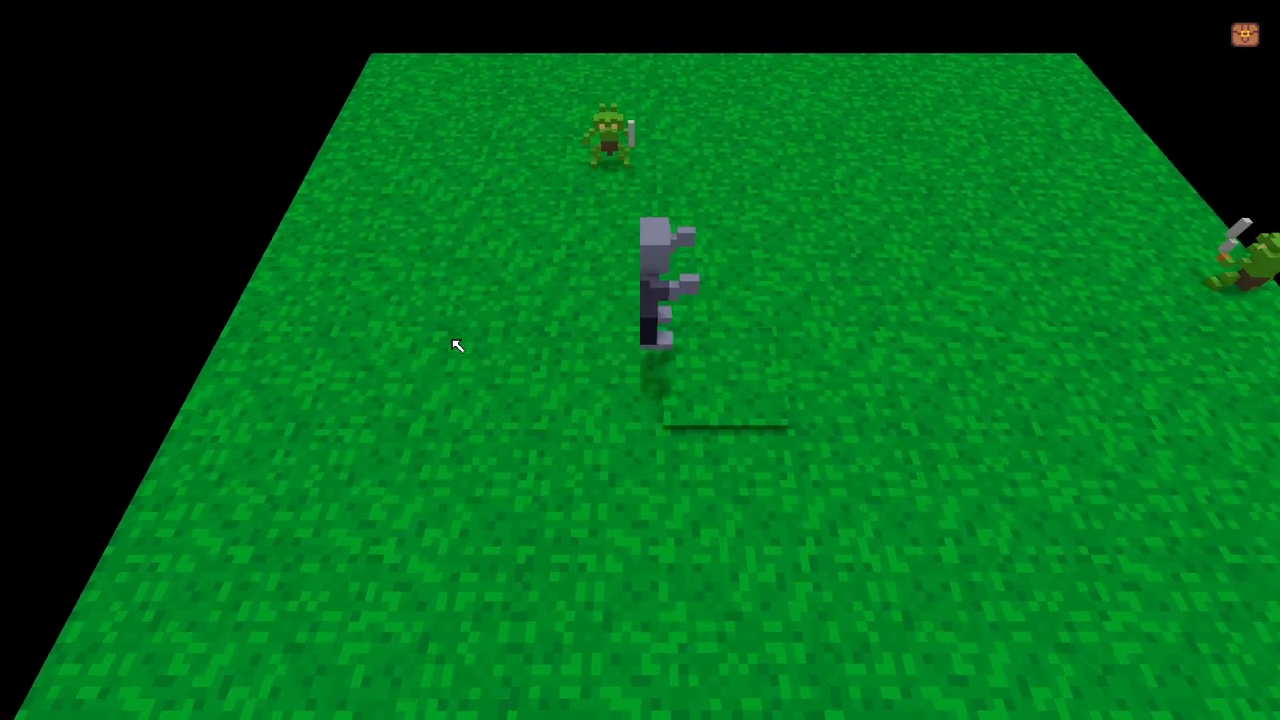
{"action": "key", "text": "a"}
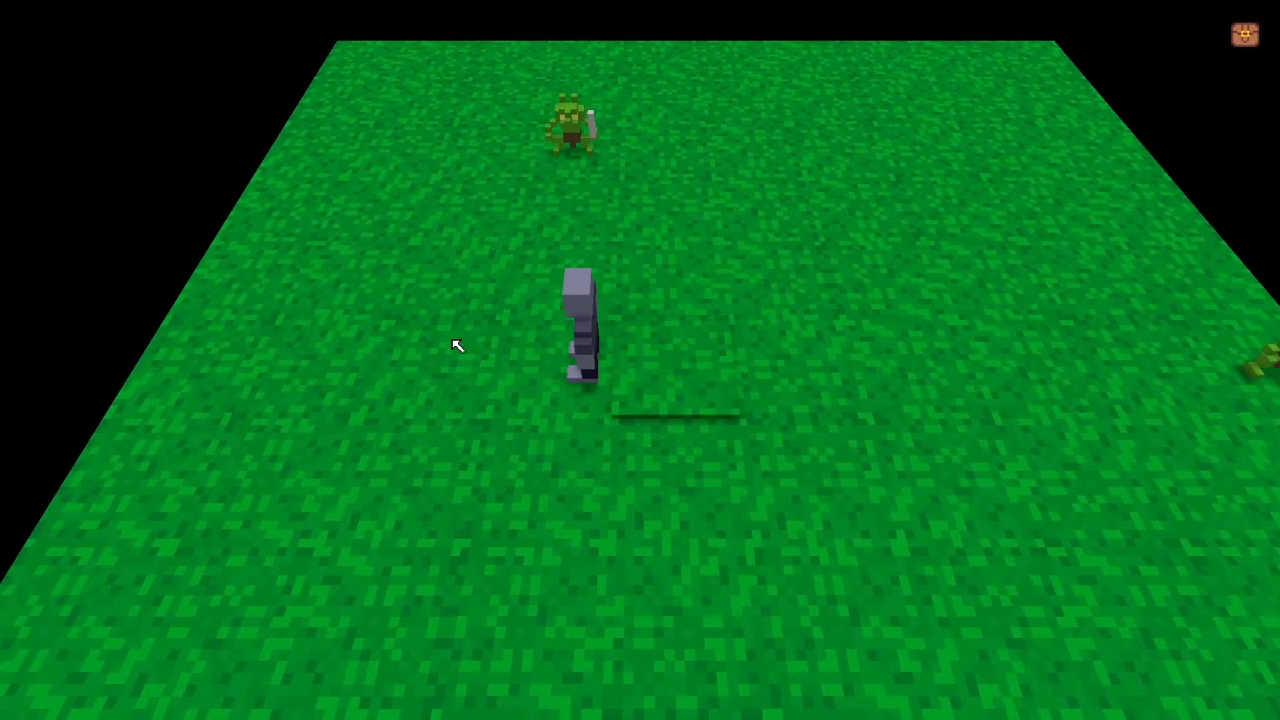
{"action": "key", "text": "d"}
{"action": "key", "text": "a"}
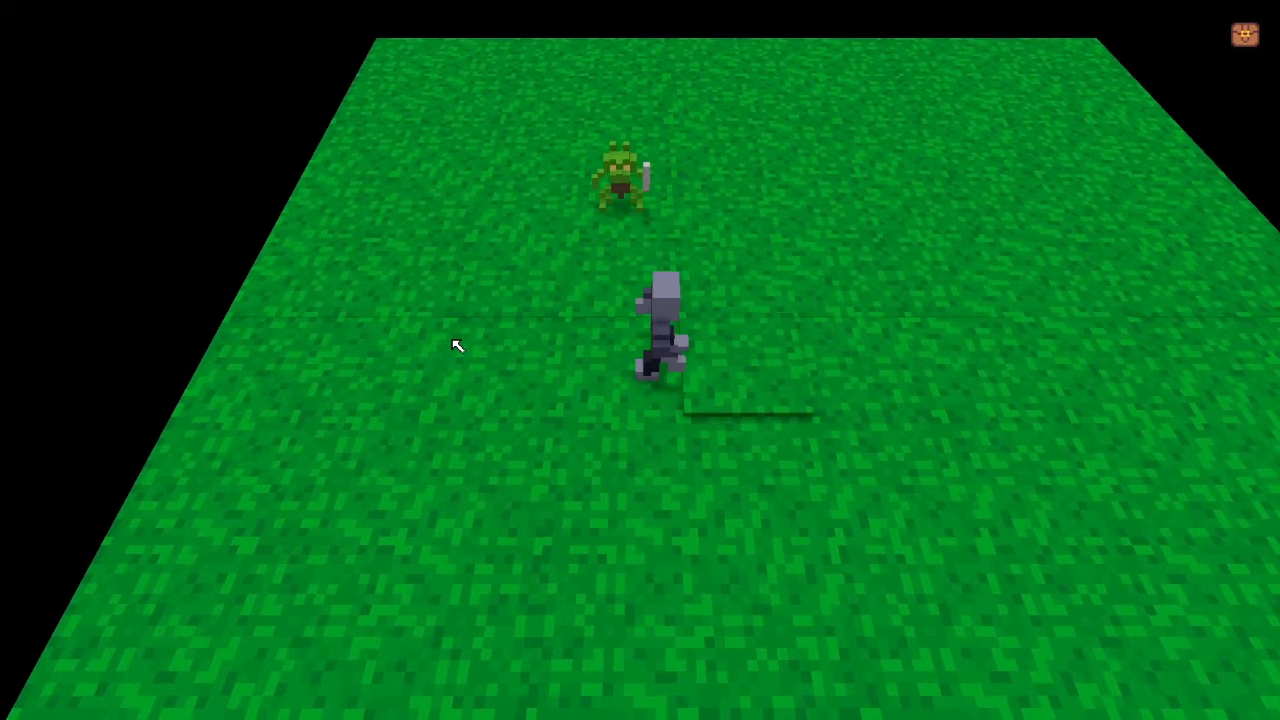
{"action": "key", "text": "d"}
{"action": "key", "text": "space"}
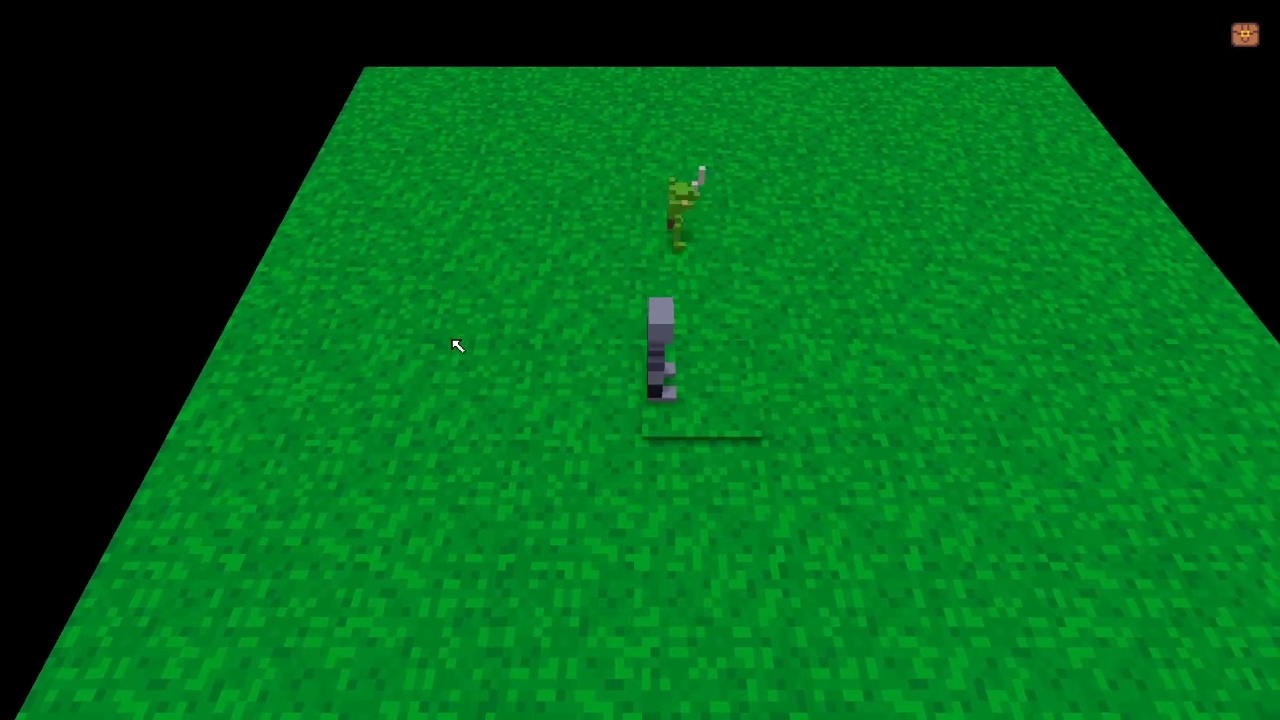
Step: Test the tile's west edge once more by jumping and by walking into it, and end the play test
{"action": "key", "text": "d"}
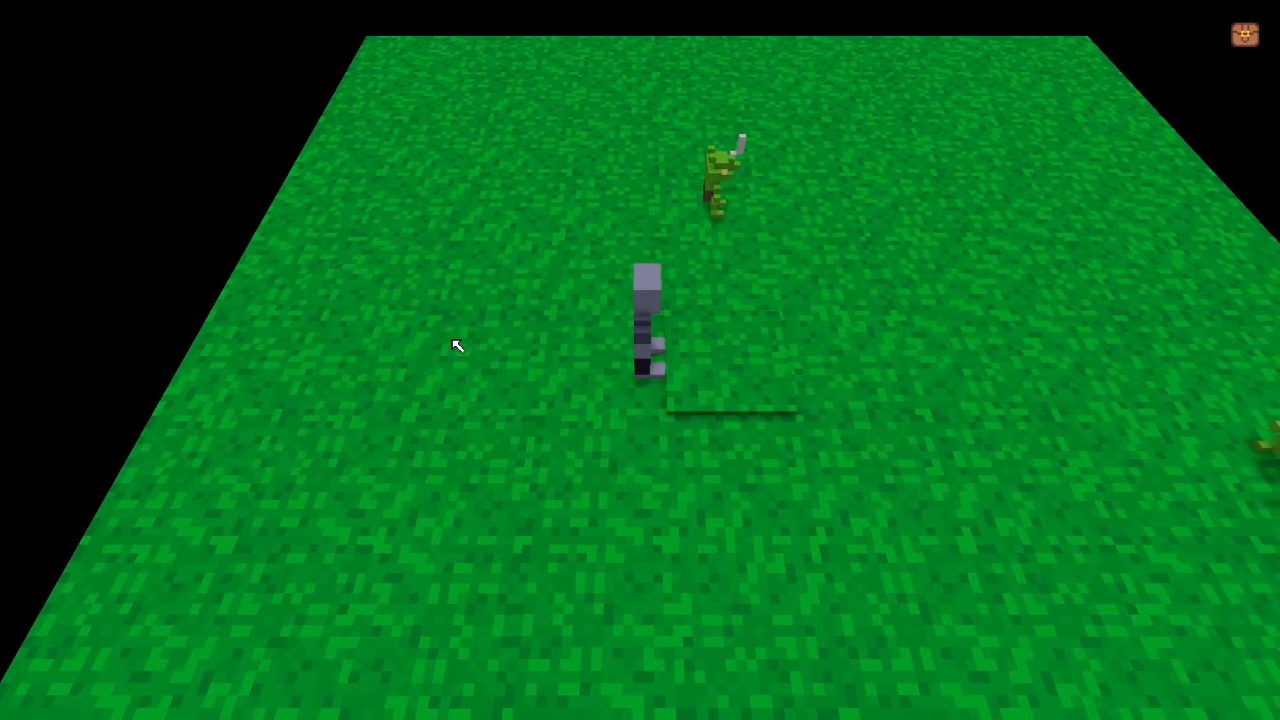
{"action": "key", "text": "space"}
{"action": "key", "text": "d"}
{"action": "key", "text": "a"}
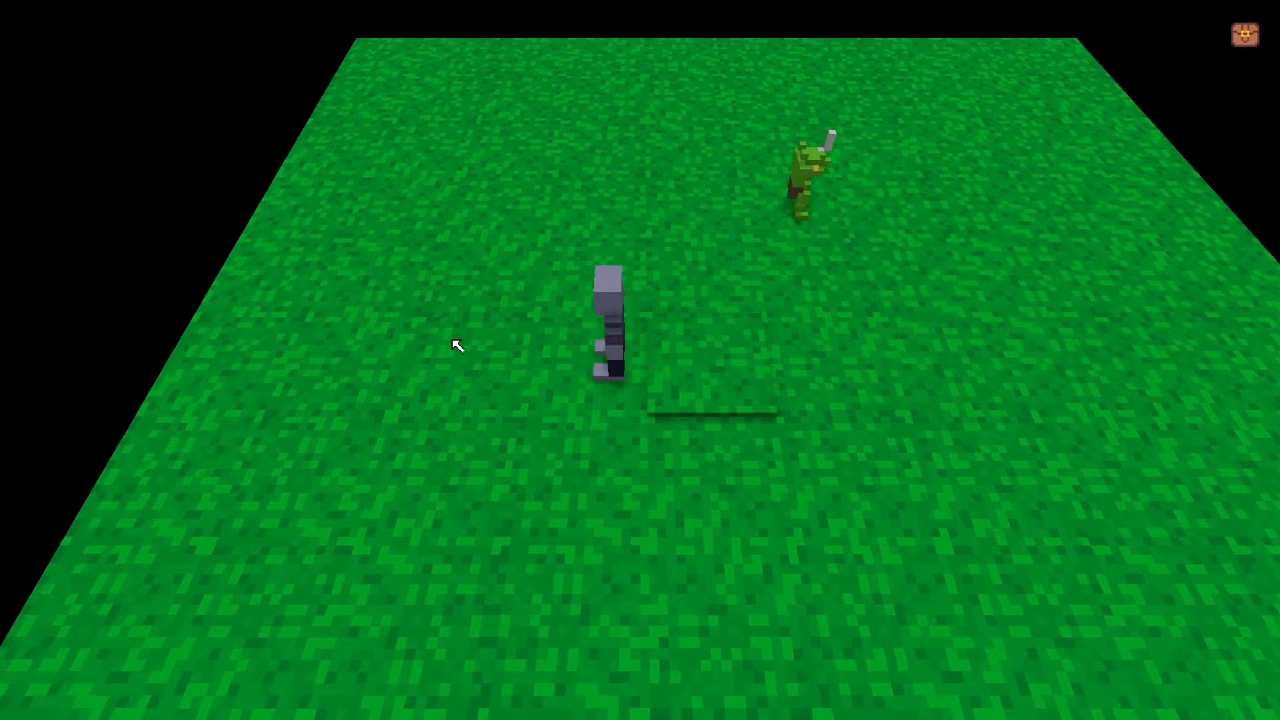
{"action": "key", "text": "d"}
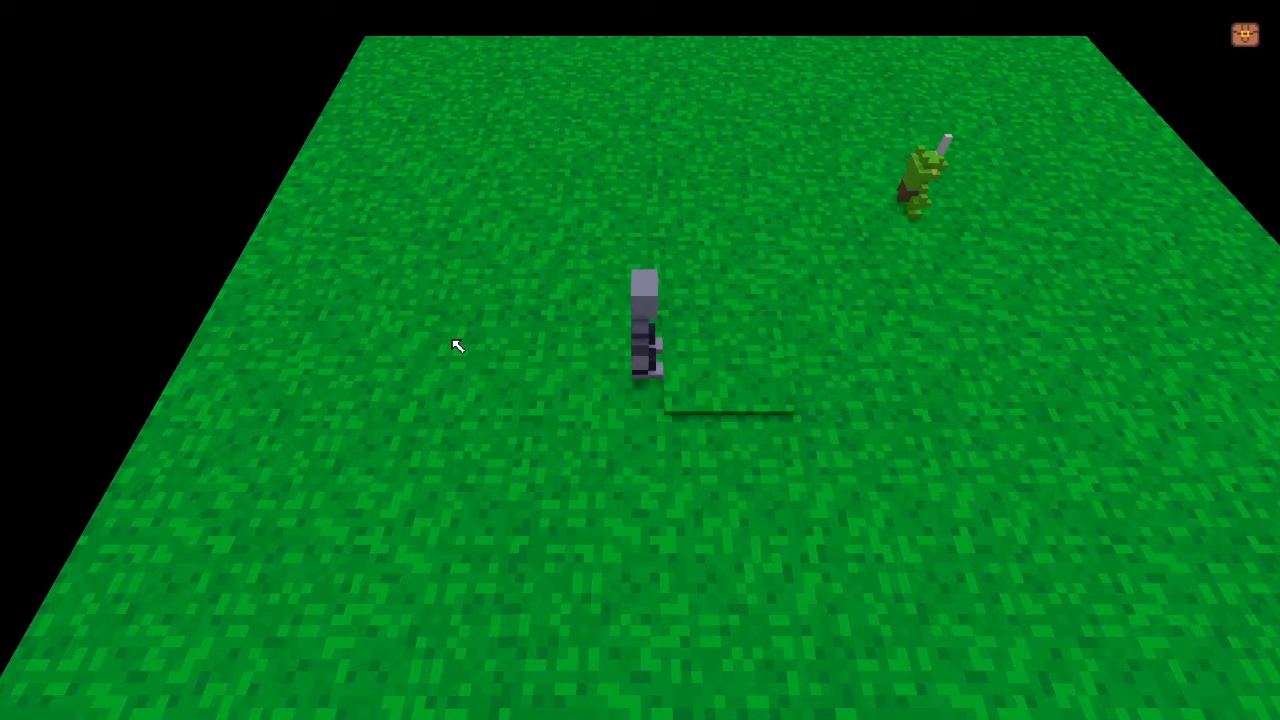
{"action": "key", "text": "a"}
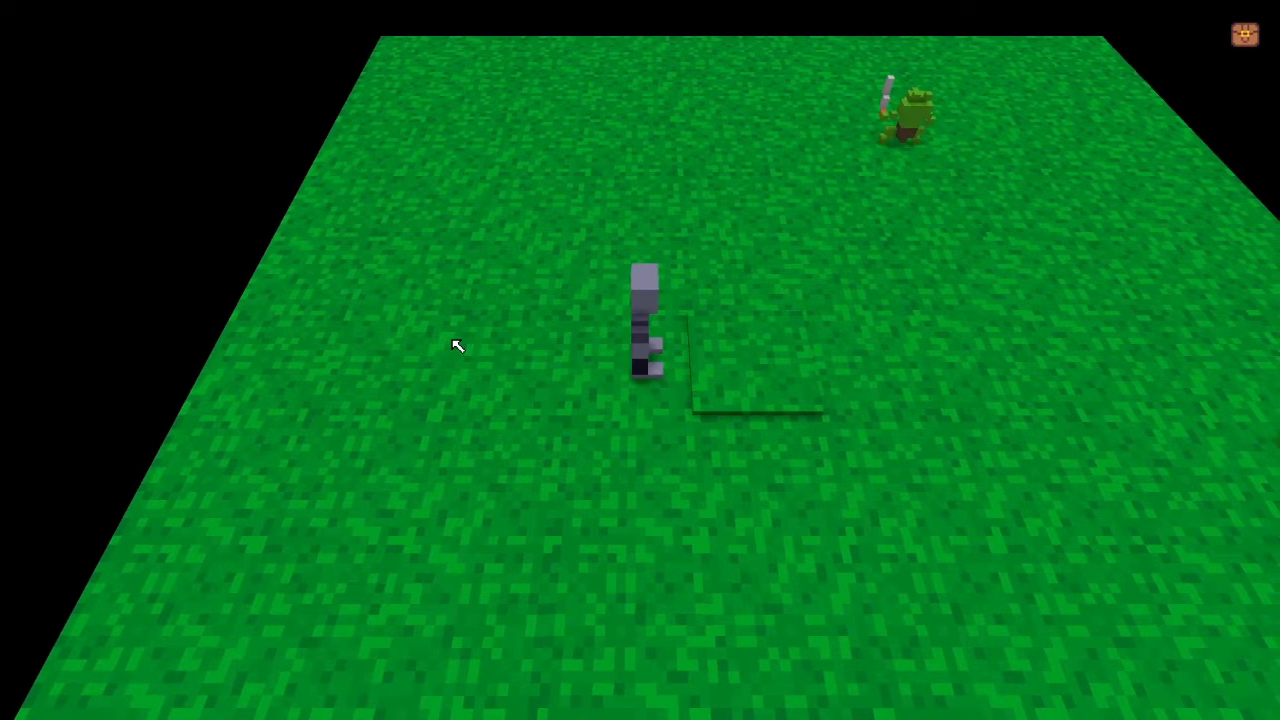
{"action": "key", "text": "alt+F4"}
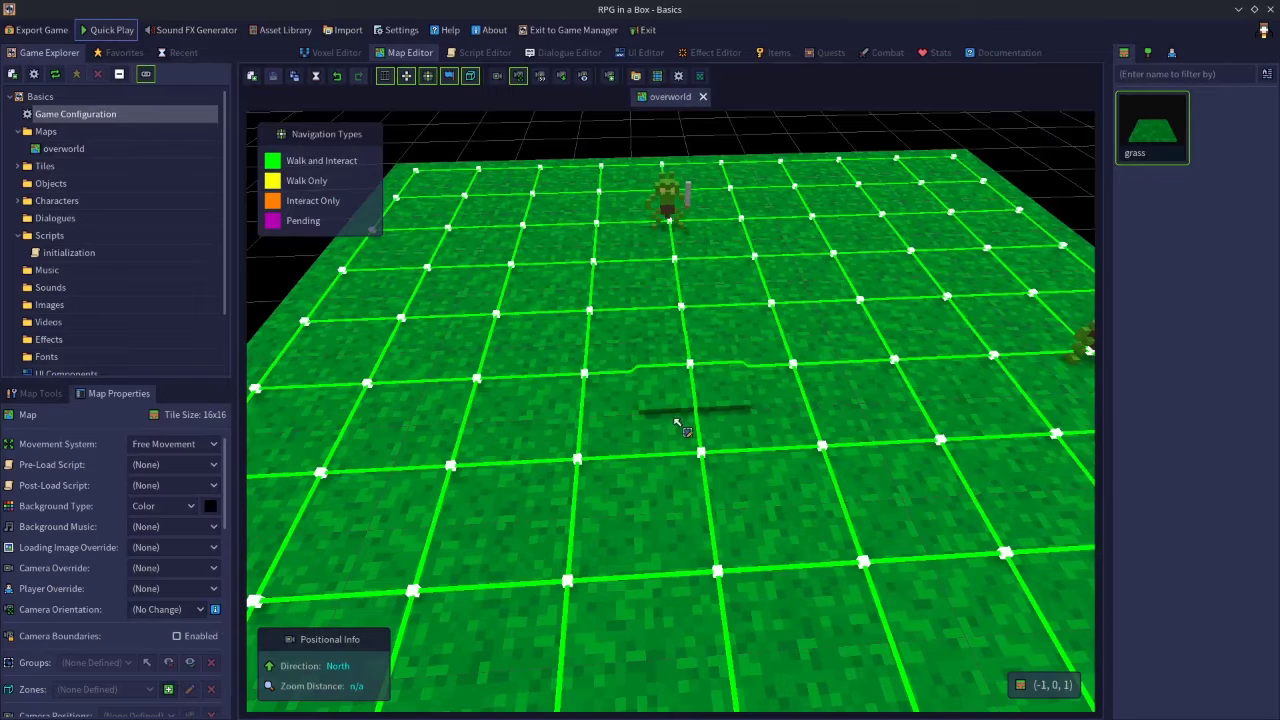
Step: Open the grass tile in the voxel editor and set its Collision Override to Custom
{"action": "double_click", "coordinate": [1152, 138]}
{"action": "middle_click_drag", "start_coordinate": [845, 378], "coordinate": [810, 418]}
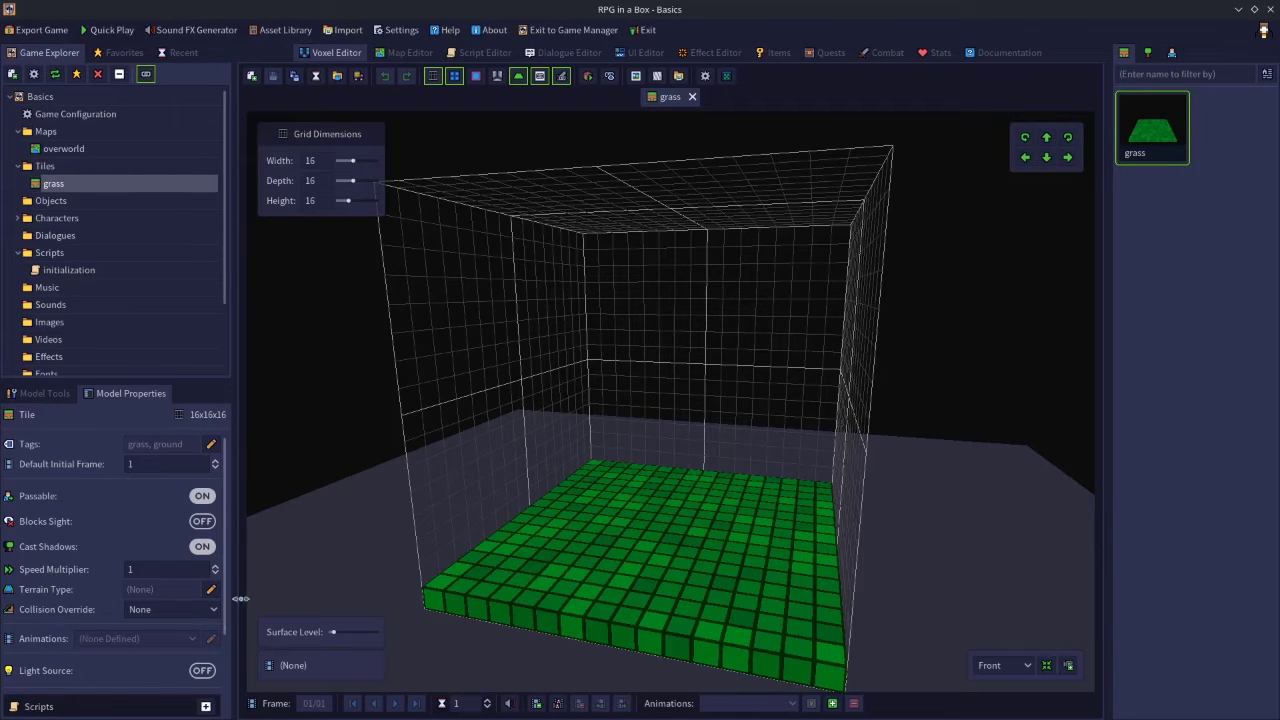
{"action": "scroll", "coordinate": [228, 508], "scroll_direction": "down", "scroll_amount": 2}
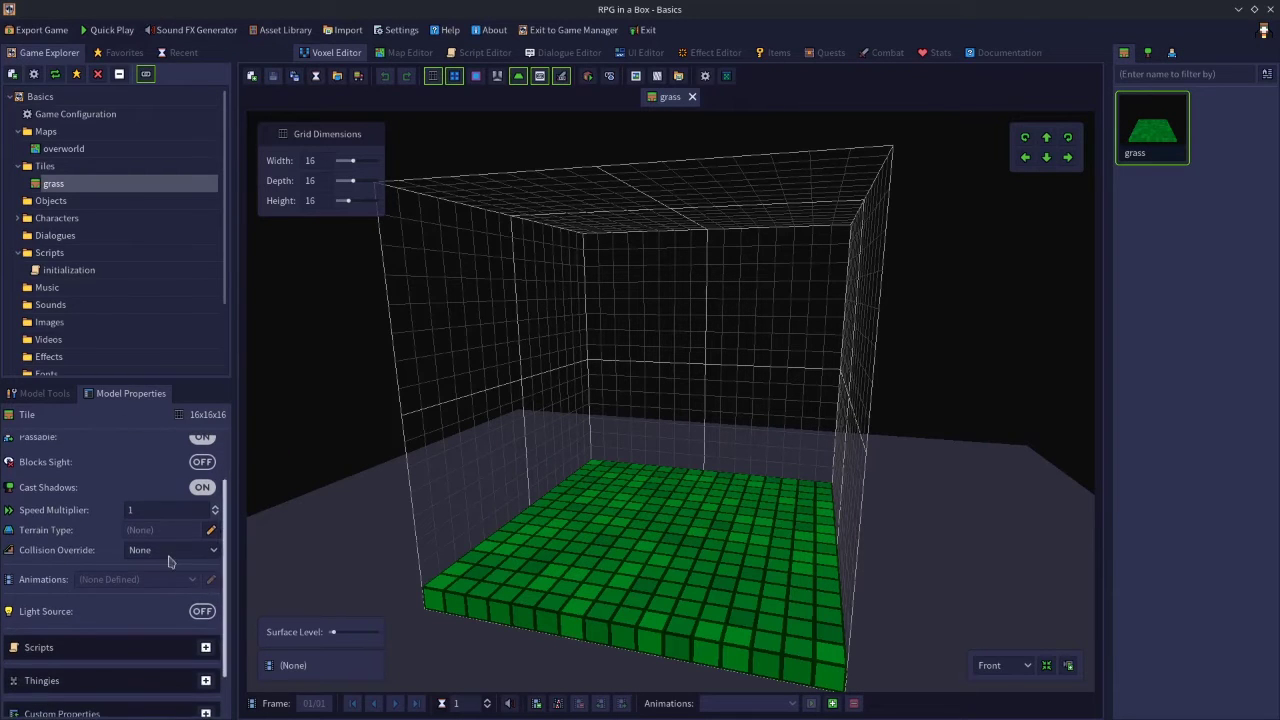
{"action": "left_click", "coordinate": [152, 553]}
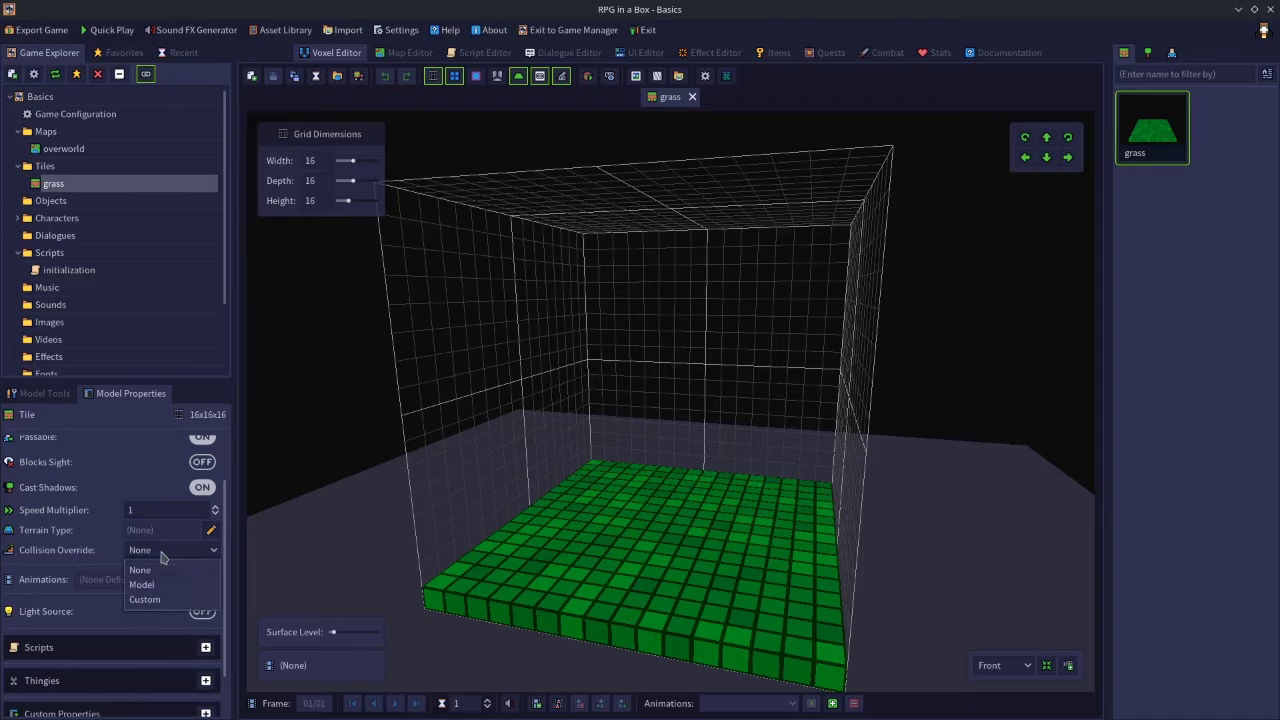
{"action": "left_click", "coordinate": [145, 600]}
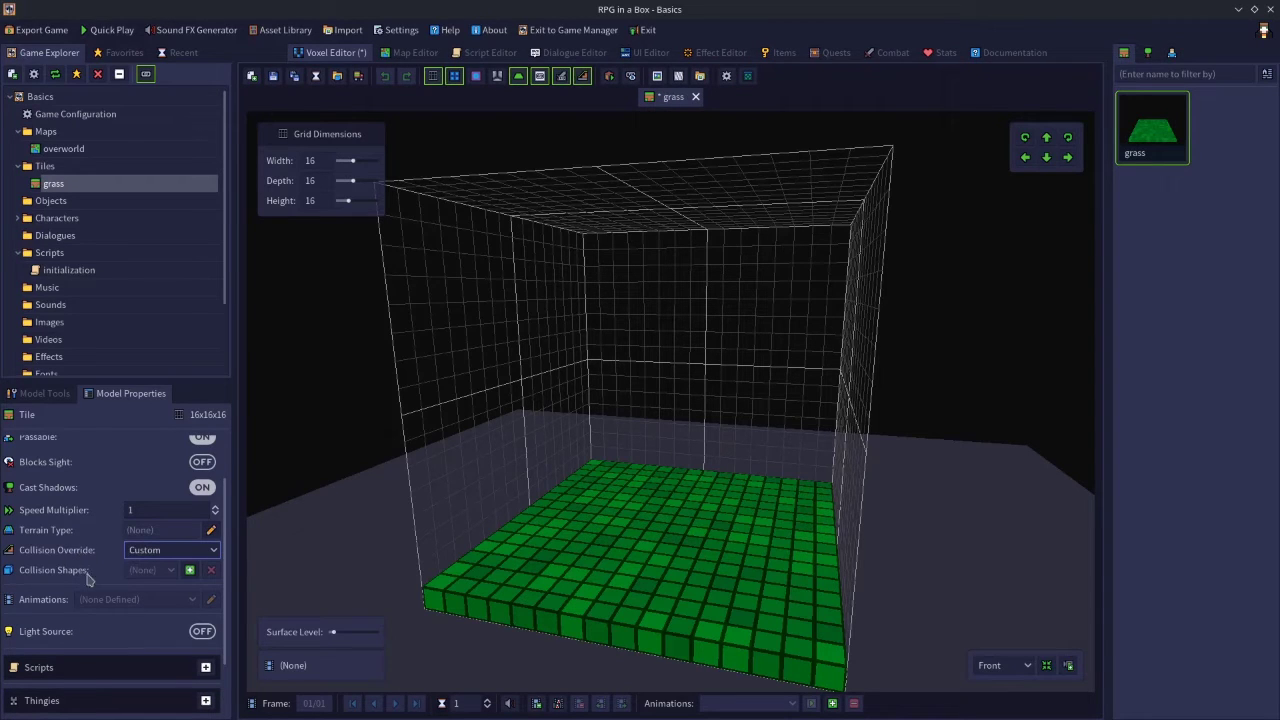
Step: Add a Prism collision shape to the grass tile and set its Z size to 1
{"action": "left_click", "coordinate": [189, 570]}
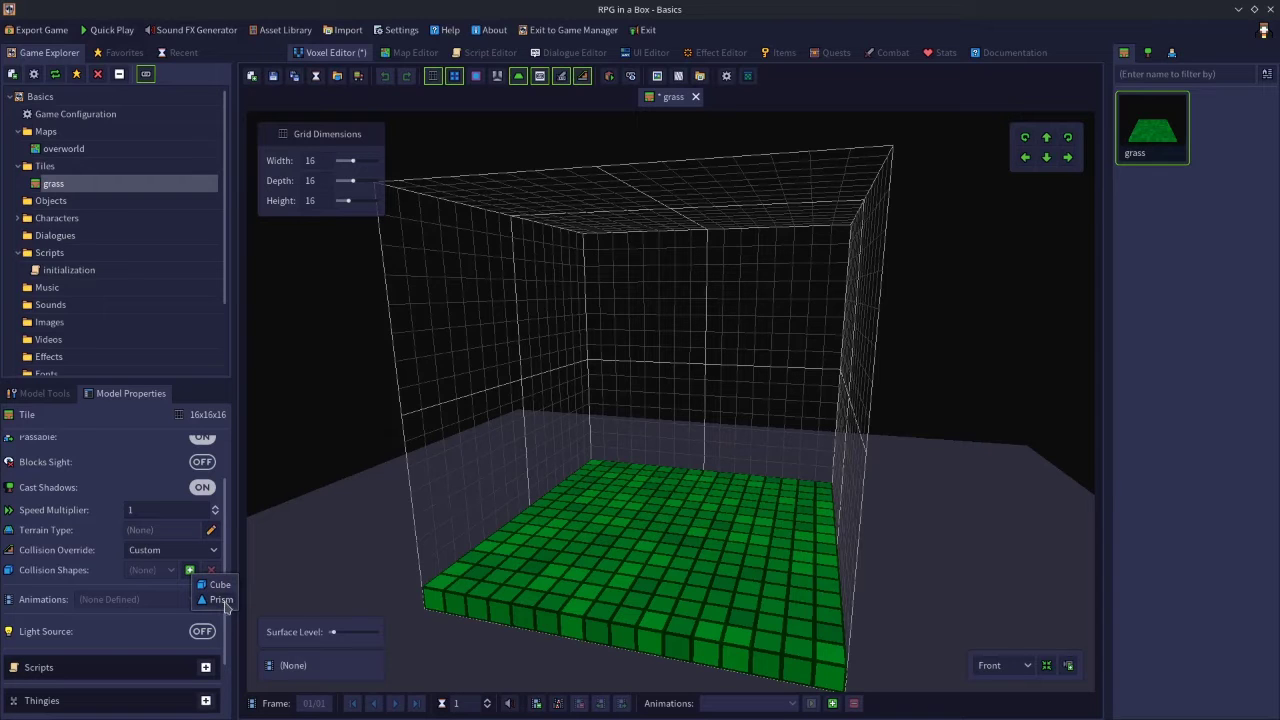
{"action": "left_click", "coordinate": [220, 599]}
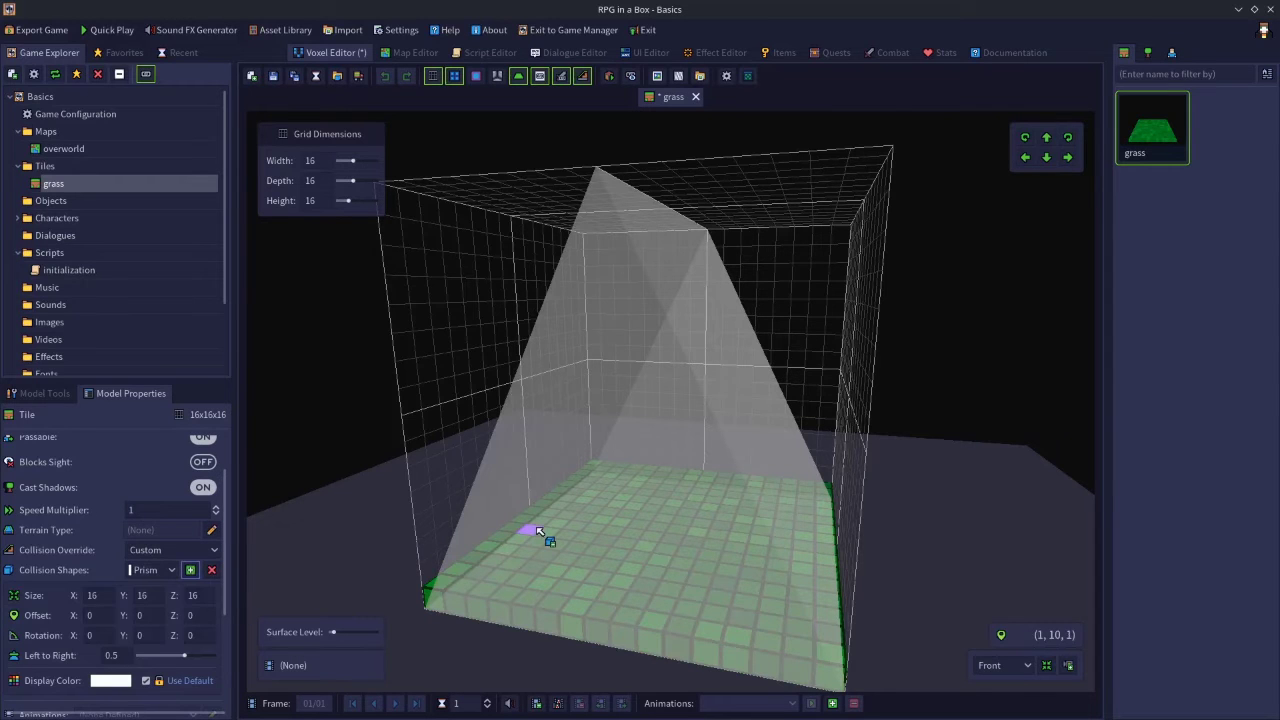
{"action": "middle_click_drag", "start_coordinate": [602, 511], "coordinate": [645, 517]}
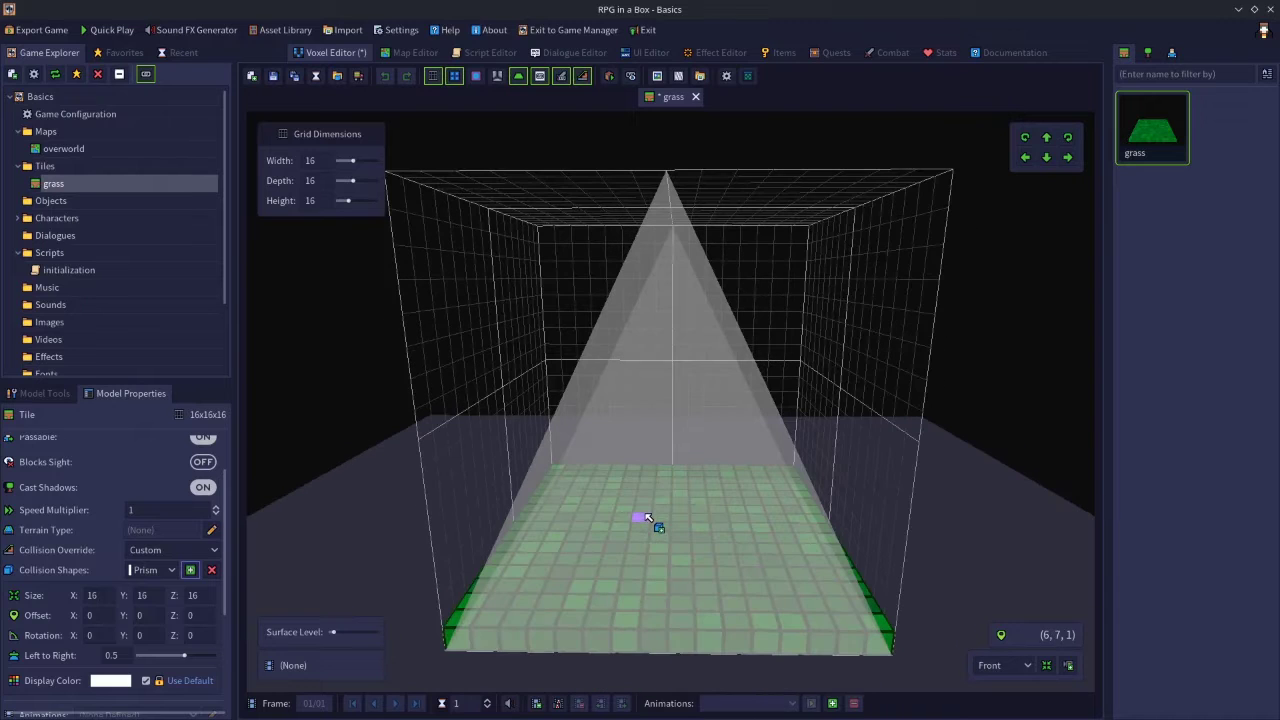
{"action": "left_click", "coordinate": [205, 595]}
{"action": "type", "text": "1"}
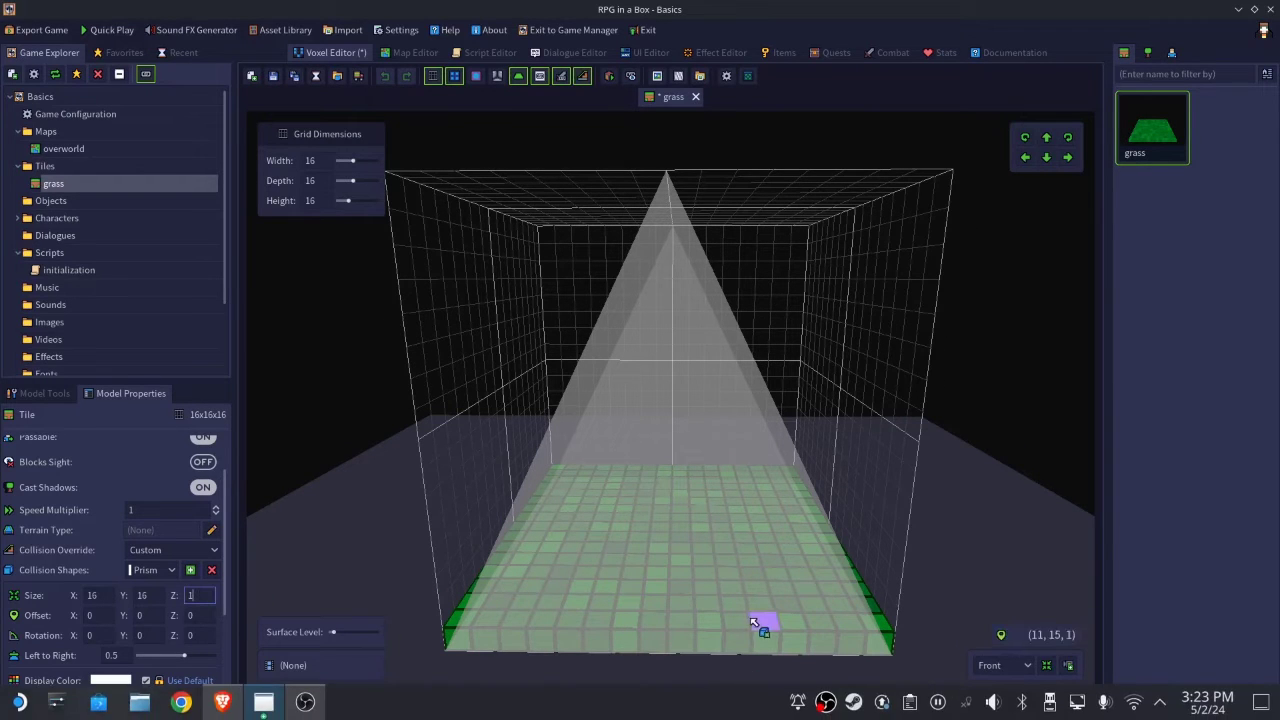
{"action": "key", "text": "Return"}
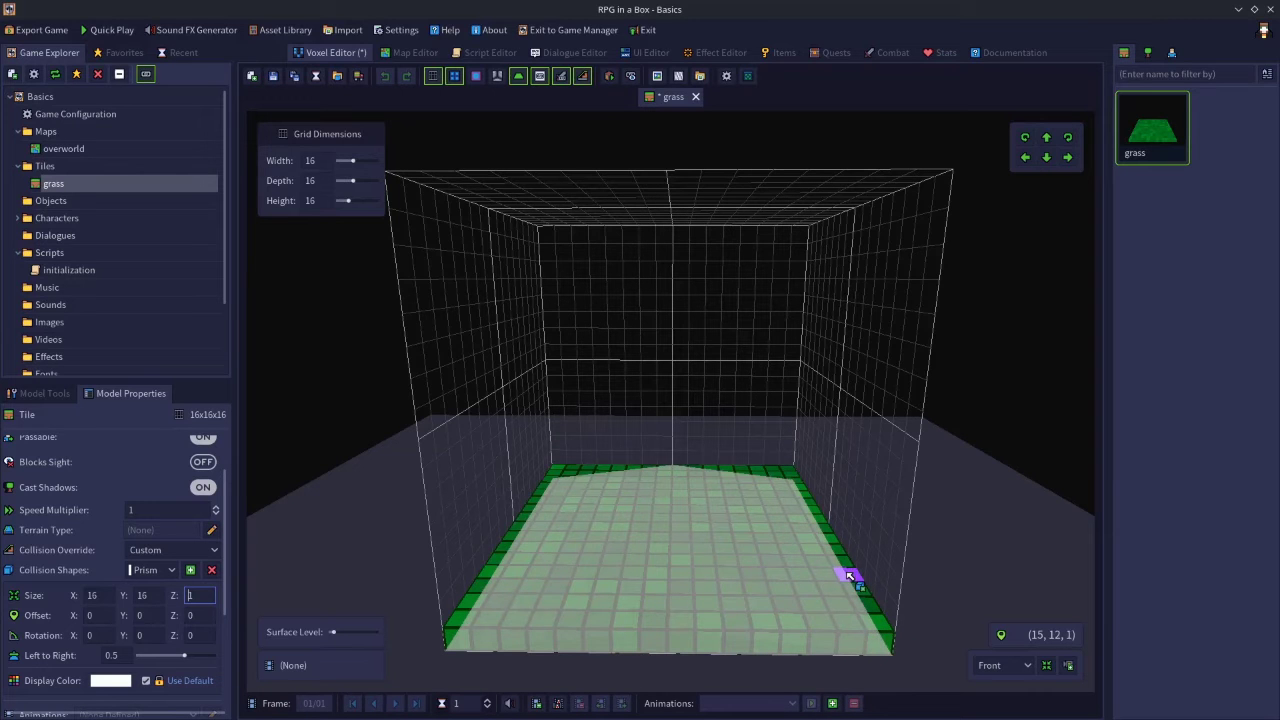
Step: Set the prism's Left to Right value to 0.8 and its X size to 1
{"action": "right_click_drag", "start_coordinate": [850, 585], "coordinate": [566, 492]}
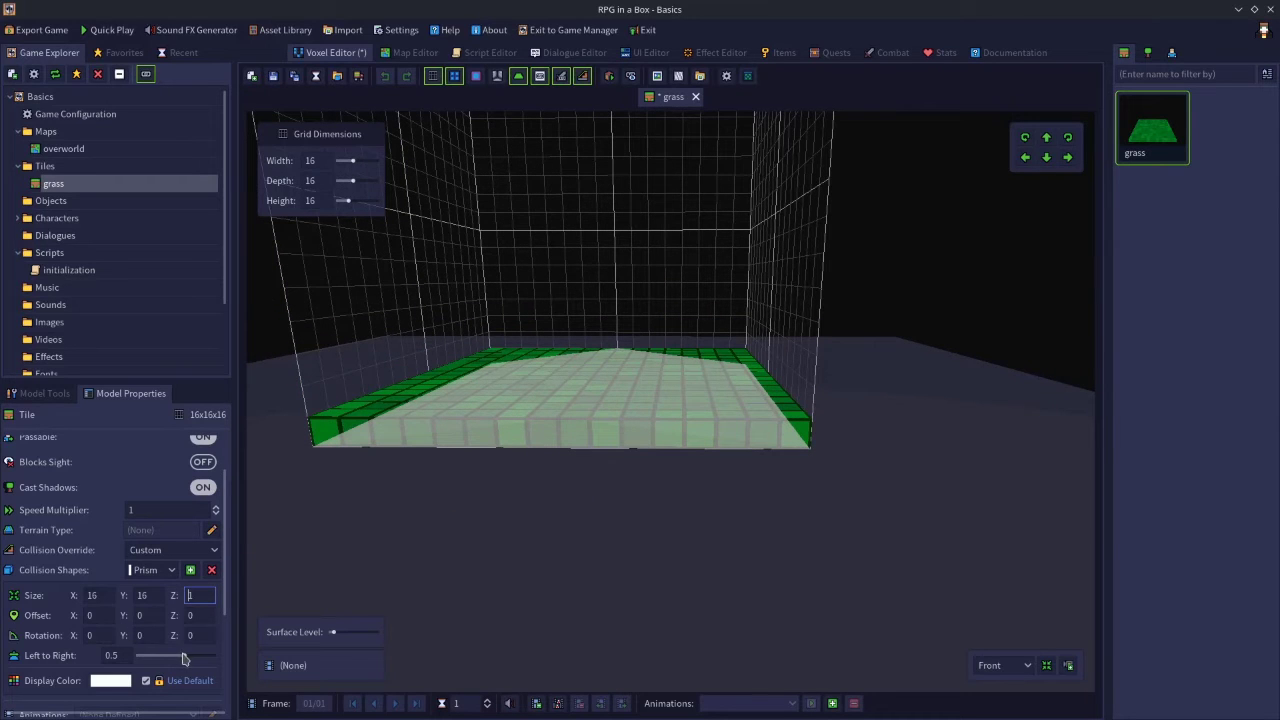
{"action": "mouse_move", "coordinate": [185, 657]}
{"action": "left_mouse_down"}
{"action": "mouse_move", "coordinate": [170, 657]}
{"action": "mouse_move", "coordinate": [191, 657]}
{"action": "left_mouse_up"}
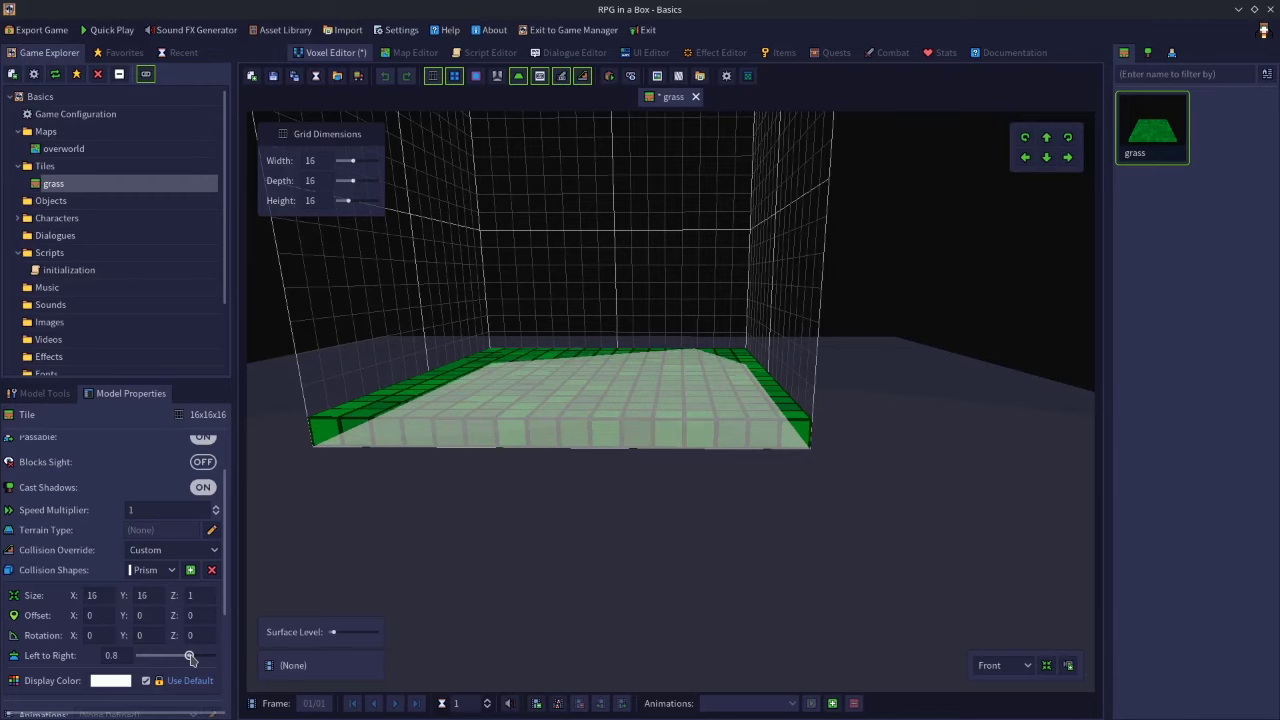
{"action": "left_click", "coordinate": [102, 597]}
{"action": "key", "text": "Return"}
{"action": "middle_click_drag", "start_coordinate": [449, 531], "coordinate": [522, 532]}
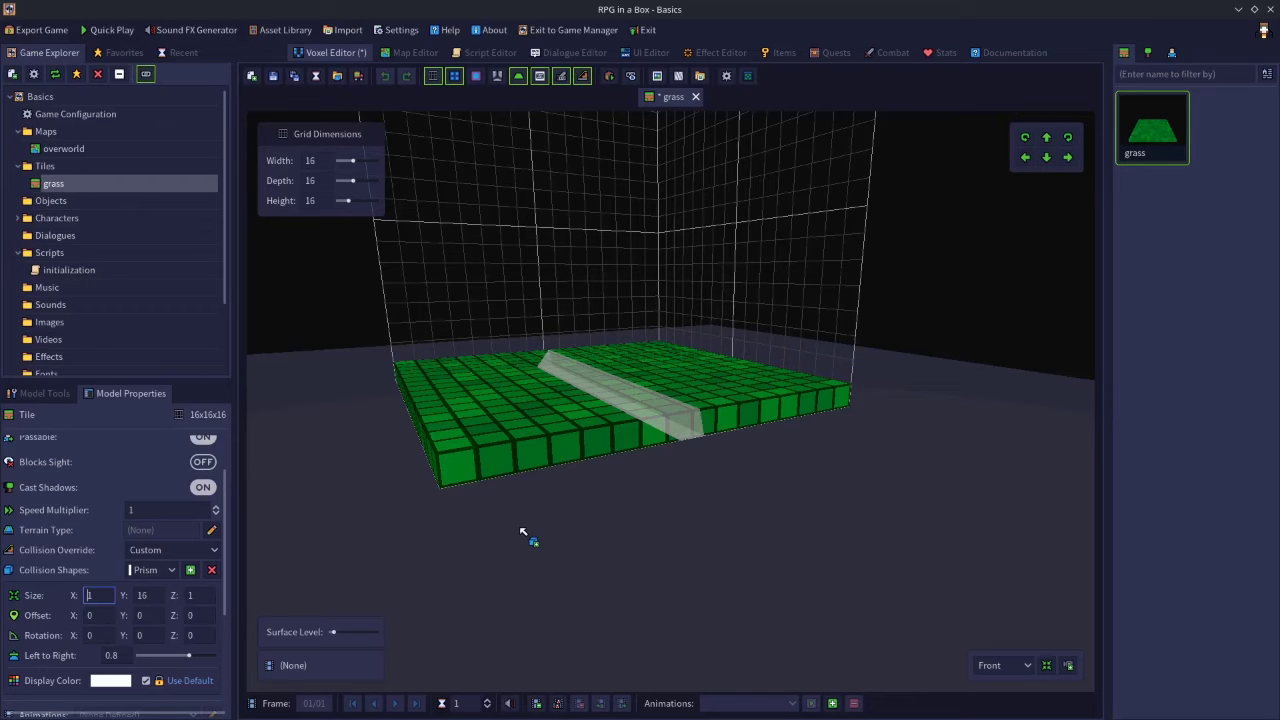
{"action": "mouse_move", "coordinate": [522, 530]}
{"action": "middle_mouse_down"}
{"action": "mouse_move", "coordinate": [494, 539]}
{"action": "mouse_move", "coordinate": [526, 540]}
{"action": "middle_mouse_up"}
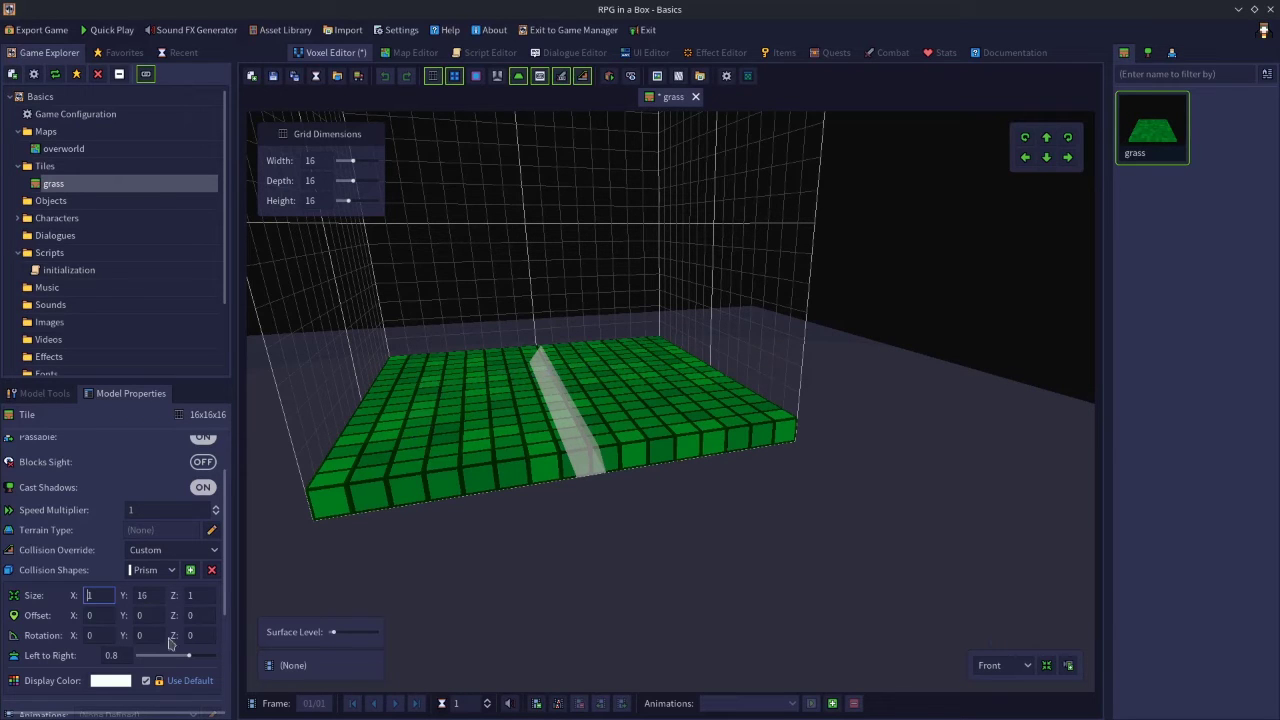
Step: Shift the prism to the tile's side edge with an X offset of -8 and check its placement from several angles
{"action": "left_click", "coordinate": [106, 617]}
{"action": "type", "text": "-8"}
{"action": "key", "text": "Return"}
{"action": "middle_click_drag", "start_coordinate": [272, 582], "coordinate": [356, 557]}
{"action": "right_click_drag", "start_coordinate": [371, 551], "coordinate": [391, 509]}
{"action": "right_click_drag", "start_coordinate": [734, 491], "coordinate": [286, 457]}
{"action": "right_click_drag", "start_coordinate": [651, 580], "coordinate": [349, 503]}
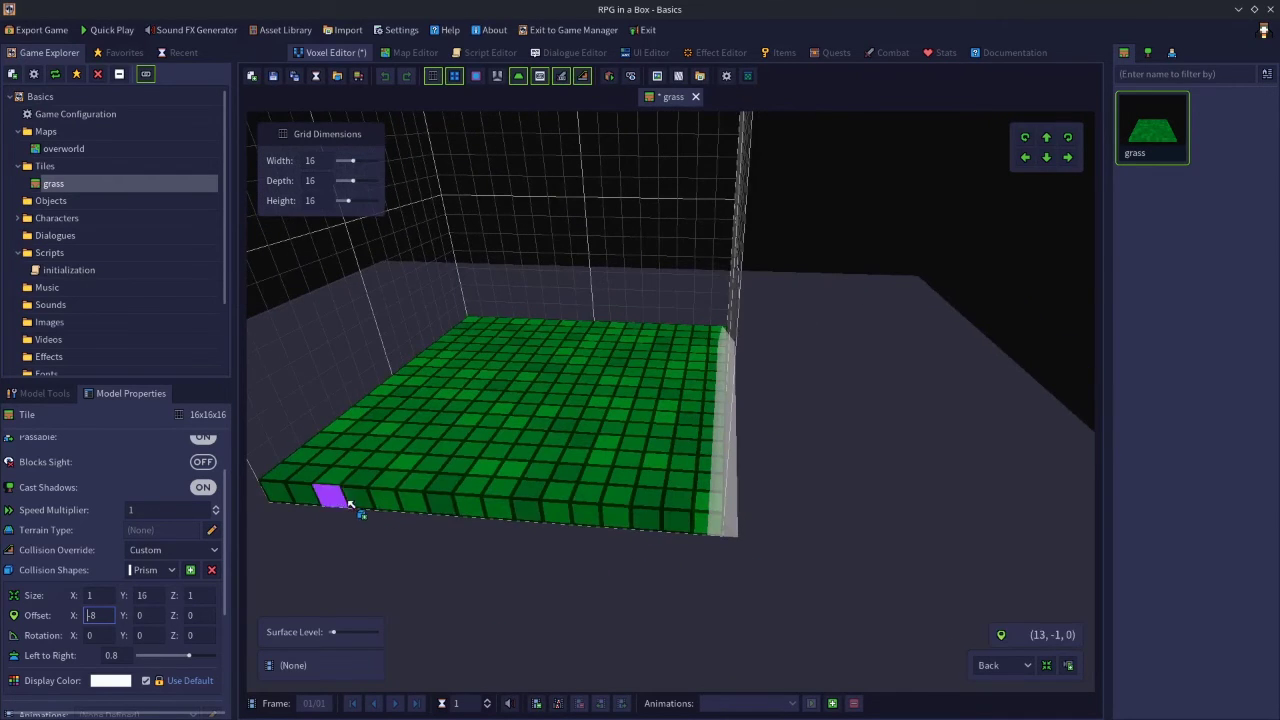
{"action": "right_click_drag", "start_coordinate": [800, 534], "coordinate": [460, 513]}
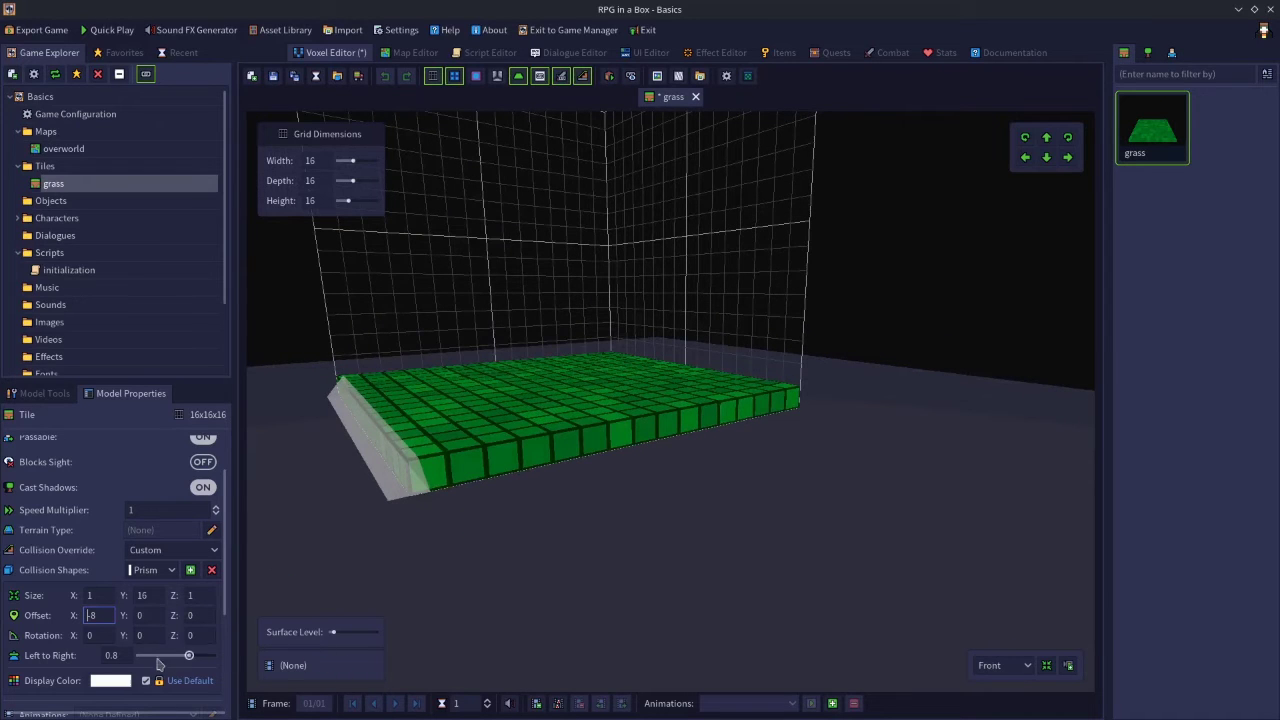
Step: Set the prism's Left to Right value to 1.4 and check the slope along the tile's edge
{"action": "left_click_drag", "start_coordinate": [190, 658], "coordinate": [201, 658]}
{"action": "right_click_drag", "start_coordinate": [432, 522], "coordinate": [366, 491]}
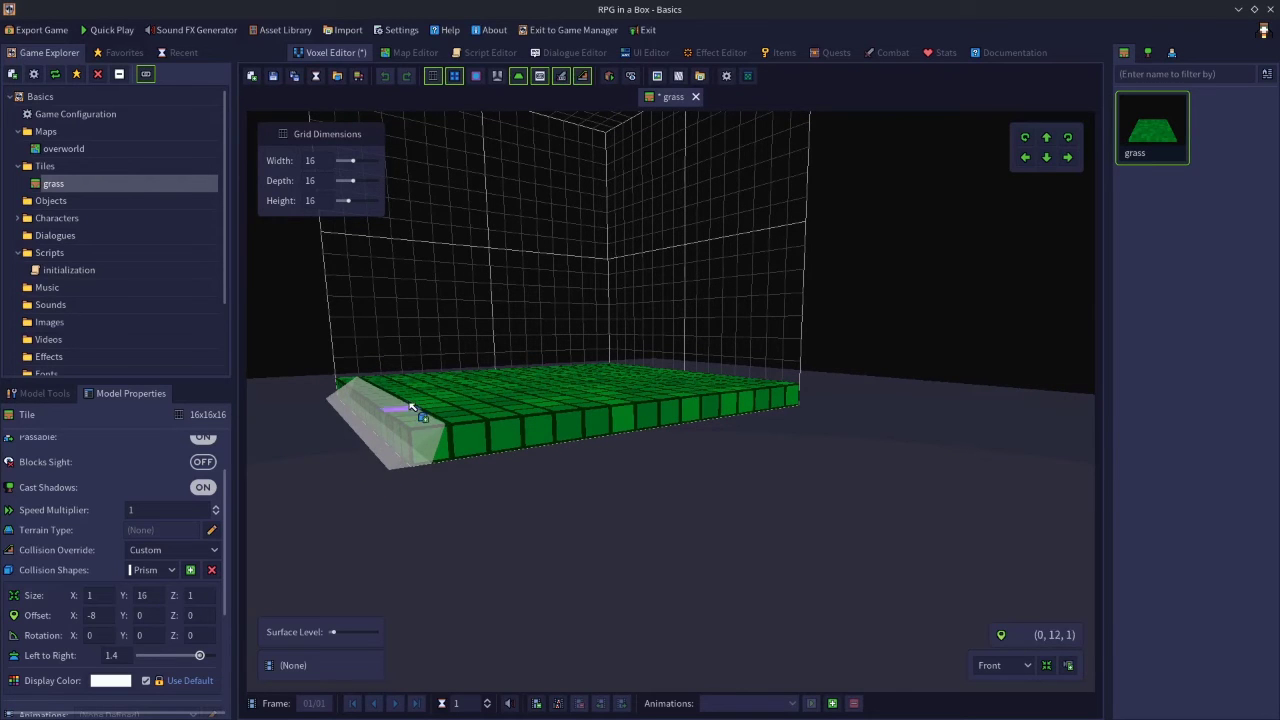
{"action": "right_click_drag", "start_coordinate": [464, 440], "coordinate": [457, 474]}
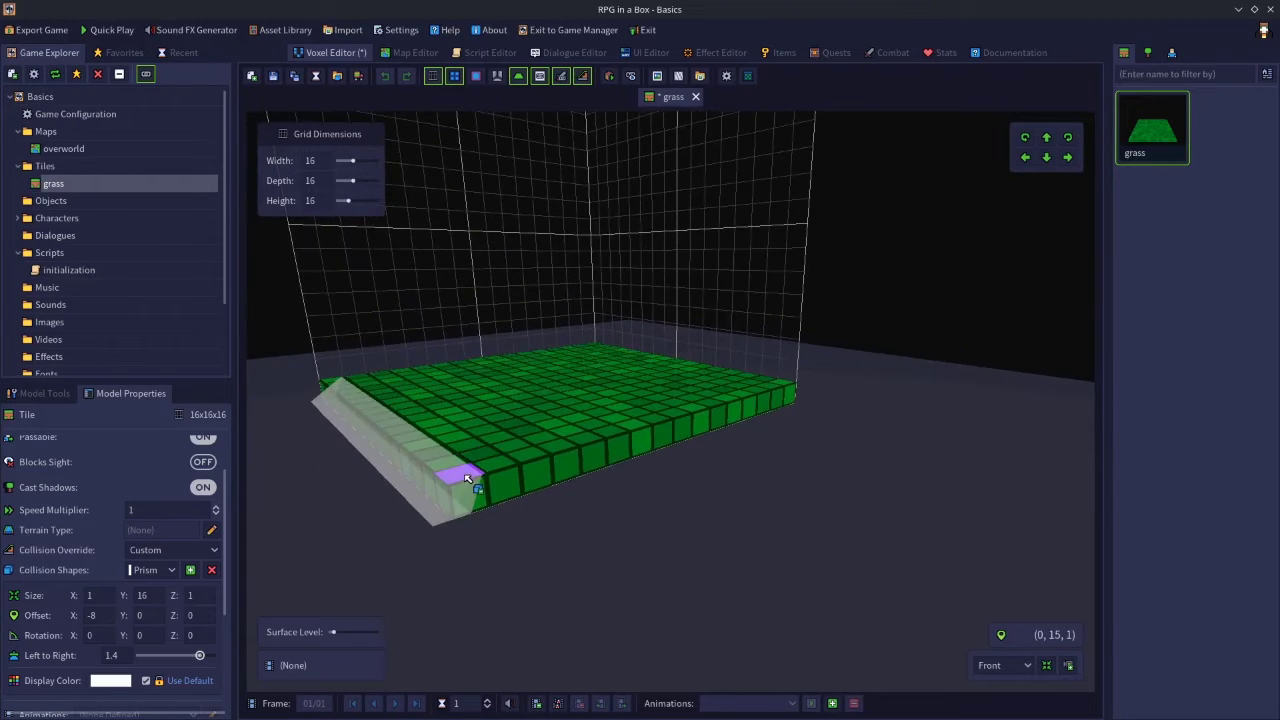
{"action": "mouse_move", "coordinate": [500, 531]}
{"action": "right_mouse_down"}
{"action": "mouse_move", "coordinate": [443, 520]}
{"action": "mouse_move", "coordinate": [480, 534]}
{"action": "right_mouse_up"}
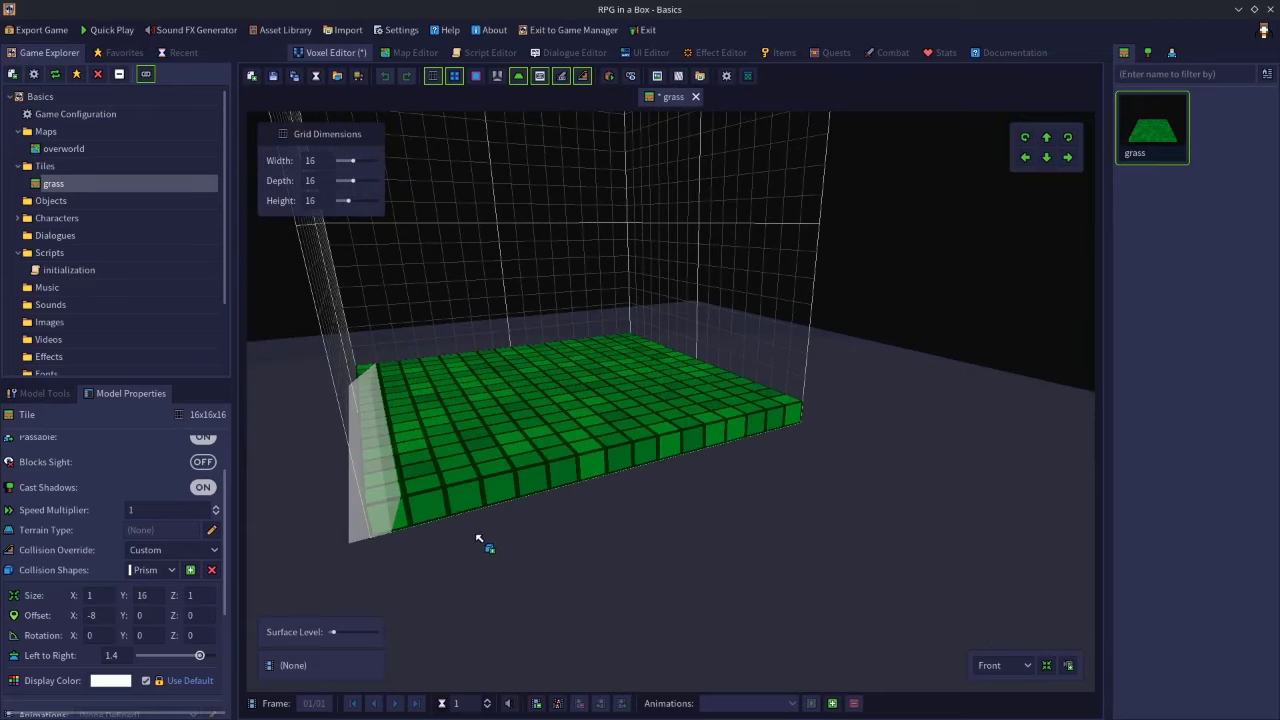
{"action": "right_click_drag", "start_coordinate": [340, 551], "coordinate": [486, 503]}
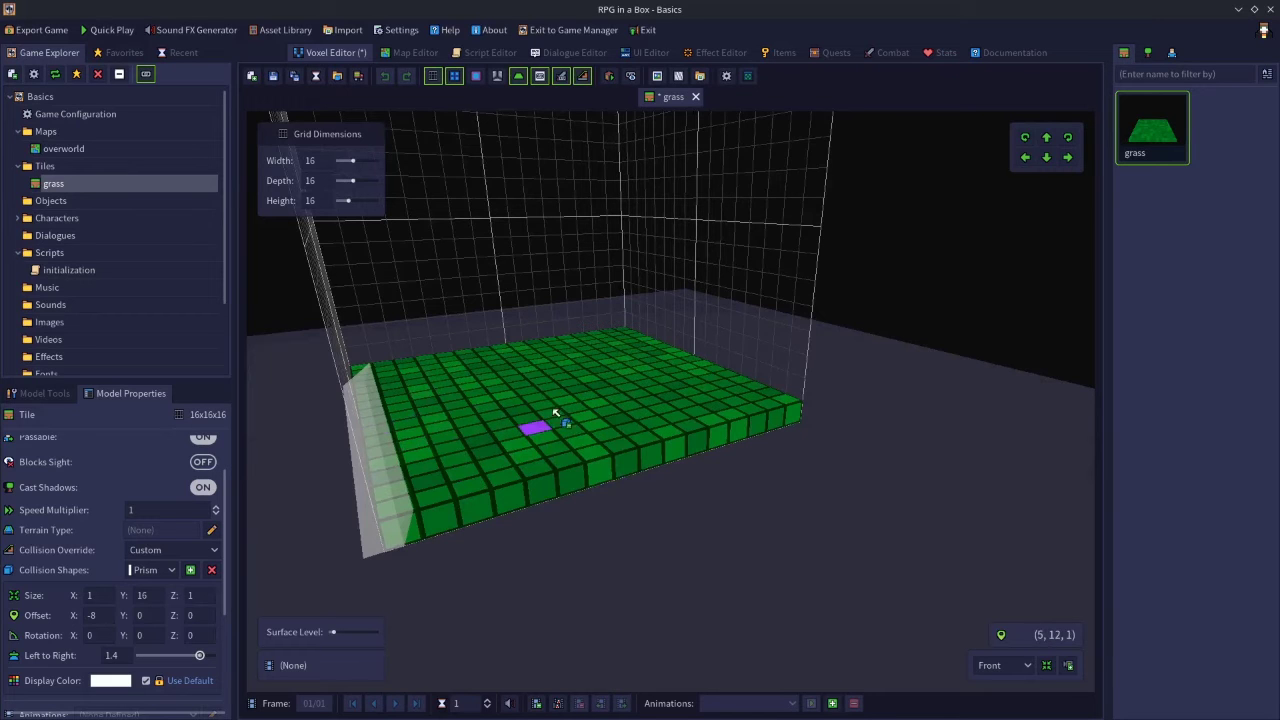
{"action": "right_click_drag", "start_coordinate": [578, 452], "coordinate": [600, 514]}
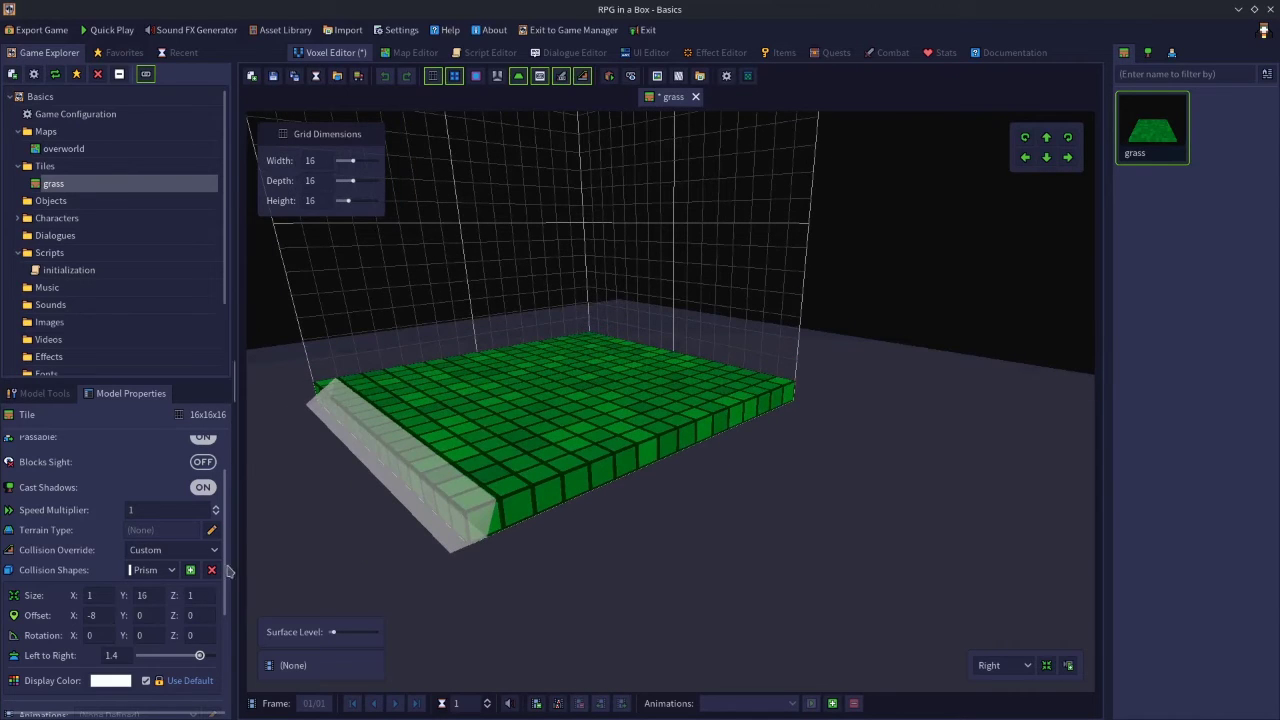
Step: Add a Cube collision shape to the grass tile and set its Z size to 1
{"action": "left_click", "coordinate": [162, 572]}
{"action": "left_click", "coordinate": [189, 566]}
{"action": "left_click", "coordinate": [190, 569]}
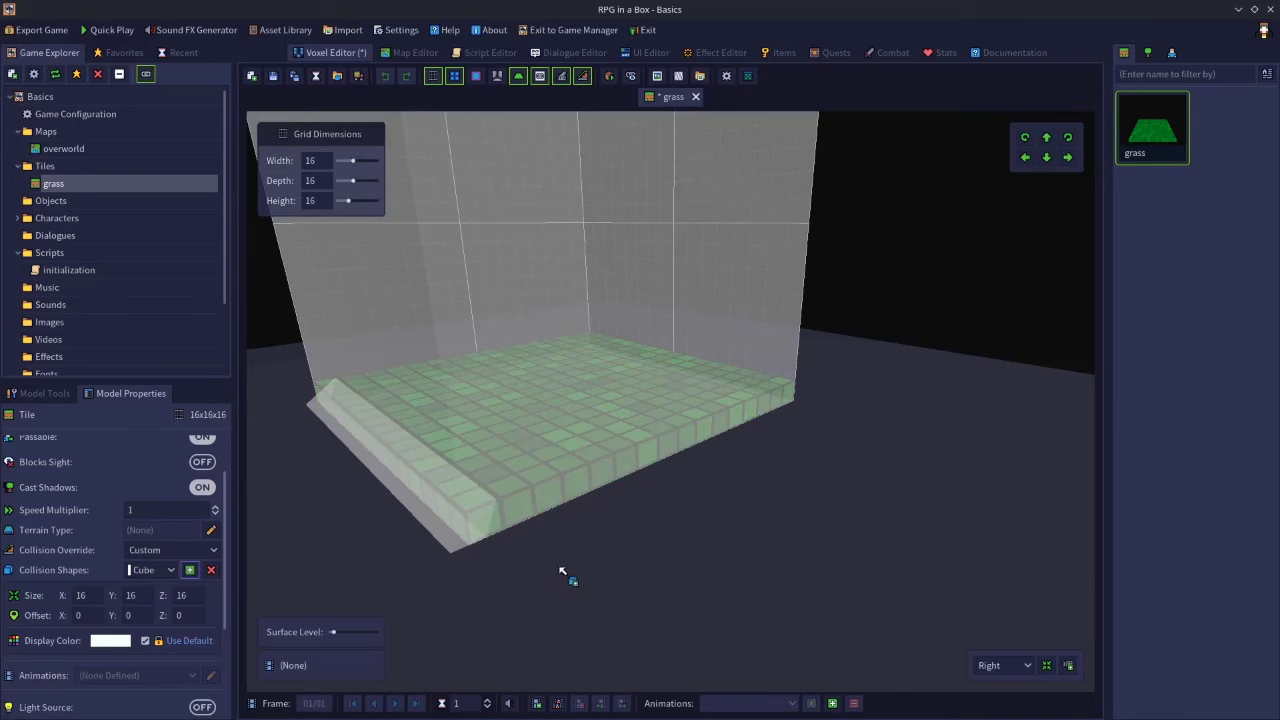
{"action": "left_click", "coordinate": [194, 594]}
{"action": "key", "text": "Return"}
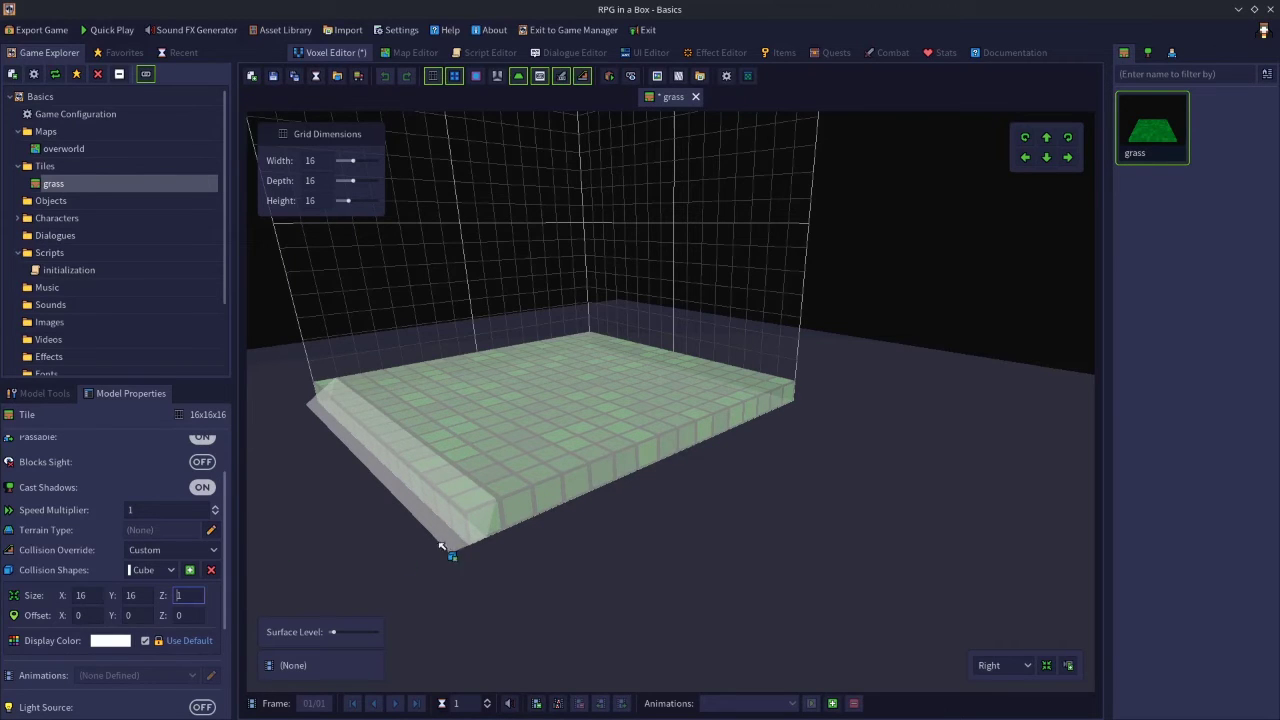
Step: Set the collision cube's X size to 14 and check how it meets the prism along the tile's edge
{"action": "left_click", "coordinate": [93, 596]}
{"action": "key", "text": "Return"}
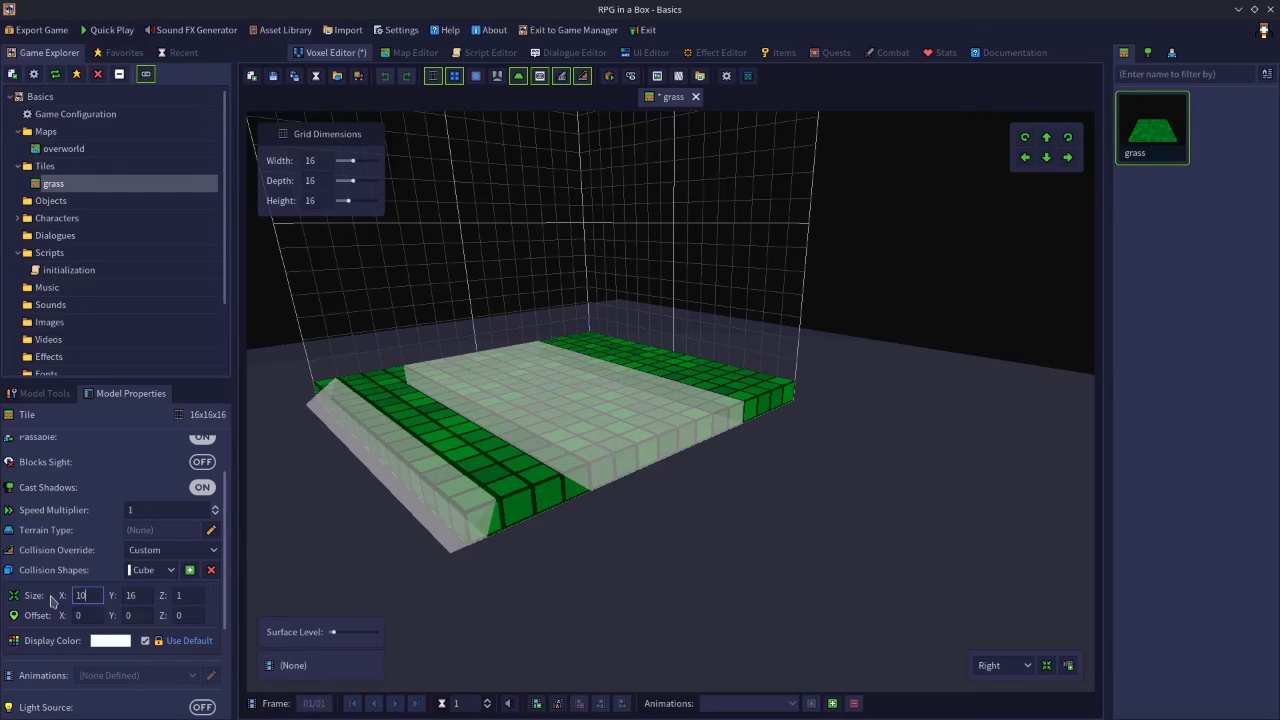
{"action": "key", "text": "Return"}
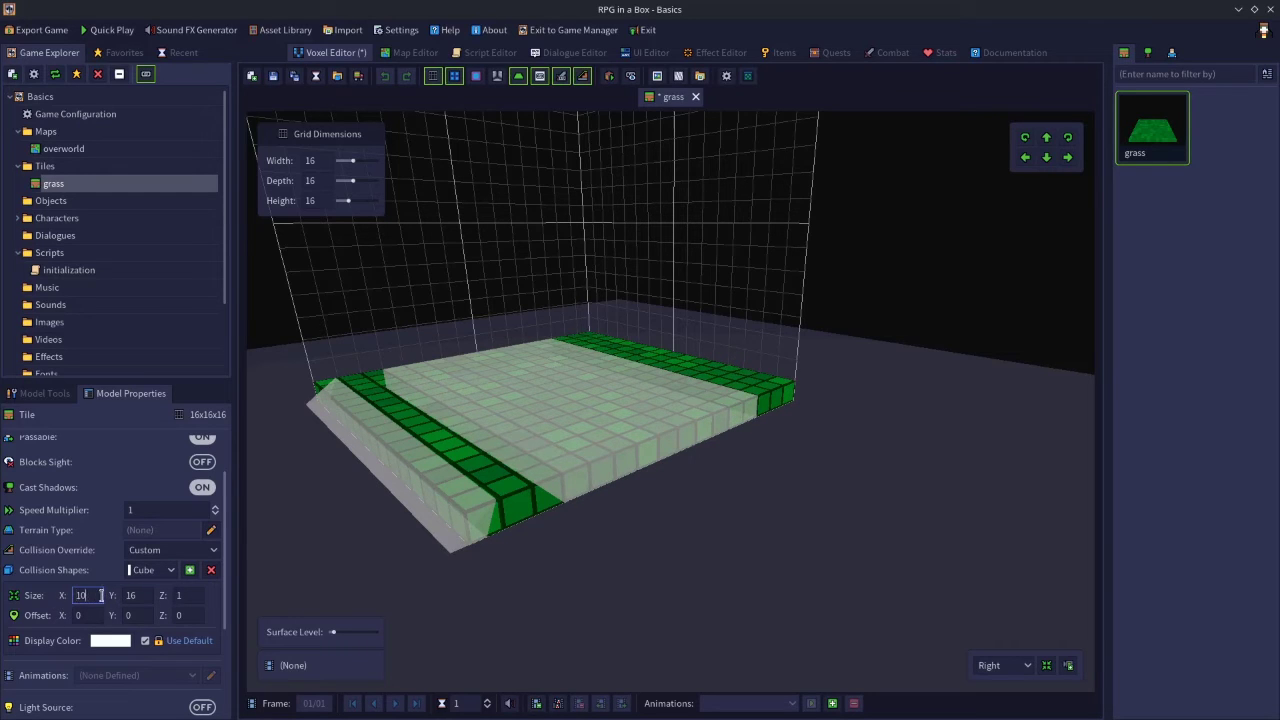
{"action": "type", "text": "5"}
{"action": "key", "text": "Return"}
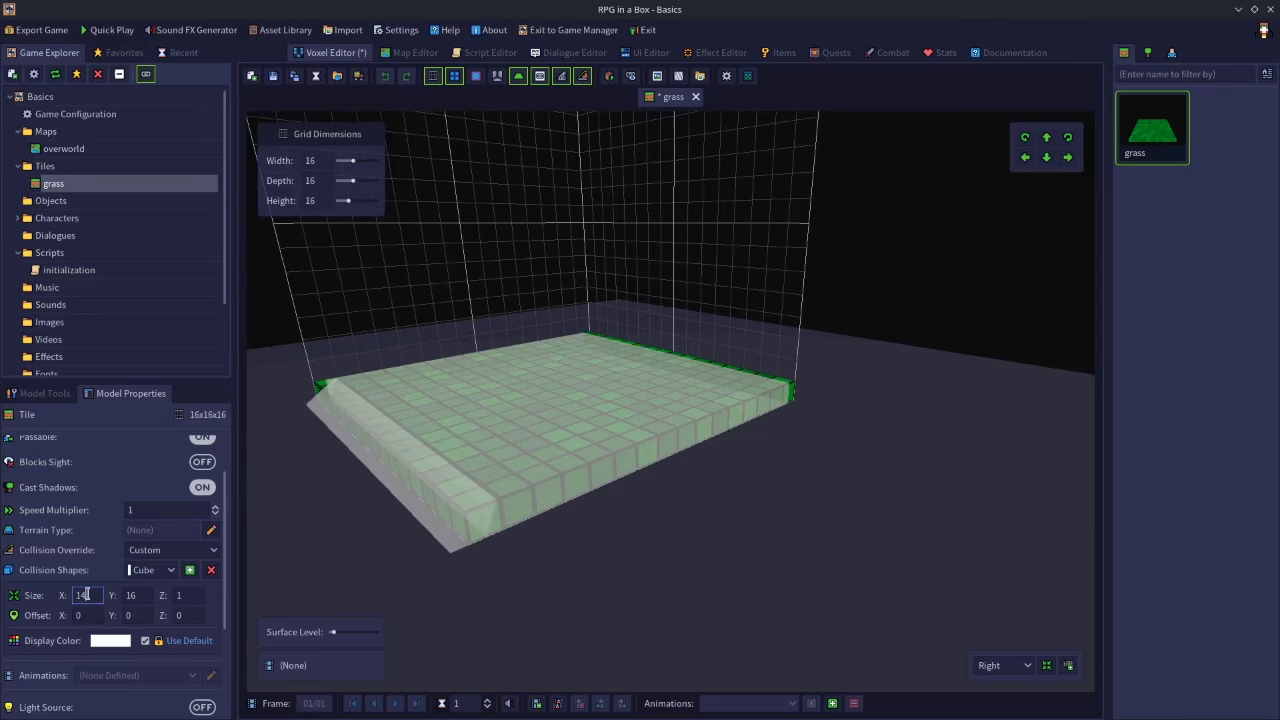
{"action": "key", "text": "Return"}
{"action": "middle_click_drag", "start_coordinate": [441, 583], "coordinate": [411, 581]}
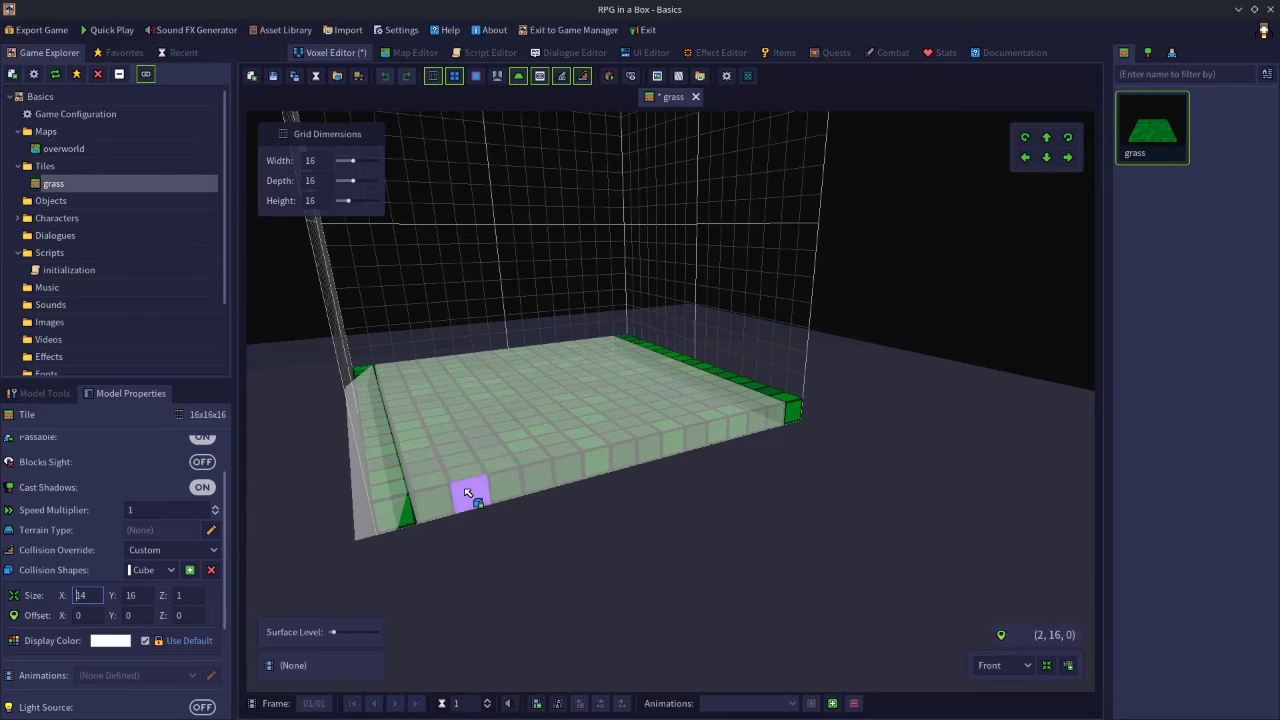
{"action": "mouse_move", "coordinate": [413, 532]}
{"action": "middle_mouse_down"}
{"action": "mouse_move", "coordinate": [427, 511]}
{"action": "mouse_move", "coordinate": [489, 533]}
{"action": "mouse_move", "coordinate": [653, 523]}
{"action": "mouse_move", "coordinate": [651, 551]}
{"action": "mouse_move", "coordinate": [628, 547]}
{"action": "middle_mouse_up"}
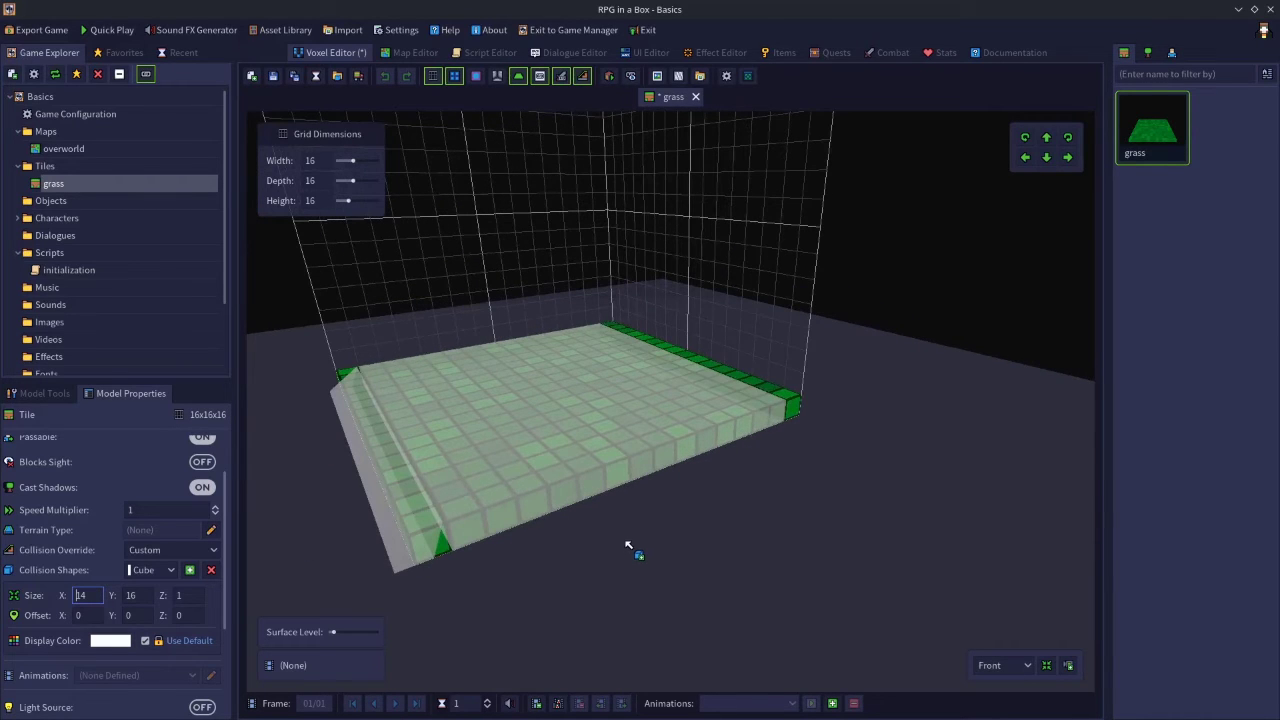
{"action": "mouse_move", "coordinate": [626, 548]}
{"action": "middle_mouse_down"}
{"action": "mouse_move", "coordinate": [714, 514]}
{"action": "mouse_move", "coordinate": [620, 540]}
{"action": "middle_mouse_up"}
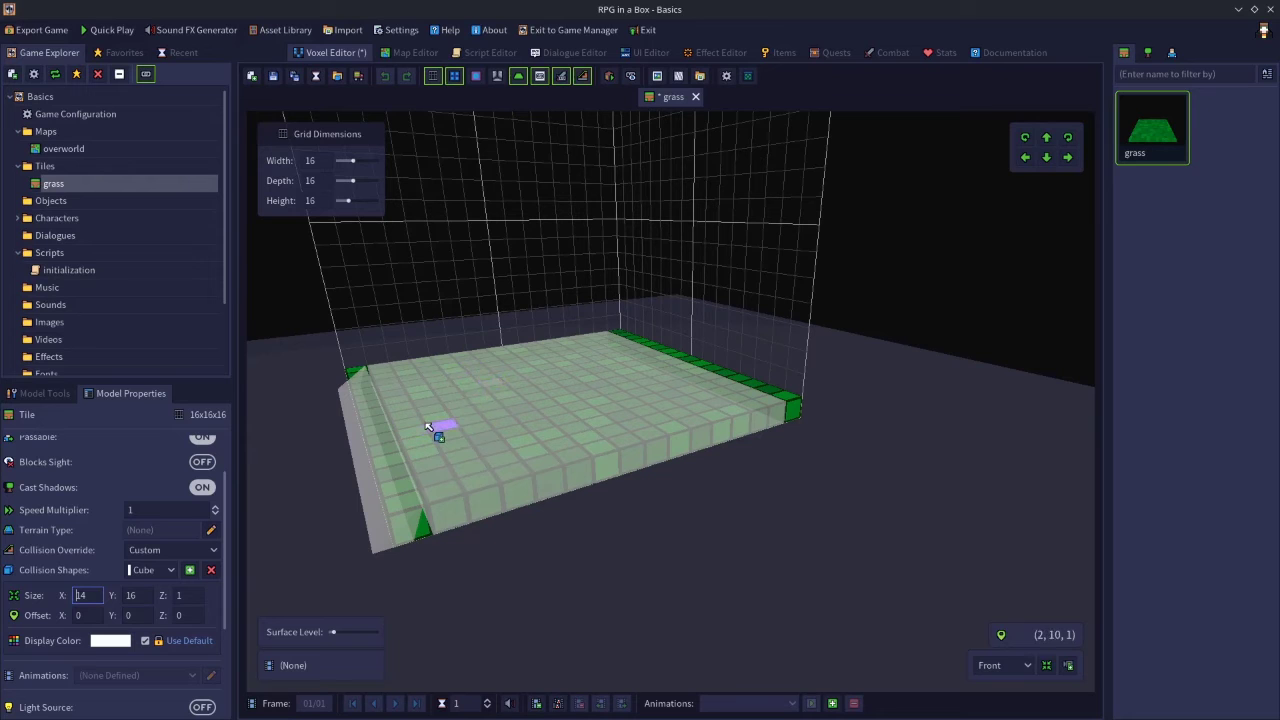
{"action": "middle_click_drag", "start_coordinate": [574, 467], "coordinate": [446, 487]}
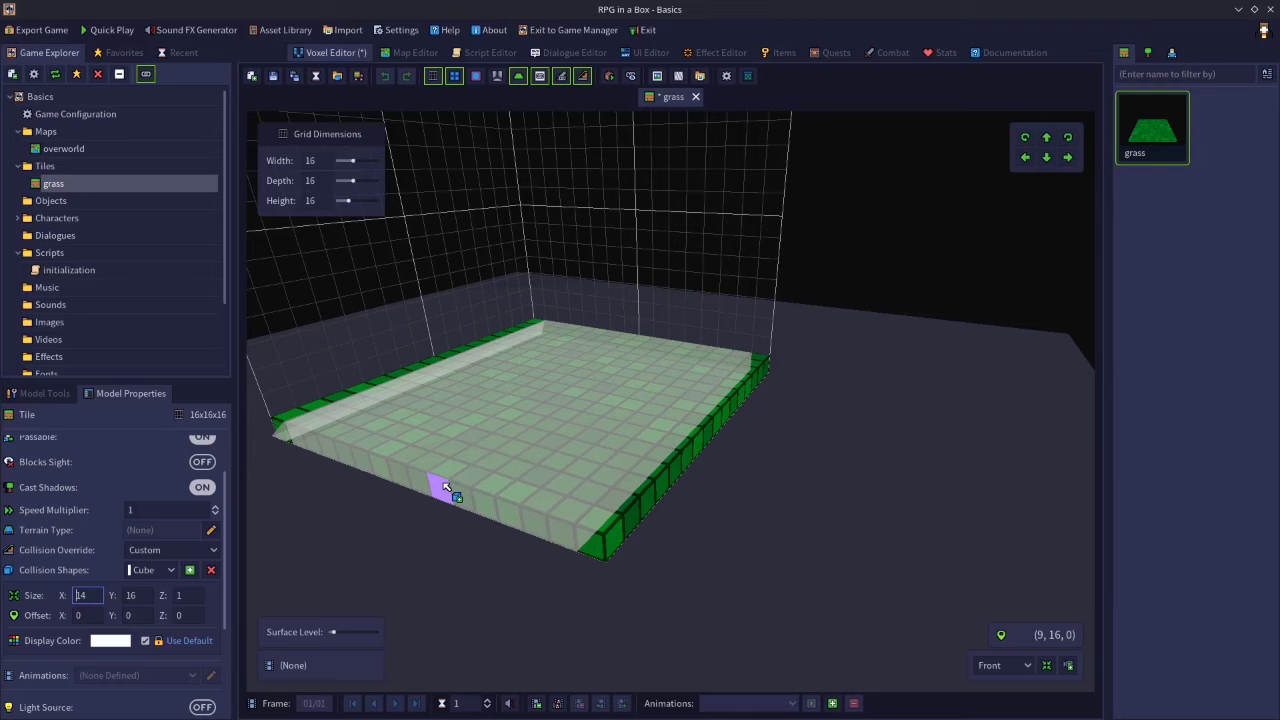
{"action": "middle_click_drag", "start_coordinate": [391, 528], "coordinate": [564, 527]}
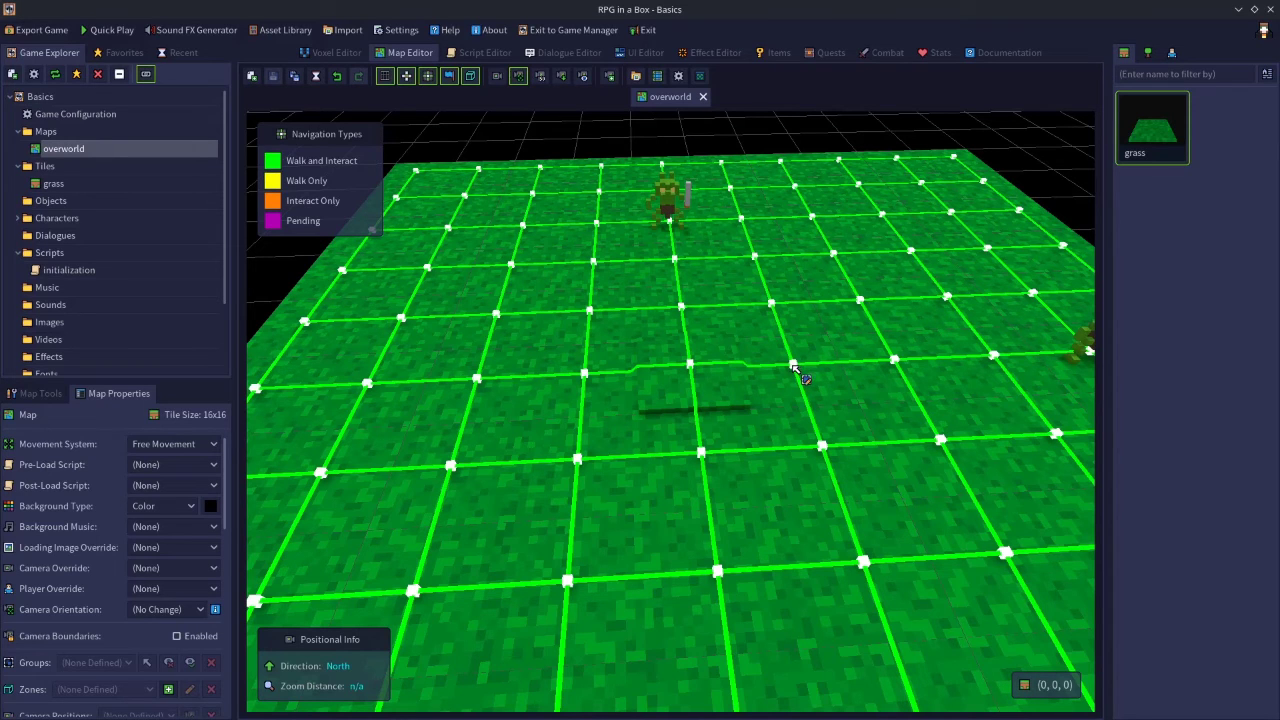
Step: Erase the column of navigation points just east of the raised tile in the overworld map and save the map
{"action": "mouse_move", "coordinate": [814, 371]}
{"action": "left_mouse_down"}
{"action": "mouse_move", "coordinate": [774, 306]}
{"action": "mouse_move", "coordinate": [728, 168]}
{"action": "mouse_move", "coordinate": [820, 445]}
{"action": "left_mouse_up"}
{"action": "scroll", "coordinate": [820, 445], "scroll_direction": "down", "scroll_amount": 4}
{"action": "left_click_drag", "start_coordinate": [778, 498], "coordinate": [789, 656]}
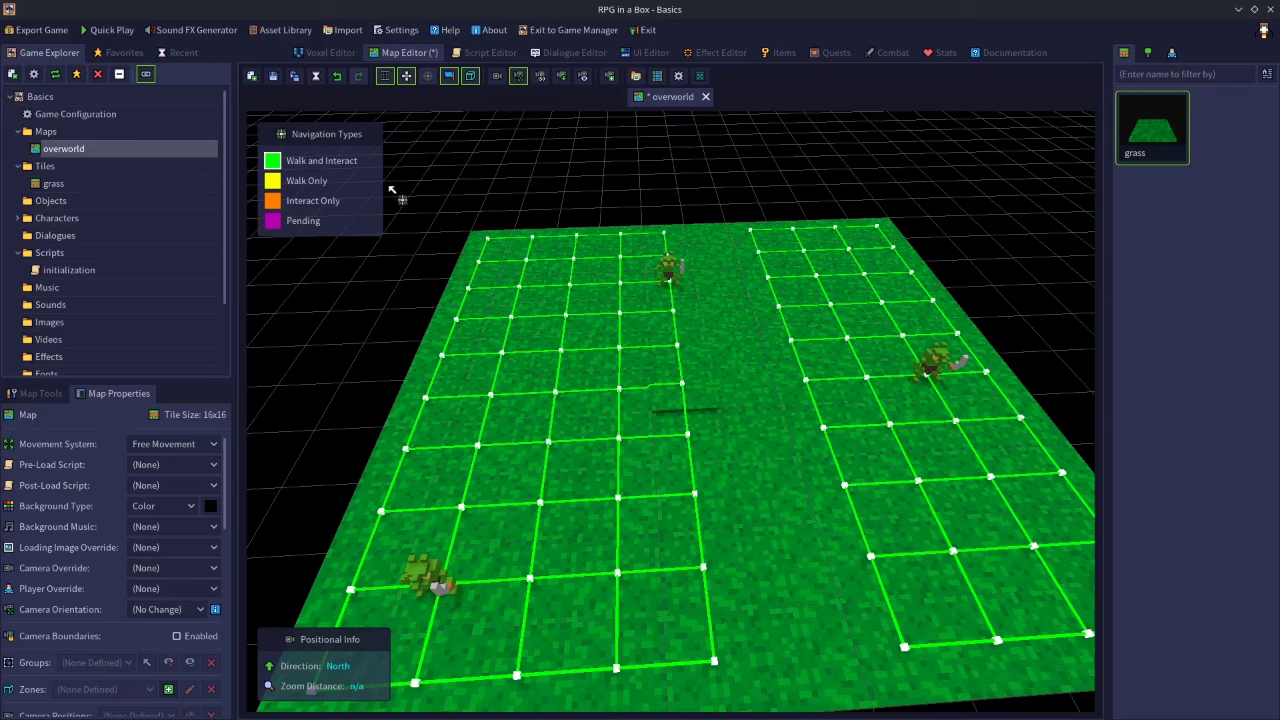
{"action": "left_click", "coordinate": [278, 84]}
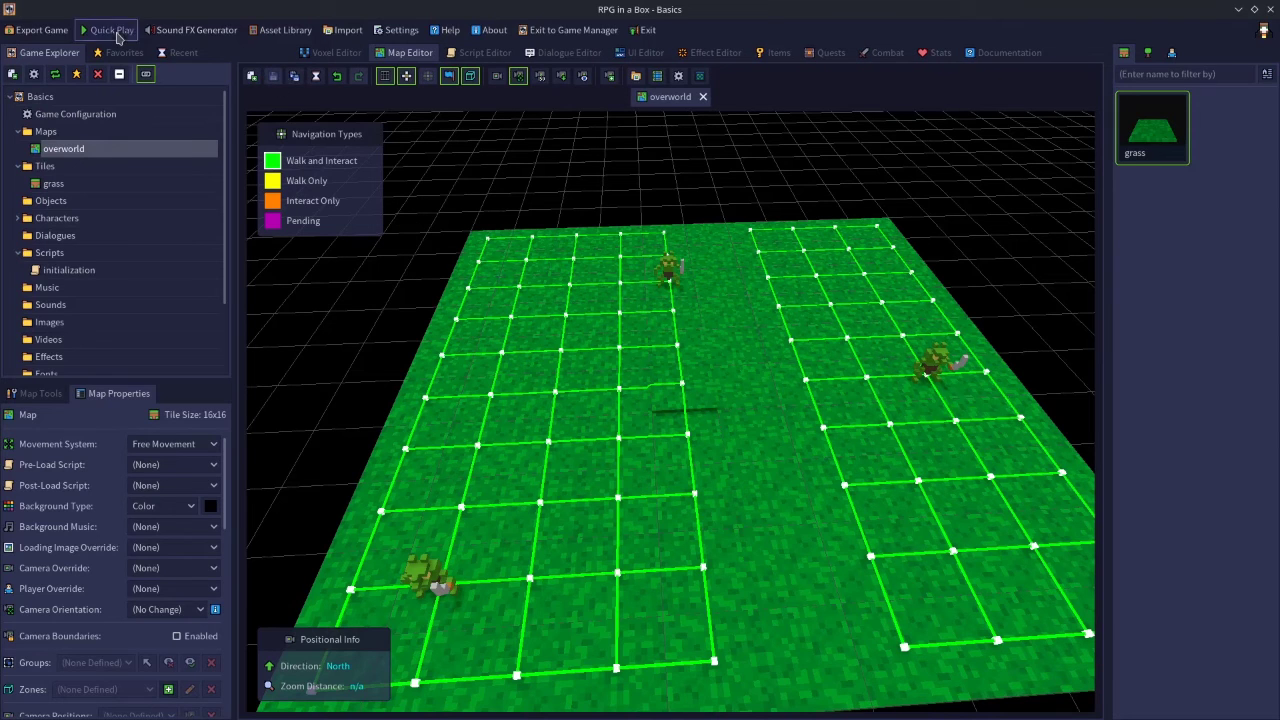
Step: Start a play test and walk the character east across the strip without navigation points beside the raised tile
{"action": "left_click", "coordinate": [104, 29]}
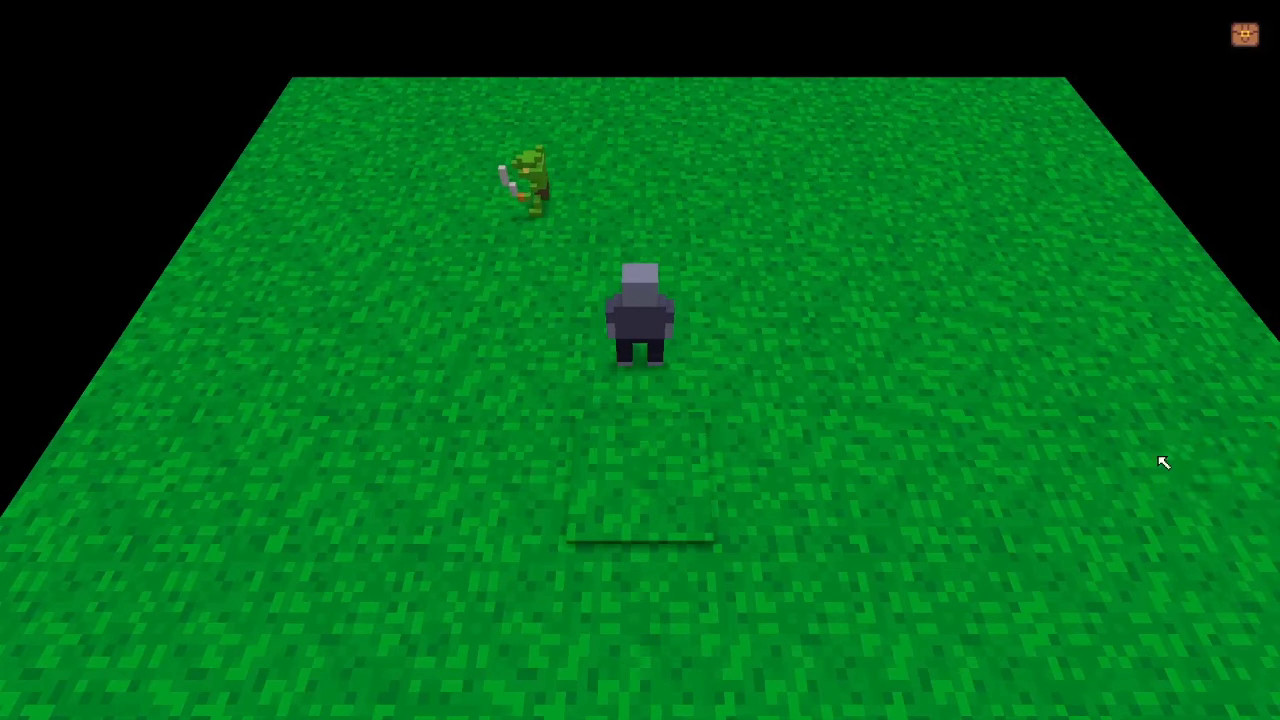
{"action": "key", "text": "d"}
{"action": "key", "text": "d"}
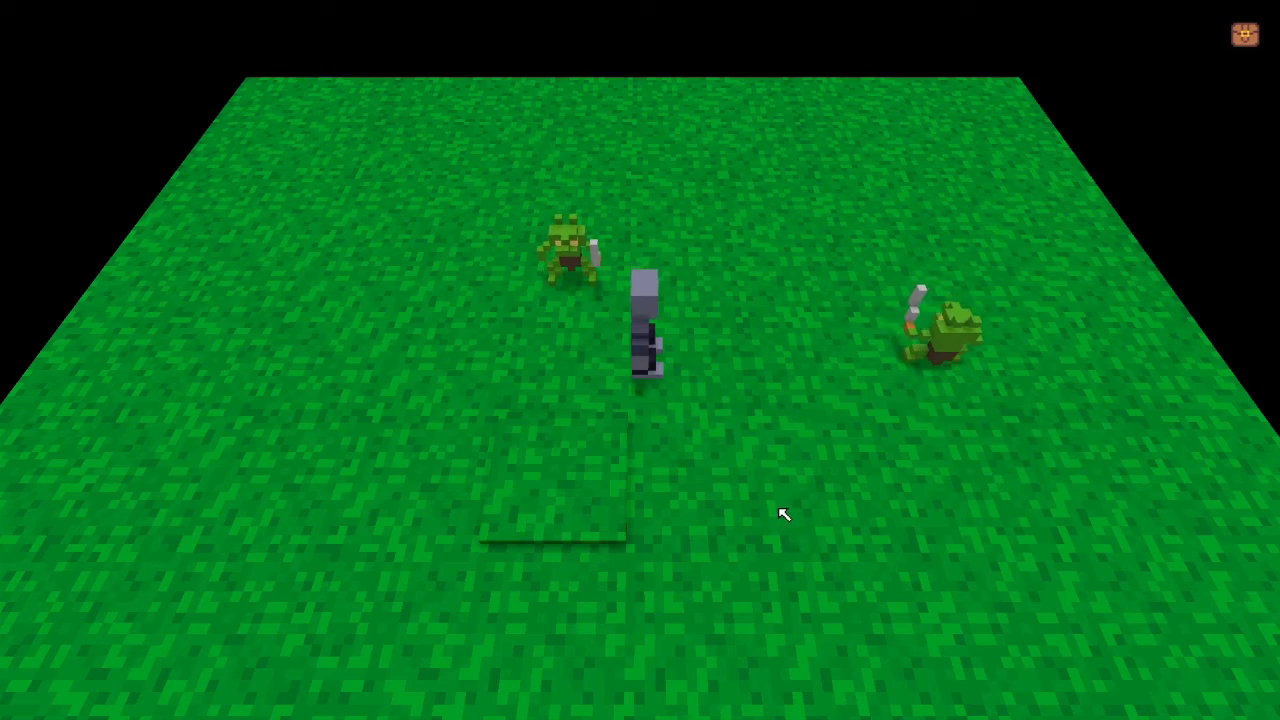
{"action": "key", "text": "d"}
{"action": "key", "text": "s"}
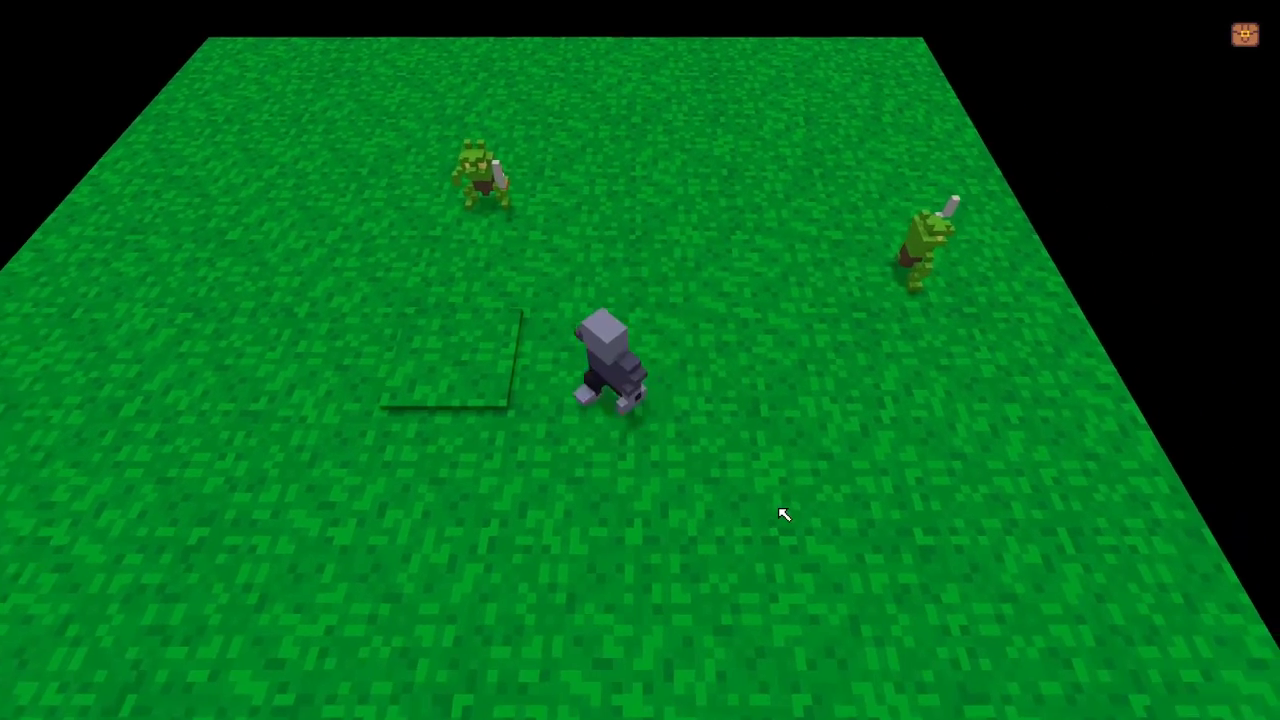
{"action": "key", "text": "a"}
{"action": "key", "text": "w"}
{"action": "key", "text": "d"}
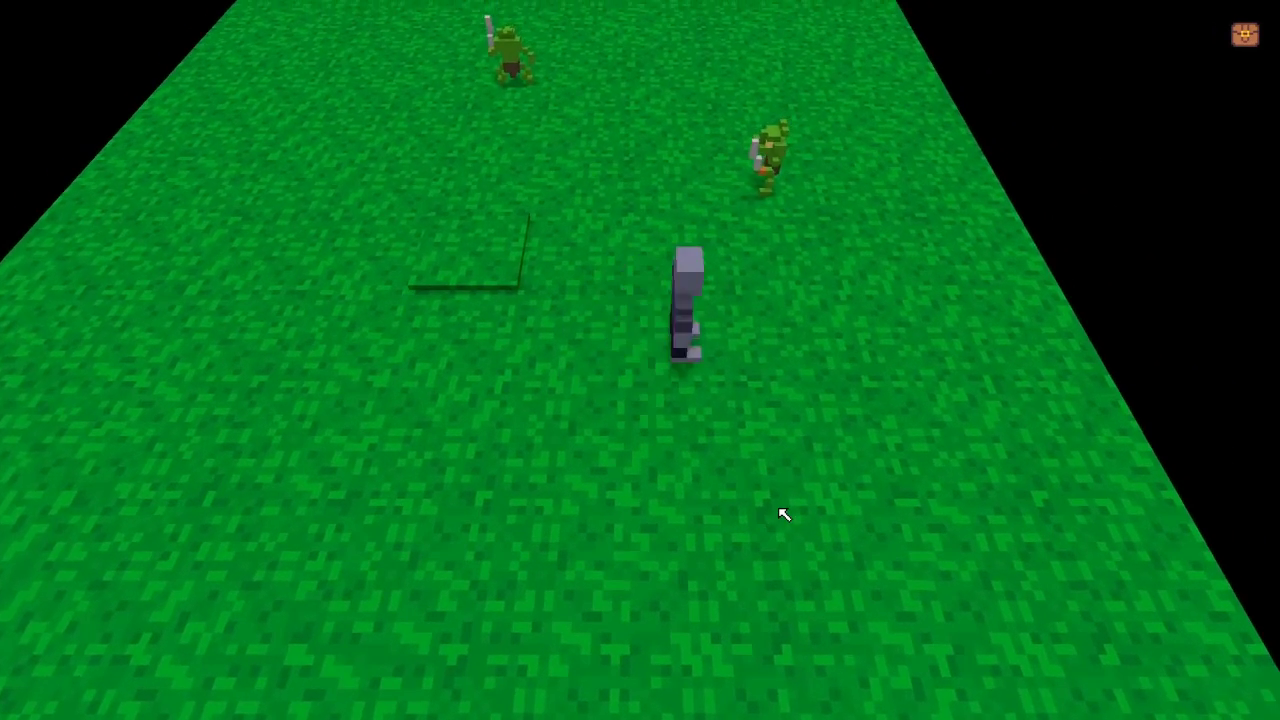
Step: Walk the character south towards the map's edge and back west around the raised tile to test free movement
{"action": "key", "text": "s"}
{"action": "key", "text": "s"}
{"action": "key", "text": "a"}
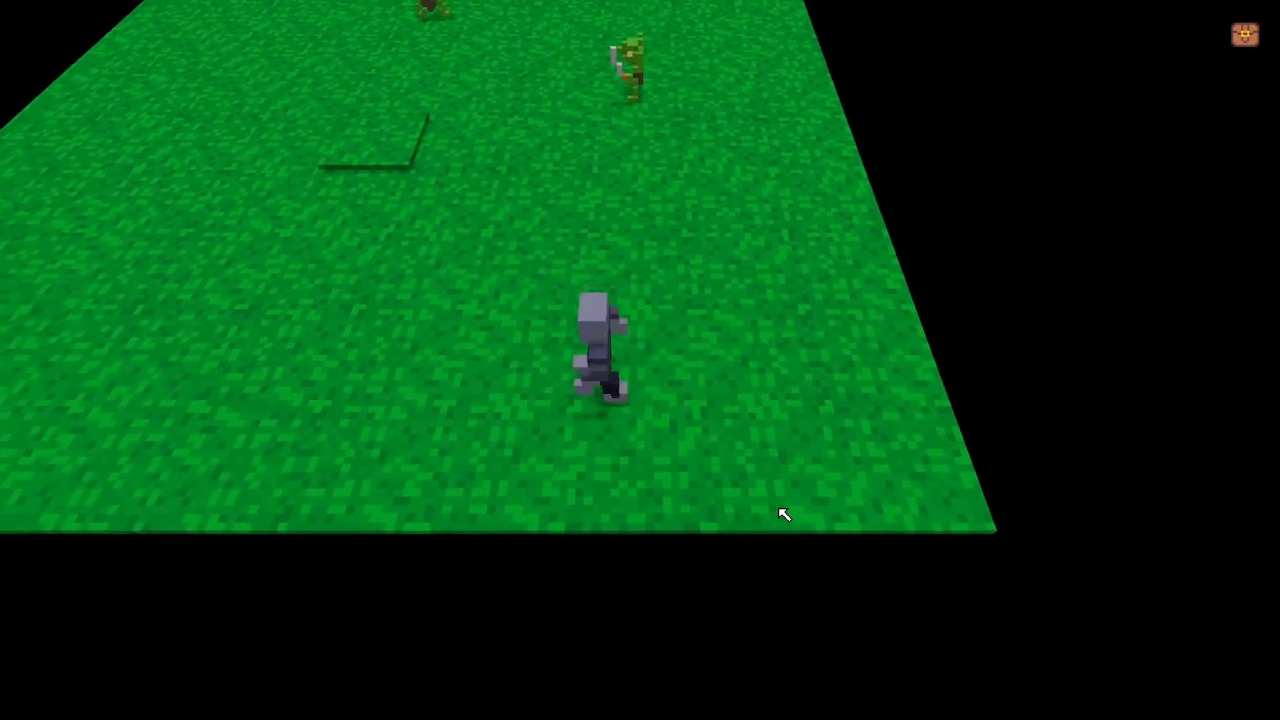
{"action": "key", "text": "w"}
{"action": "key", "text": "a"}
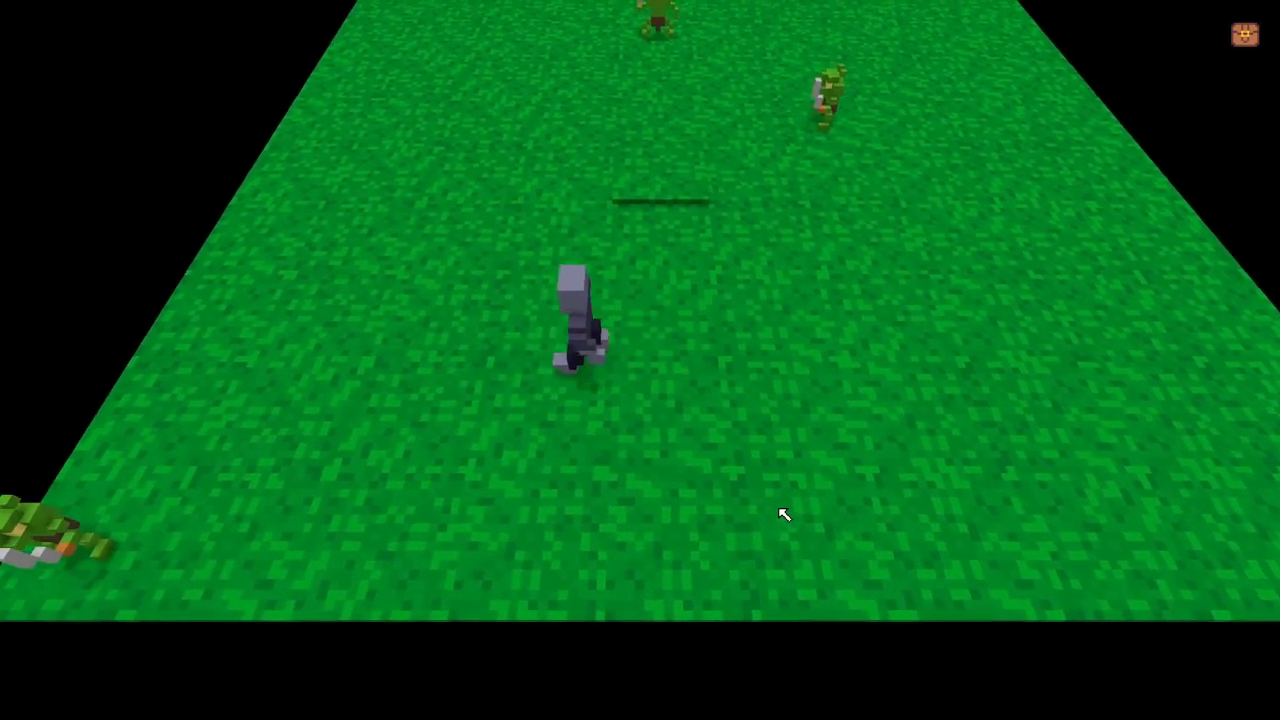
{"action": "key", "text": "w"}
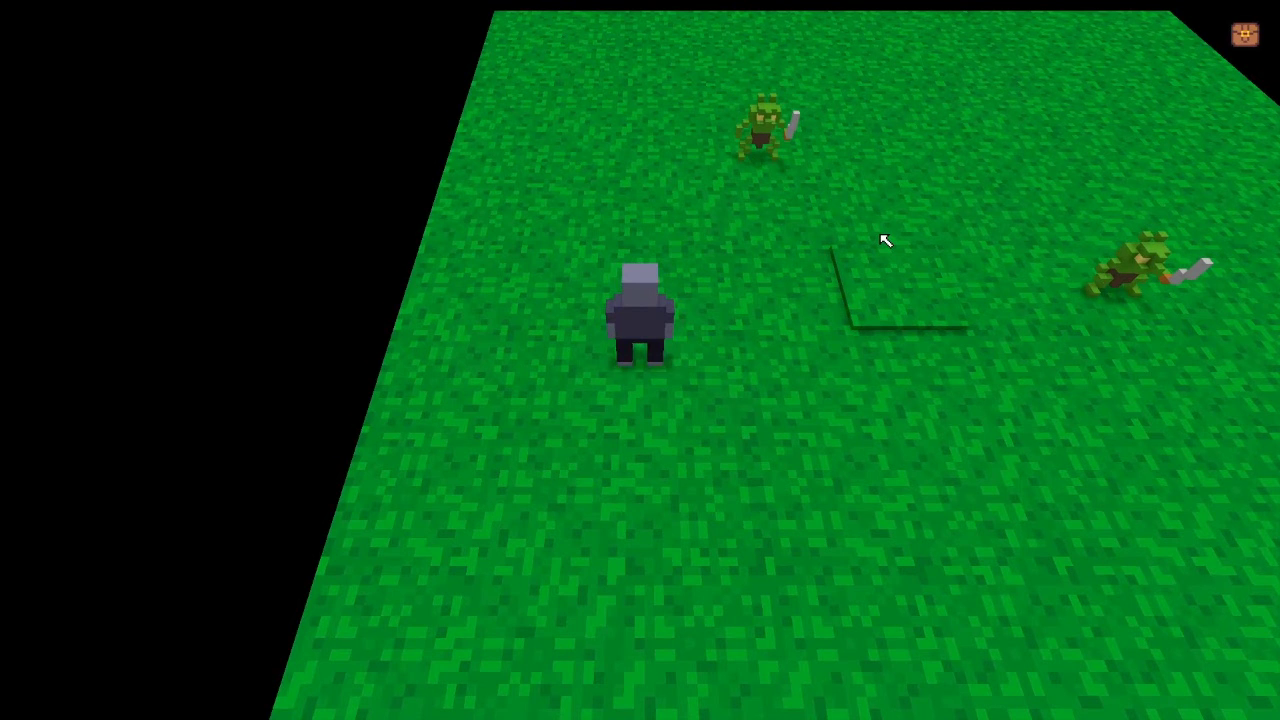
Step: Walk the character in a small loop on the grass west of the raised tile to test free movement
{"action": "key", "text": "a"}
{"action": "key", "text": "w"}
{"action": "key", "text": "d"}
{"action": "key", "text": "s"}
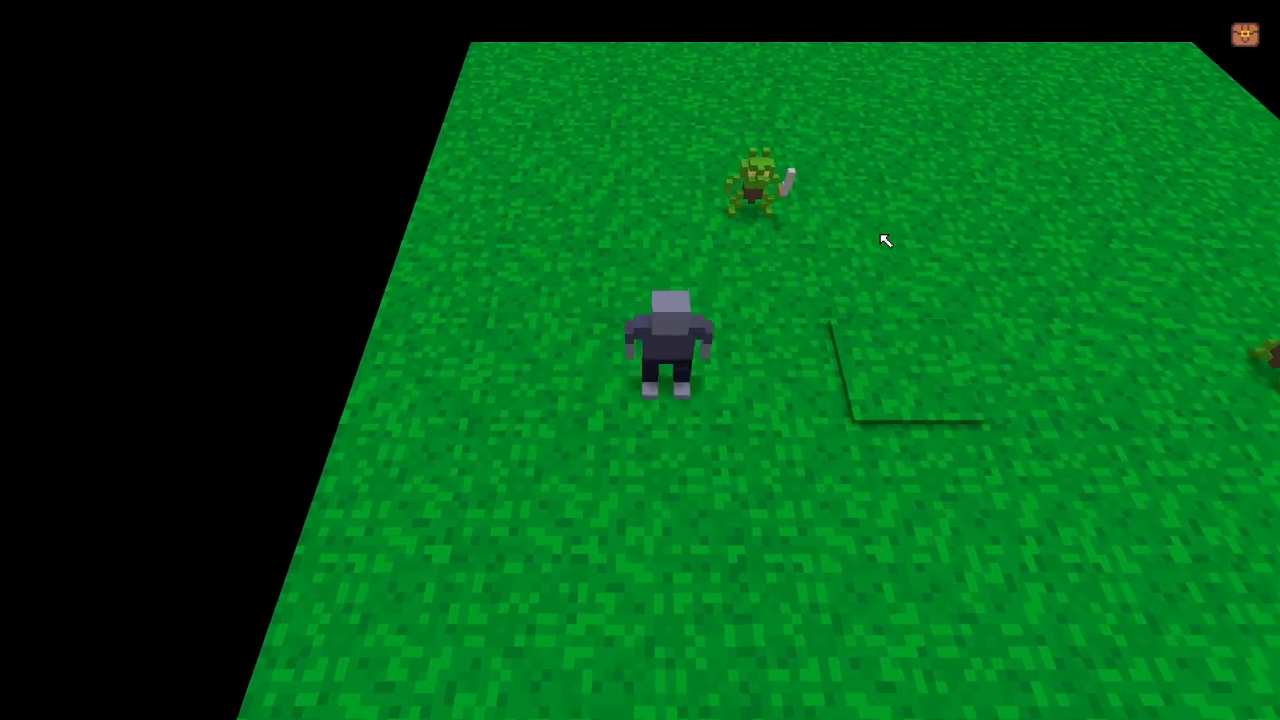
{"action": "key", "text": "d"}
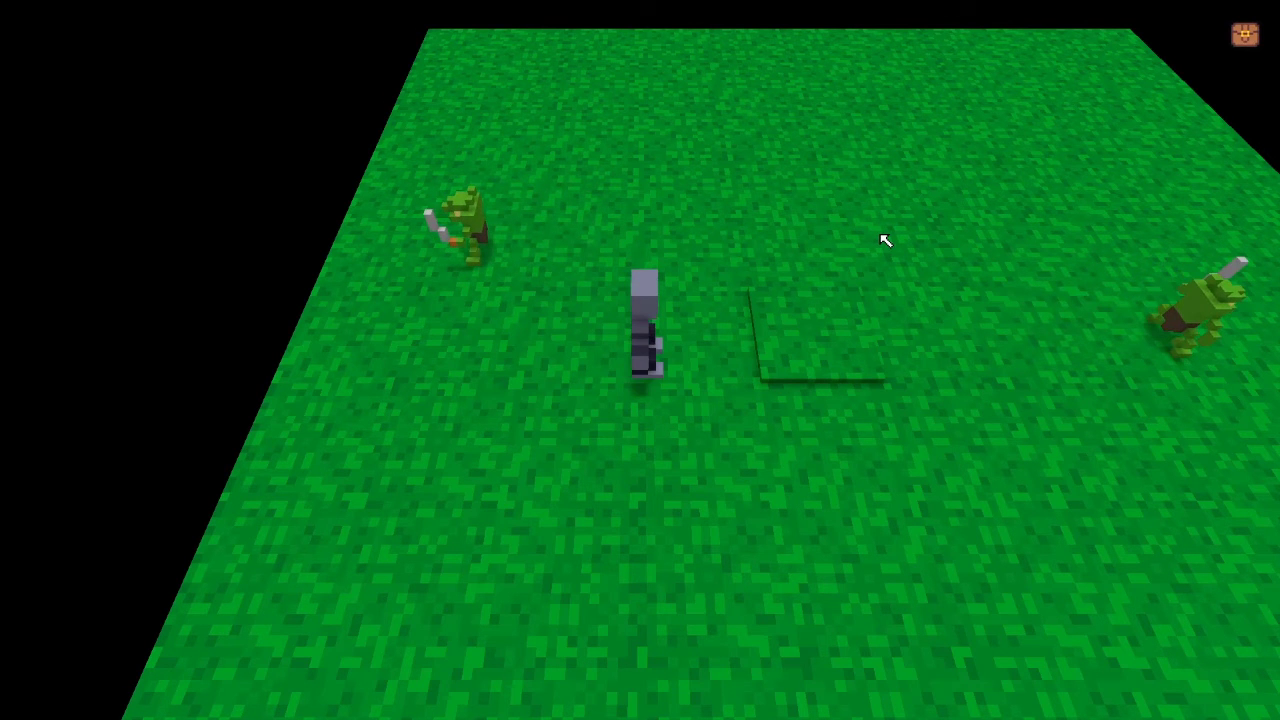
Step: Walk the character in loops across the grass south of the raised tile, crossing the strip without navigation points
{"action": "key", "text": "s"}
{"action": "key", "text": "d"}
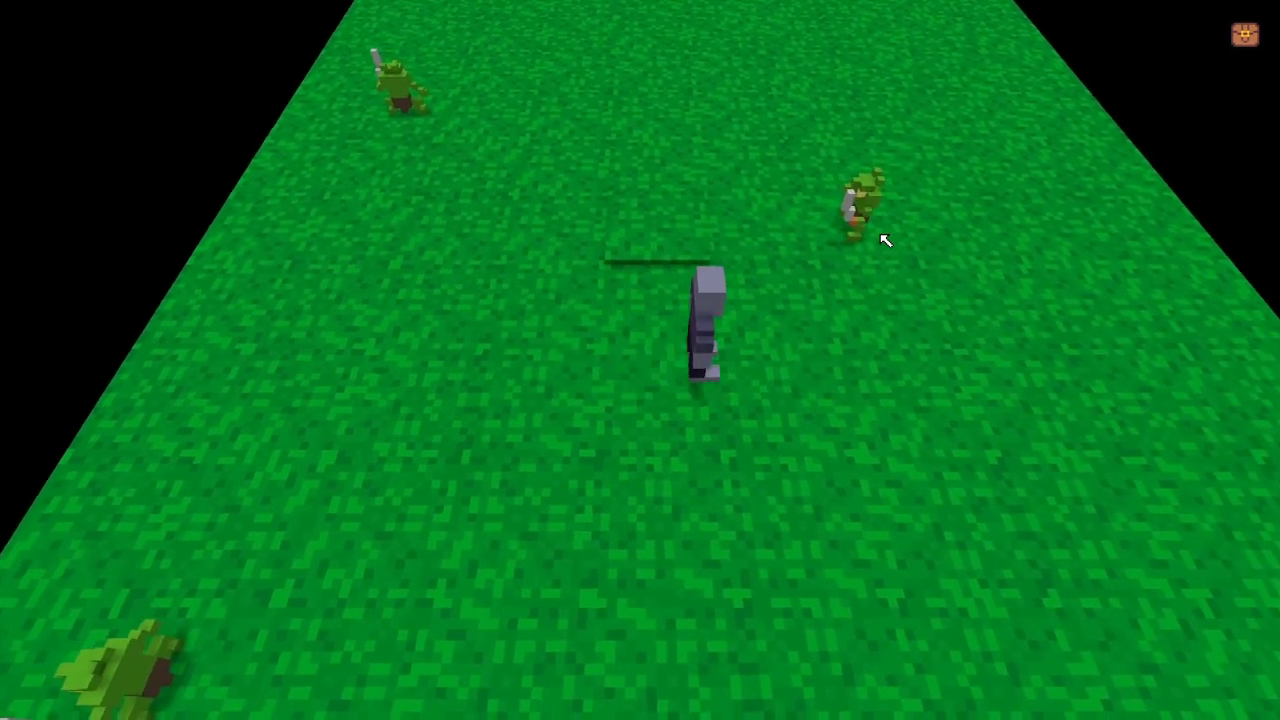
{"action": "key", "text": "s"}
{"action": "key", "text": "a"}
{"action": "key", "text": "w"}
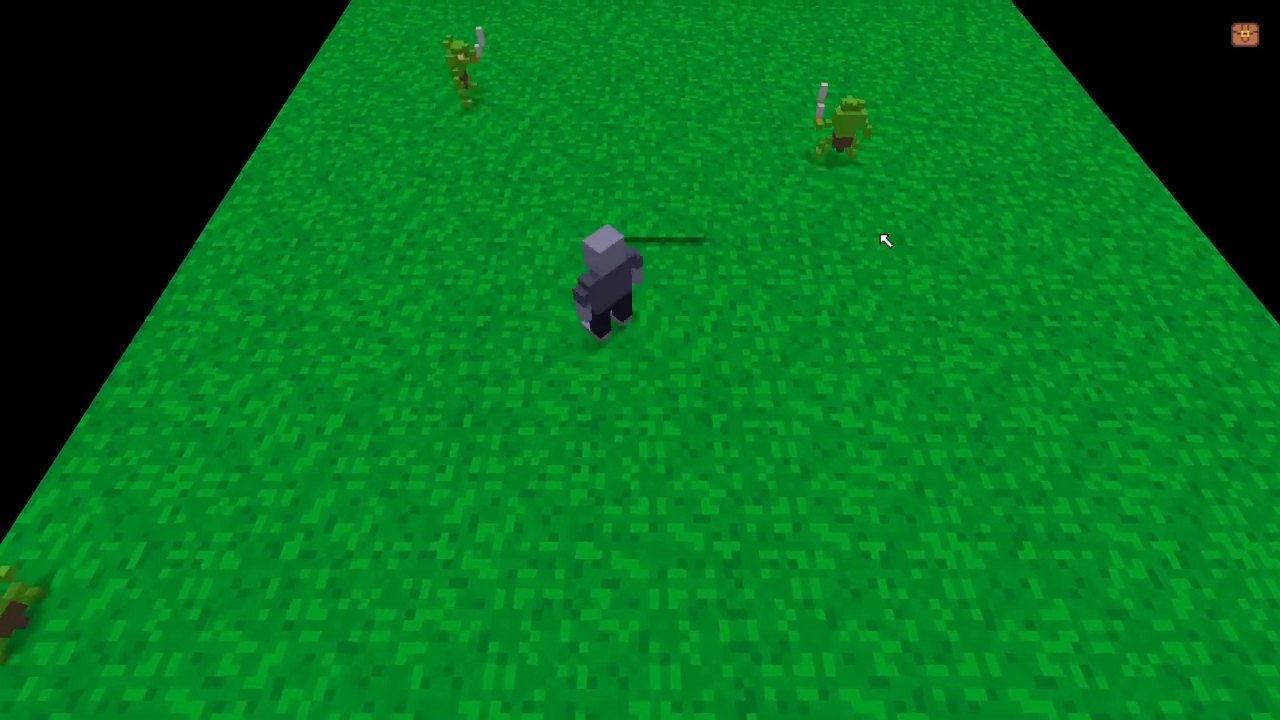
{"action": "key", "text": "a"}
{"action": "key", "text": "s"}
{"action": "key", "text": "d"}
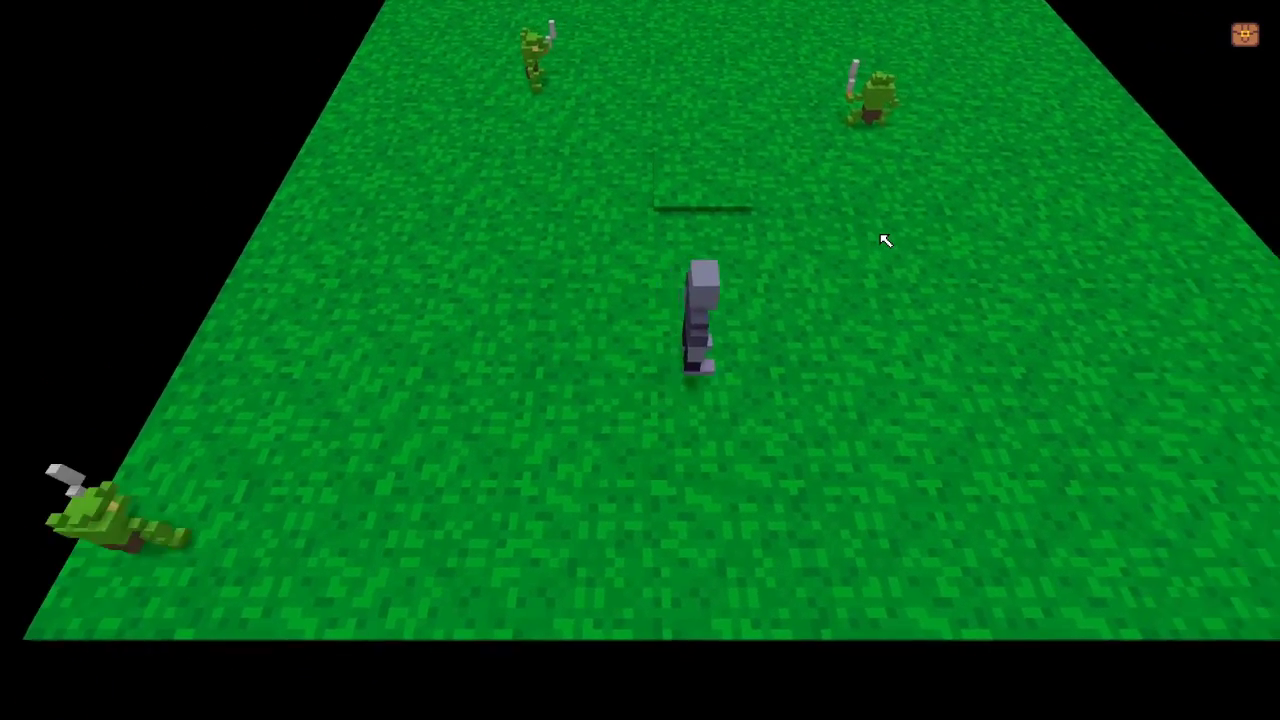
{"action": "key", "text": "a"}
{"action": "key", "text": "w"}
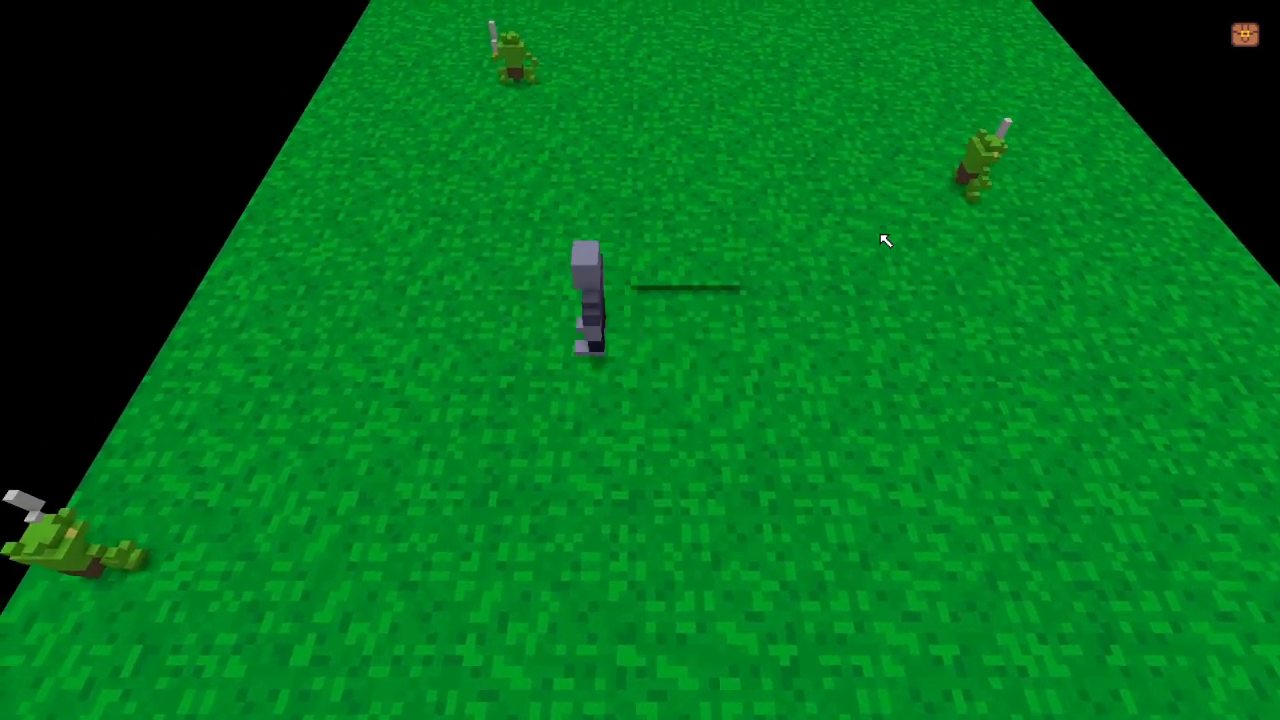
Step: Walk the character to the grass well west of the raised tile and back east onto the tile
{"action": "key", "text": "a"}
{"action": "key", "text": "d"}
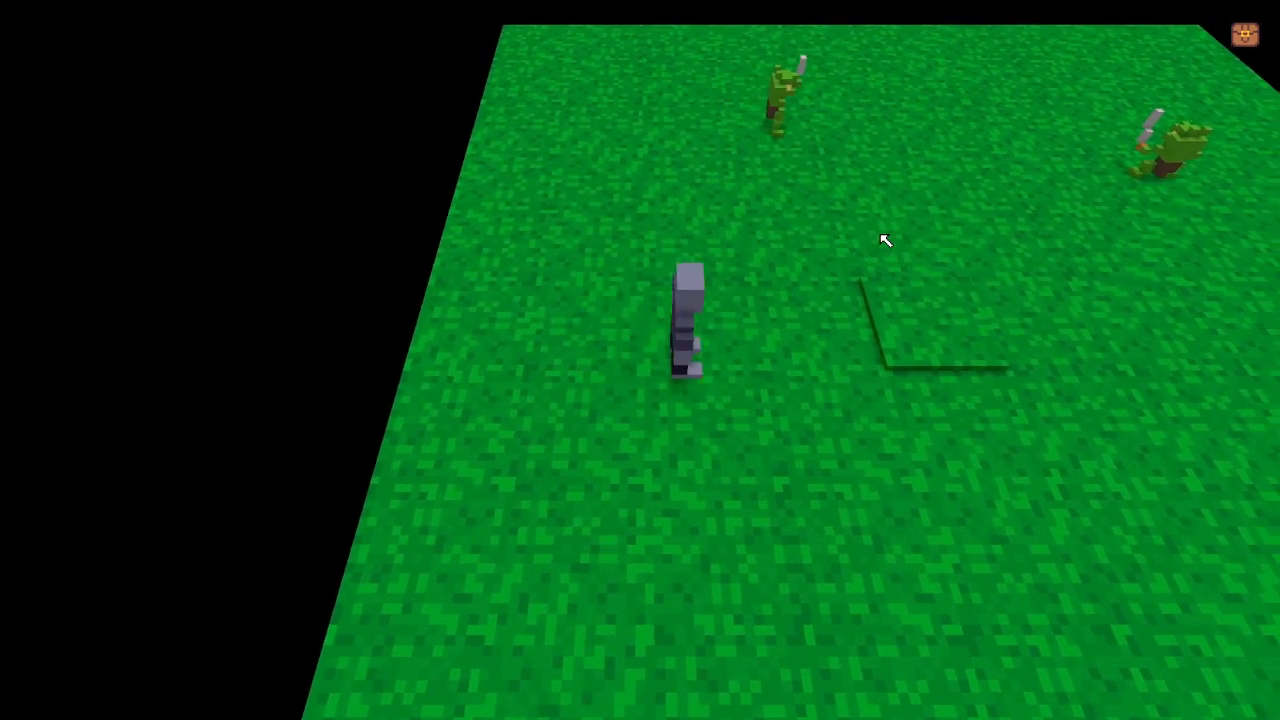
{"action": "key", "text": "w"}
{"action": "key", "text": "d"}
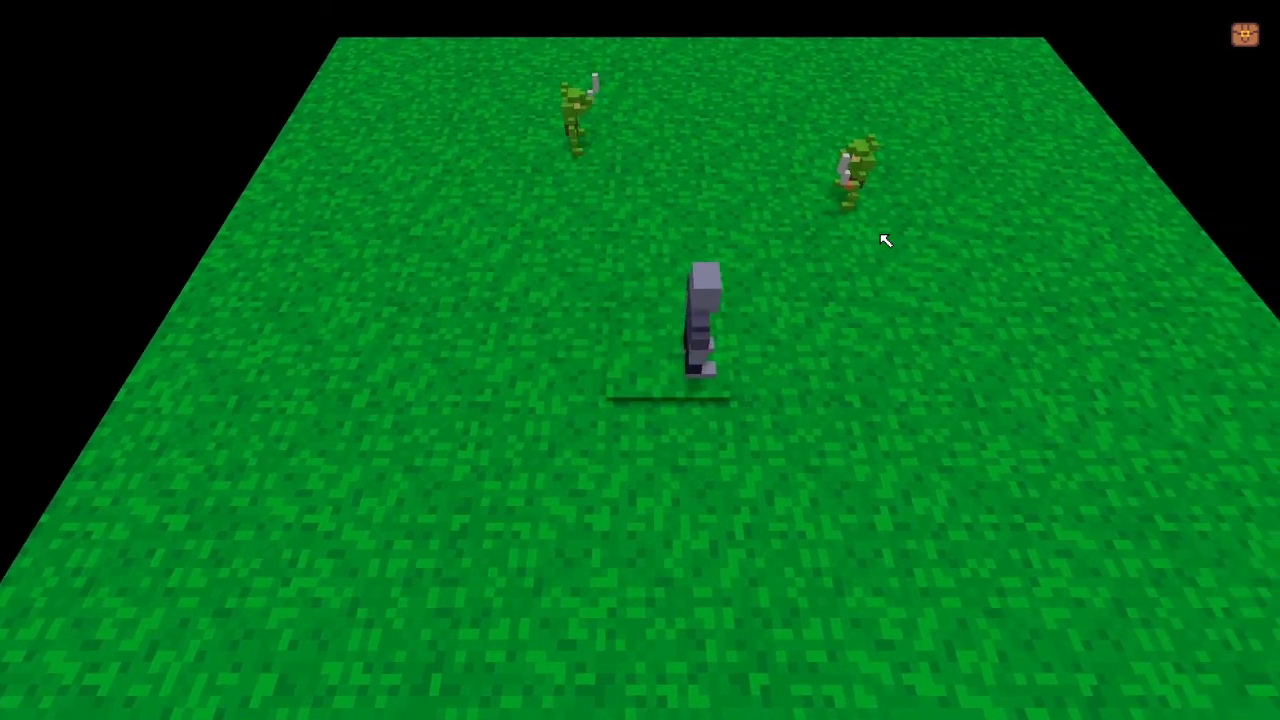
{"action": "key", "text": "a"}
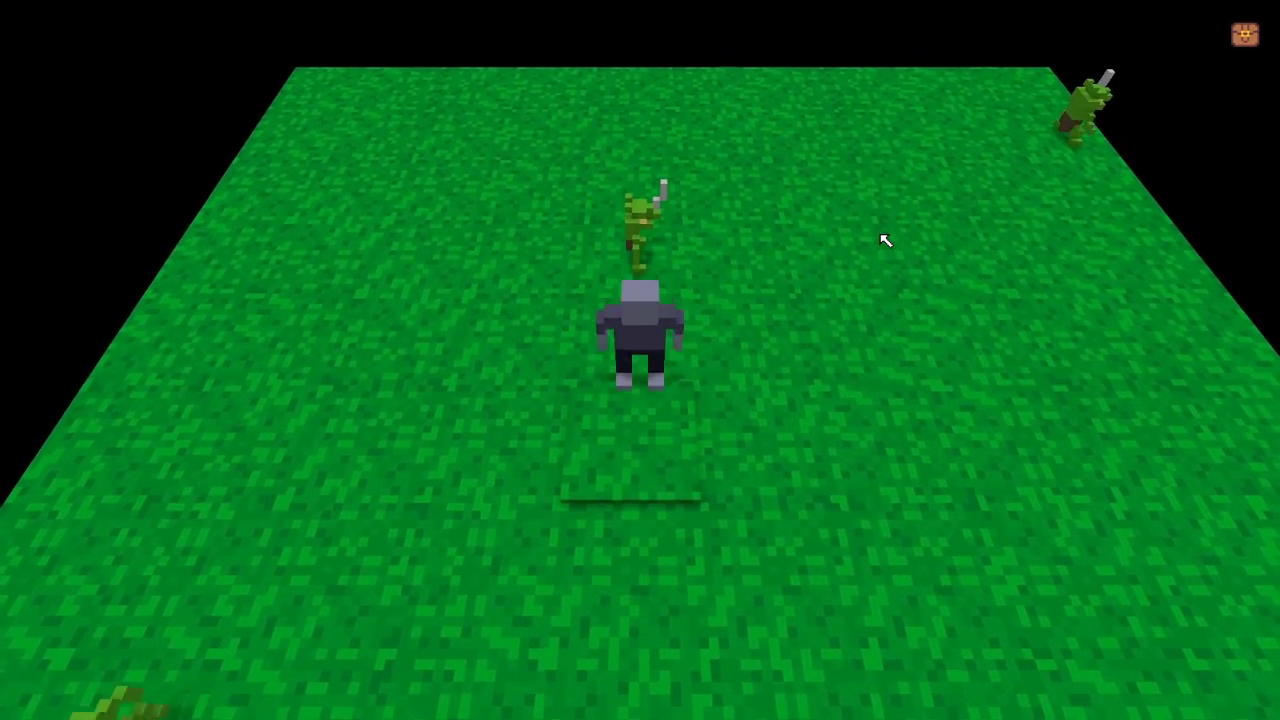
Step: Walk the character back and forth across the raised tile between its east and west sides
{"action": "key", "text": "d"}
{"action": "key", "text": "s"}
{"action": "key", "text": "a"}
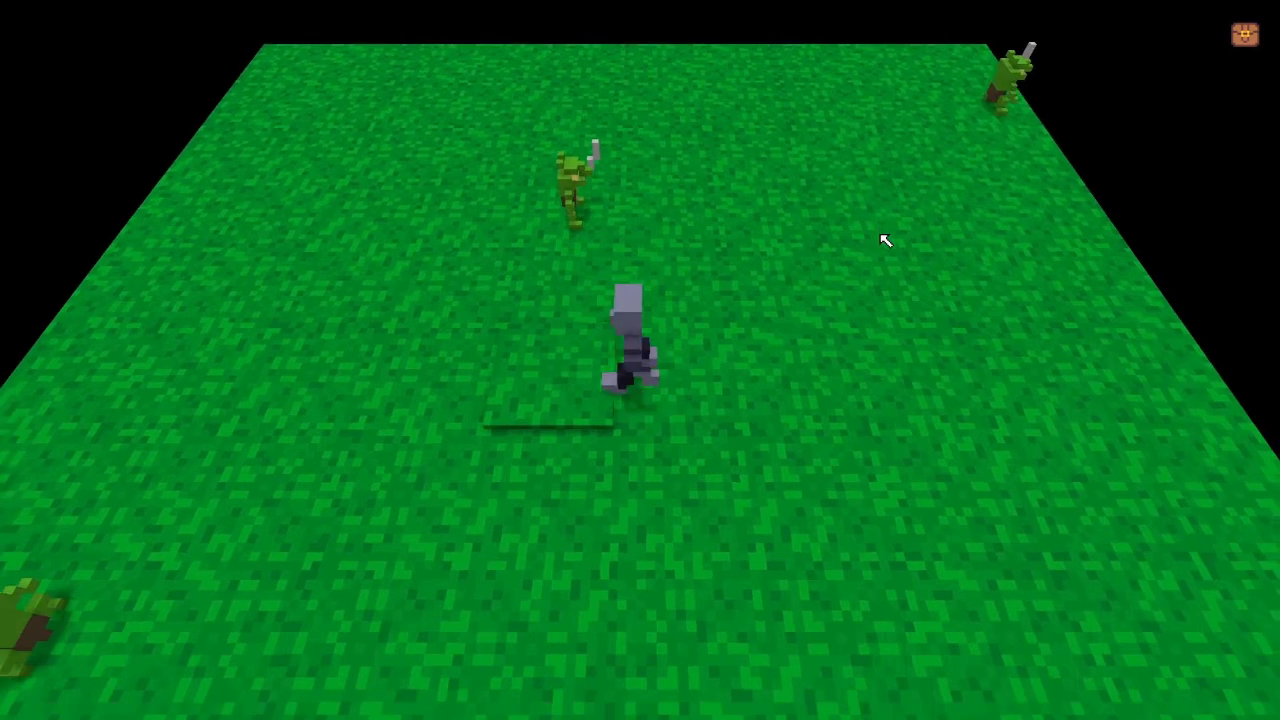
{"action": "key", "text": "a"}
{"action": "key", "text": "d"}
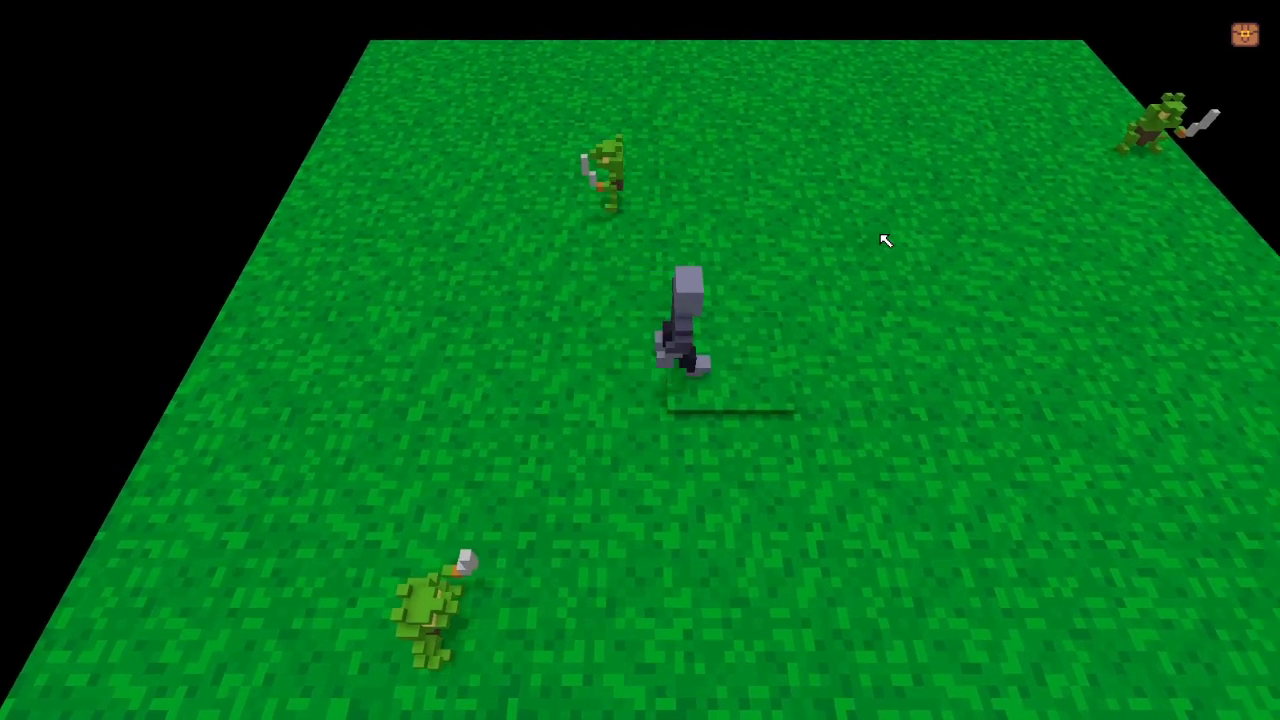
{"action": "key", "text": "a"}
{"action": "key", "text": "d"}
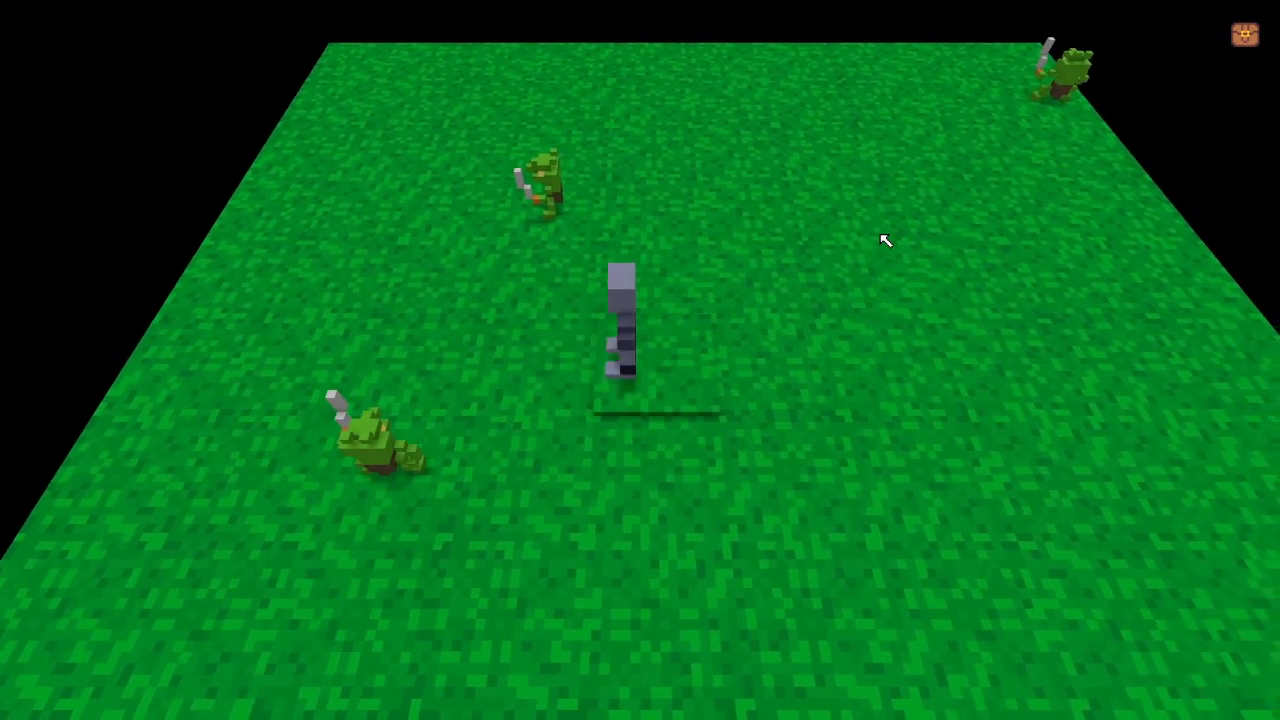
{"action": "key", "text": "a"}
{"action": "key", "text": "d"}
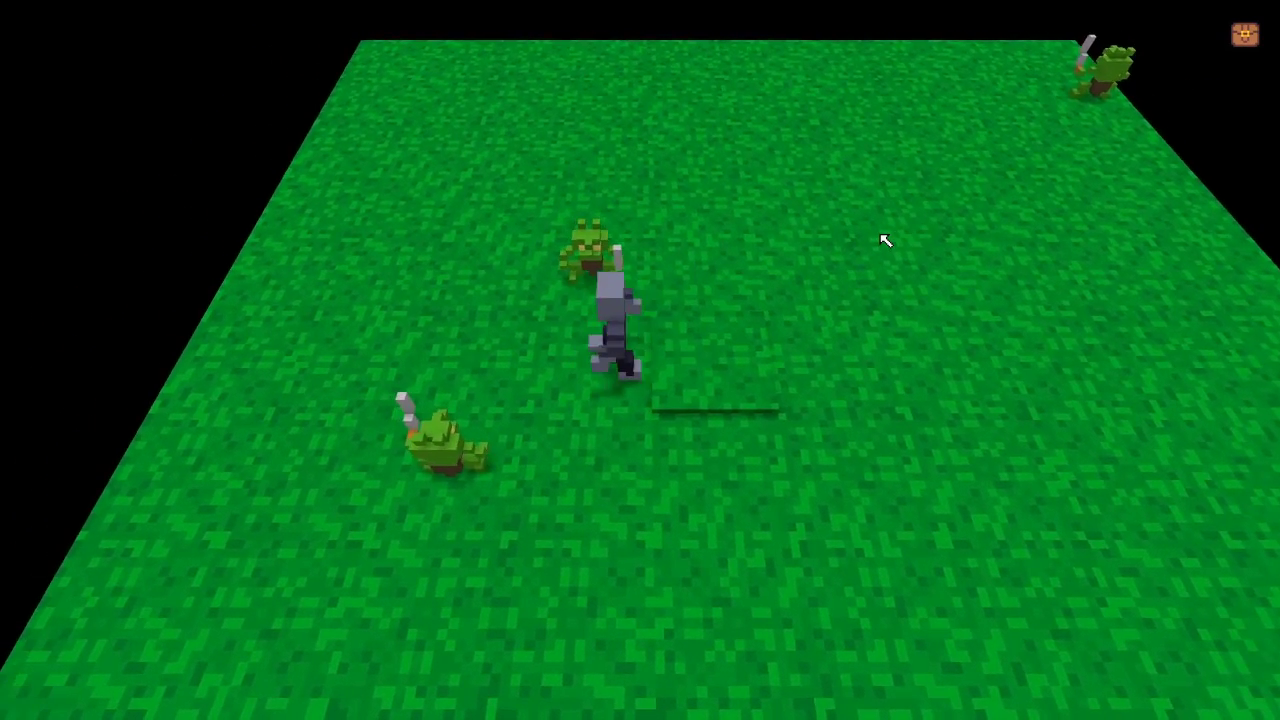
{"action": "key", "text": "d"}
{"action": "key", "text": "a"}
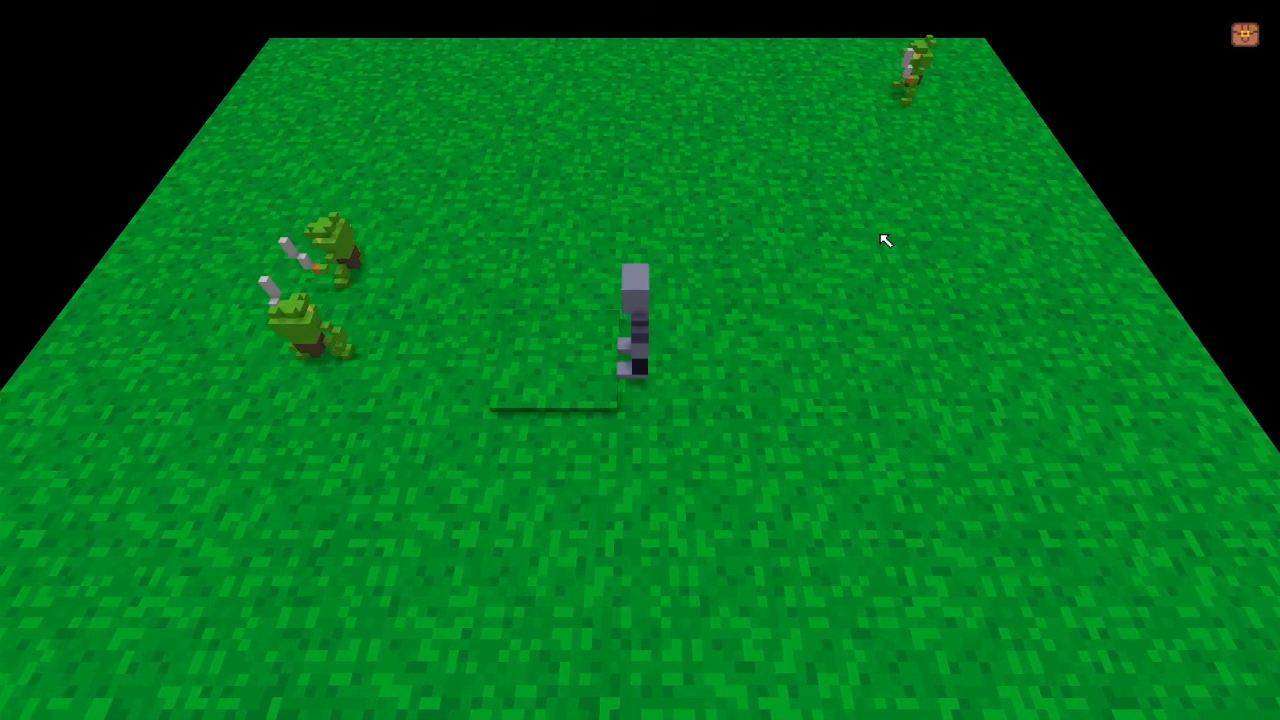
Step: Walk the character around the raised tile's southwest corner and diagonally northeast back over the tile
{"action": "key", "text": "s"}
{"action": "key", "text": "a"}
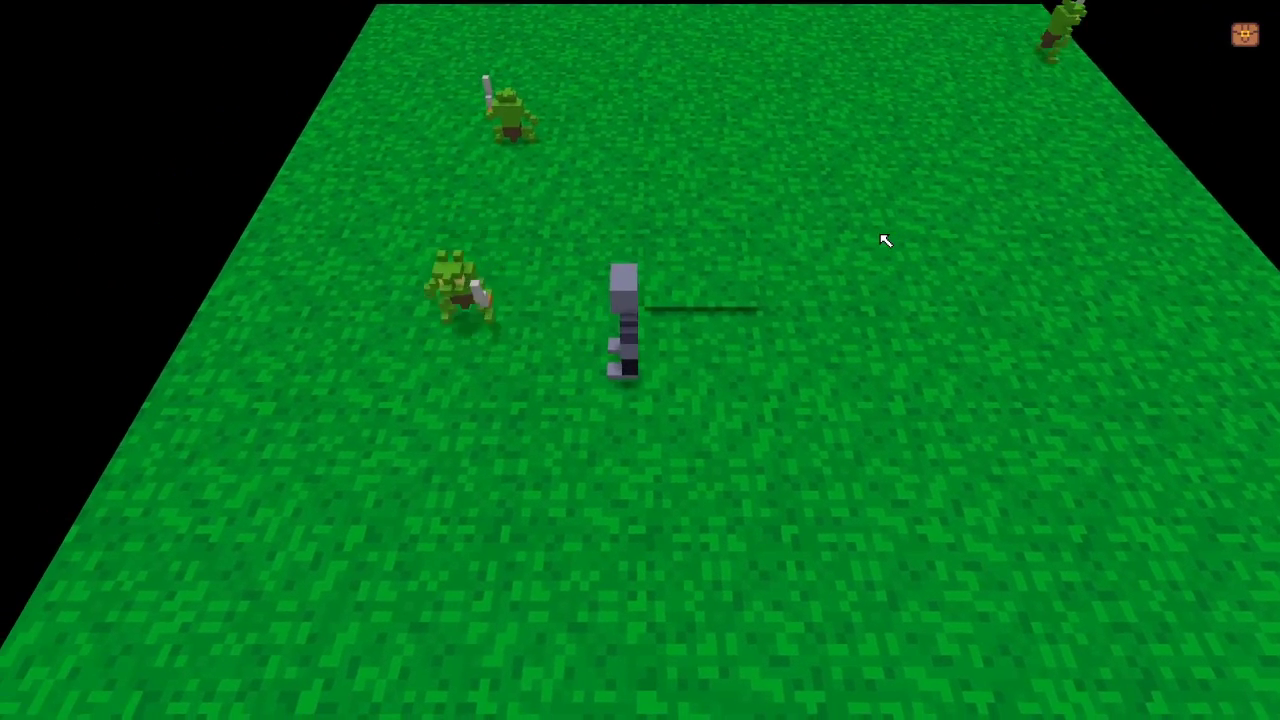
{"action": "key", "text": "d"}
{"action": "key", "text": "w"}
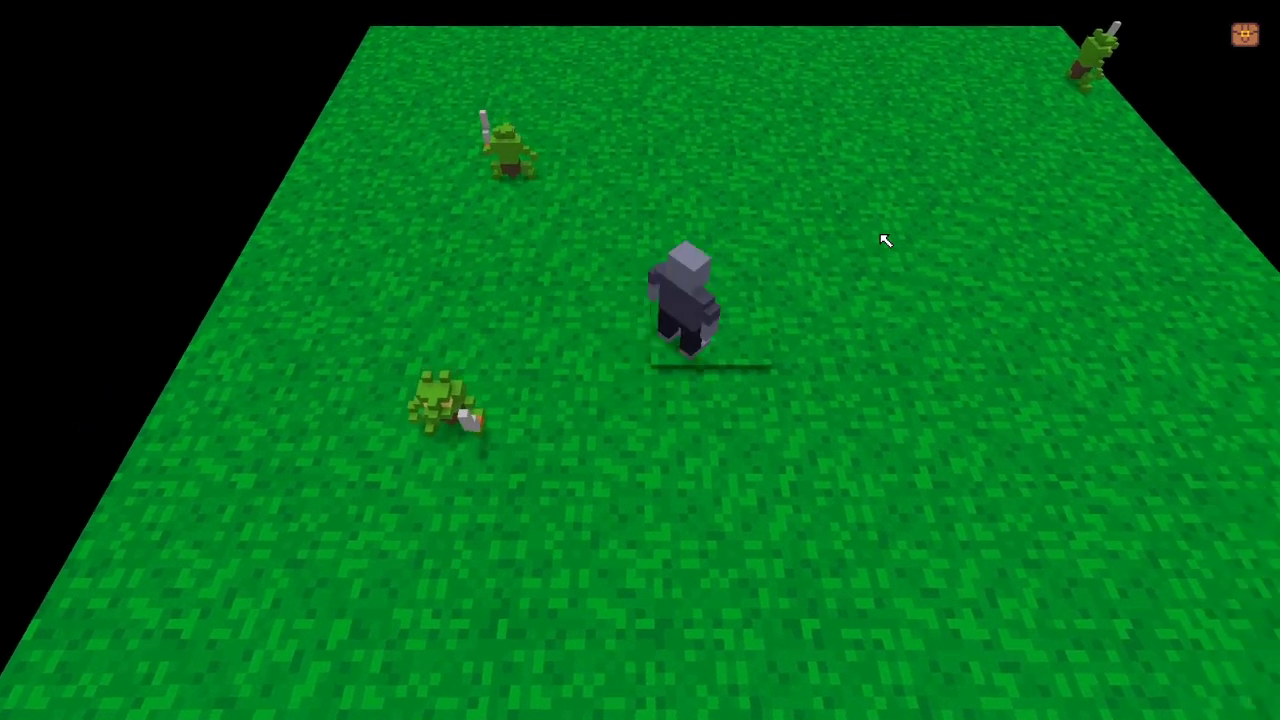
{"action": "key", "text": "a"}
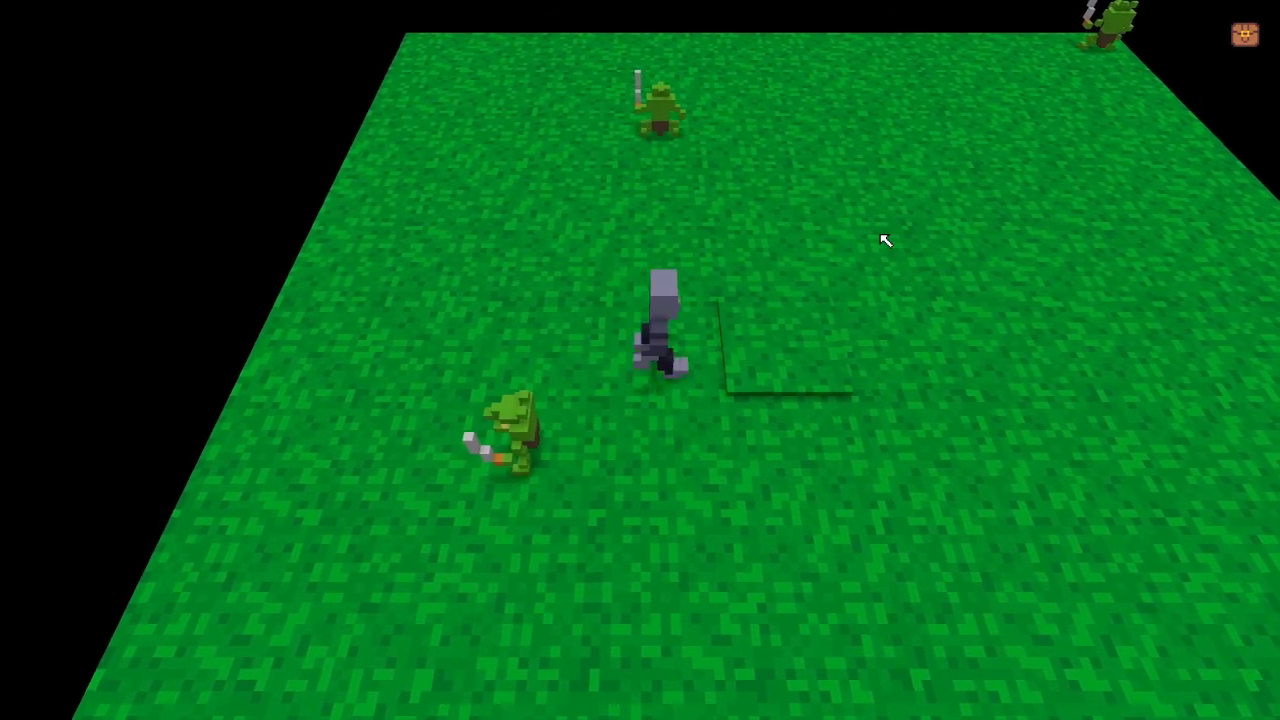
Step: Walk the character repeatedly west and east over the raised tile's west edge to test the strip without navigation points
{"action": "key", "text": "a"}
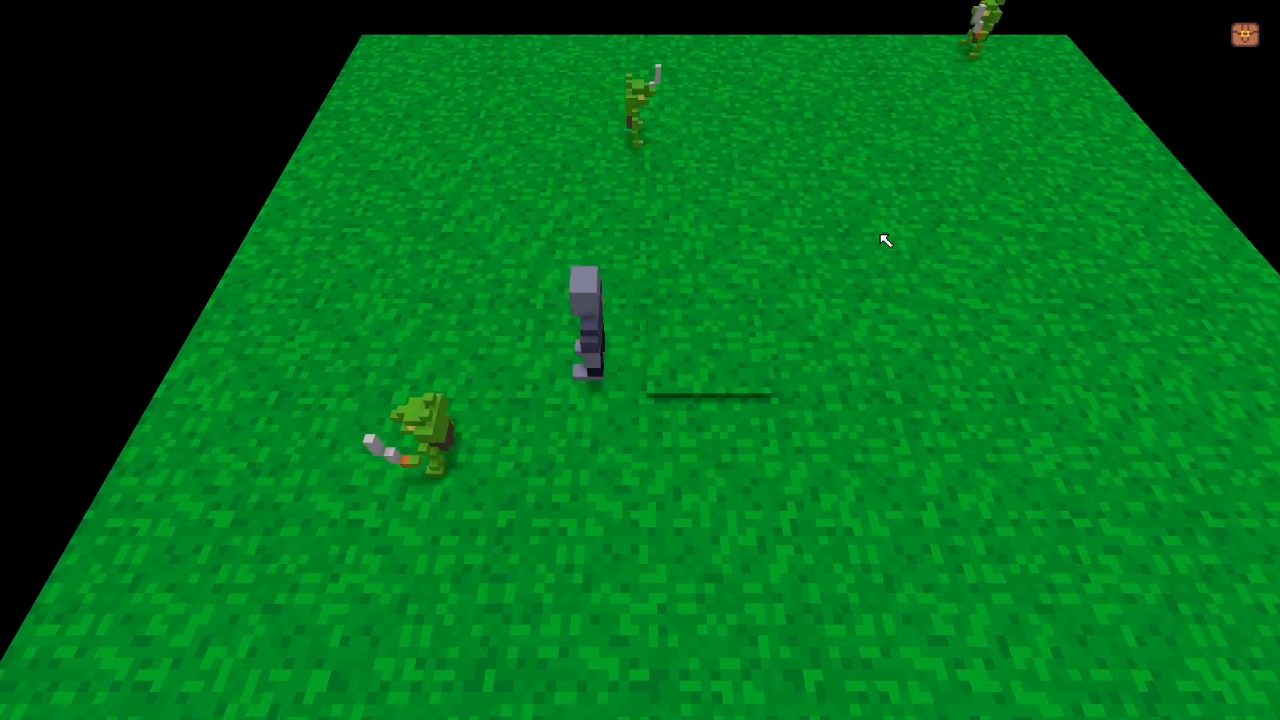
{"action": "key", "text": "a"}
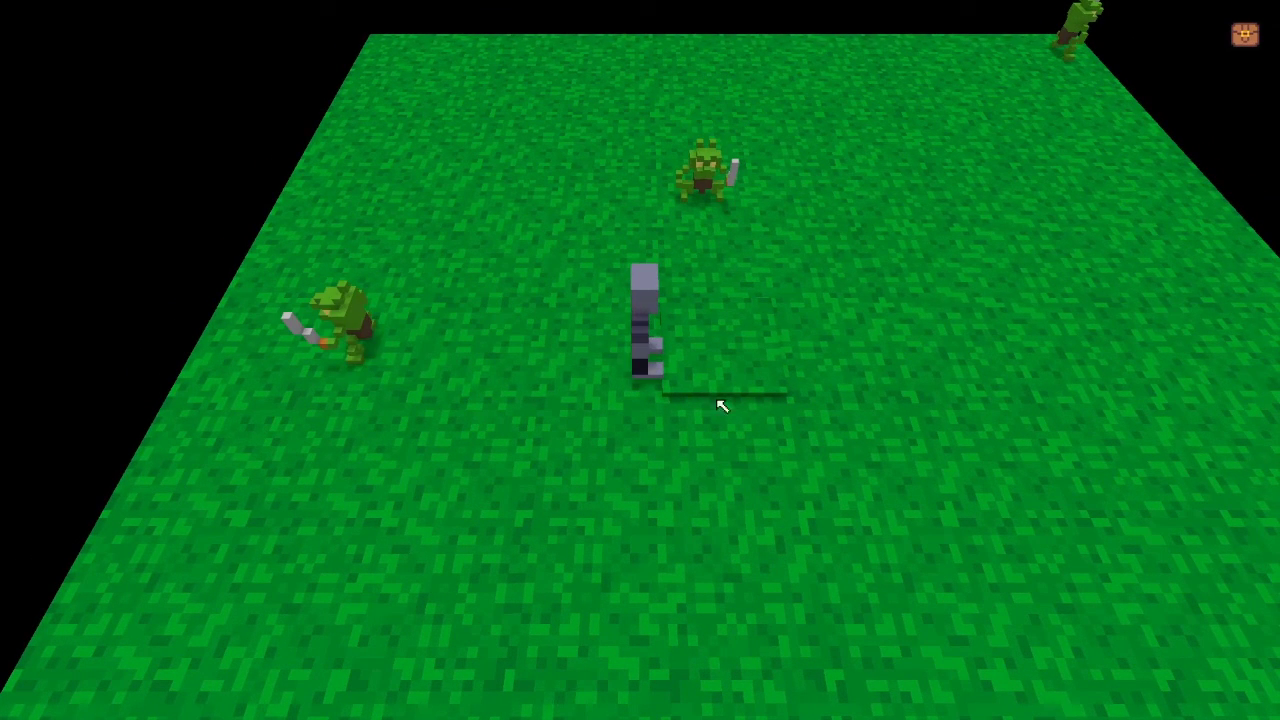
{"action": "key", "text": "a"}
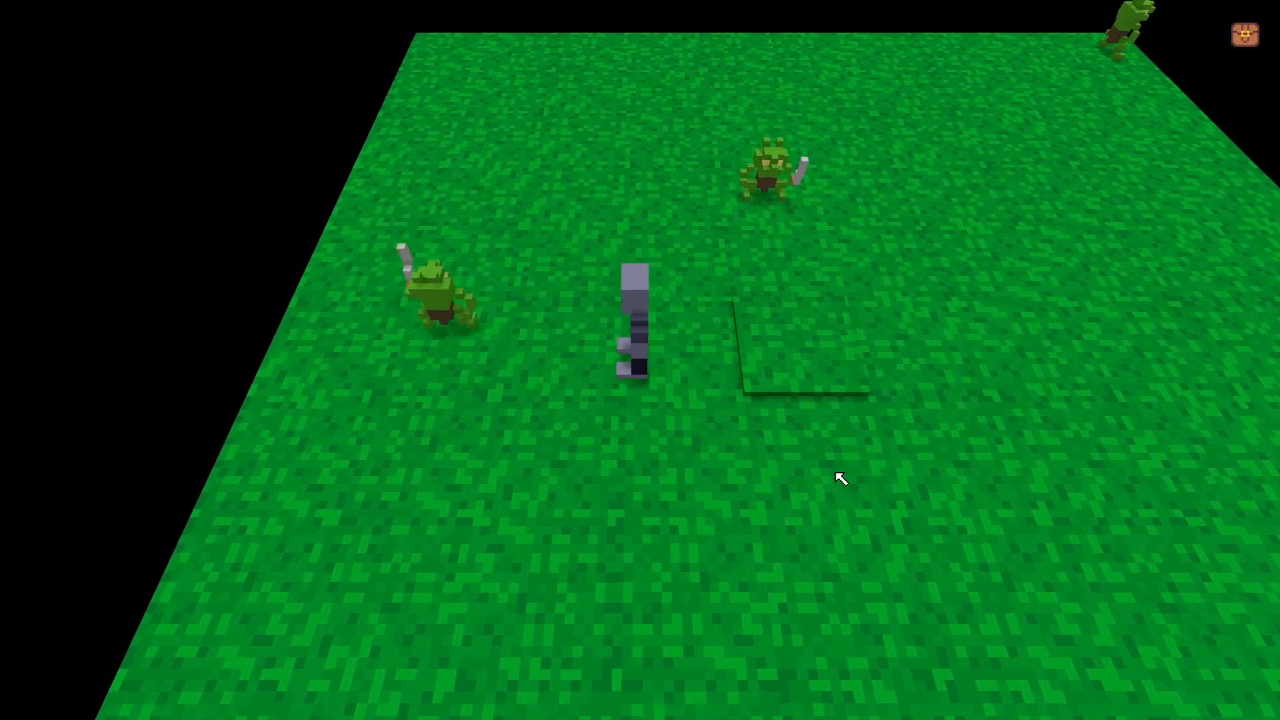
{"action": "key", "text": "d"}
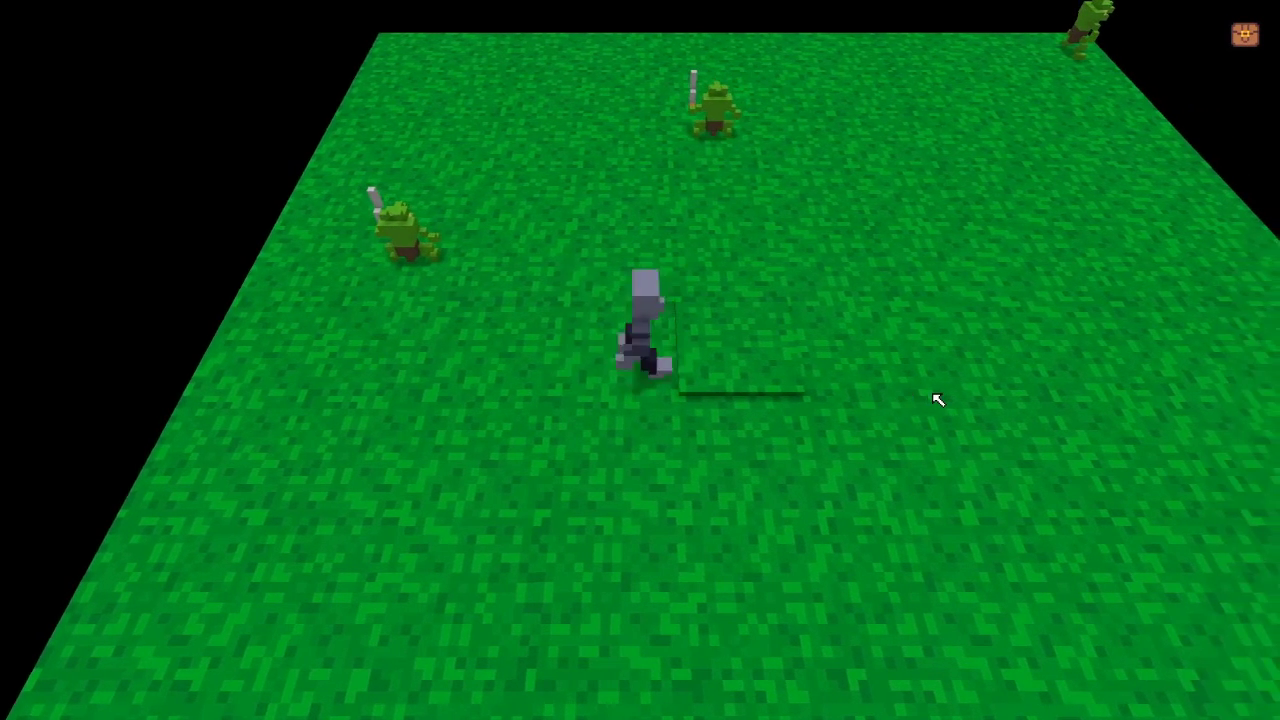
{"action": "key", "text": "a"}
{"action": "key", "text": "d"}
{"action": "key", "text": "d"}
{"action": "key", "text": "a"}
{"action": "key", "text": "d"}
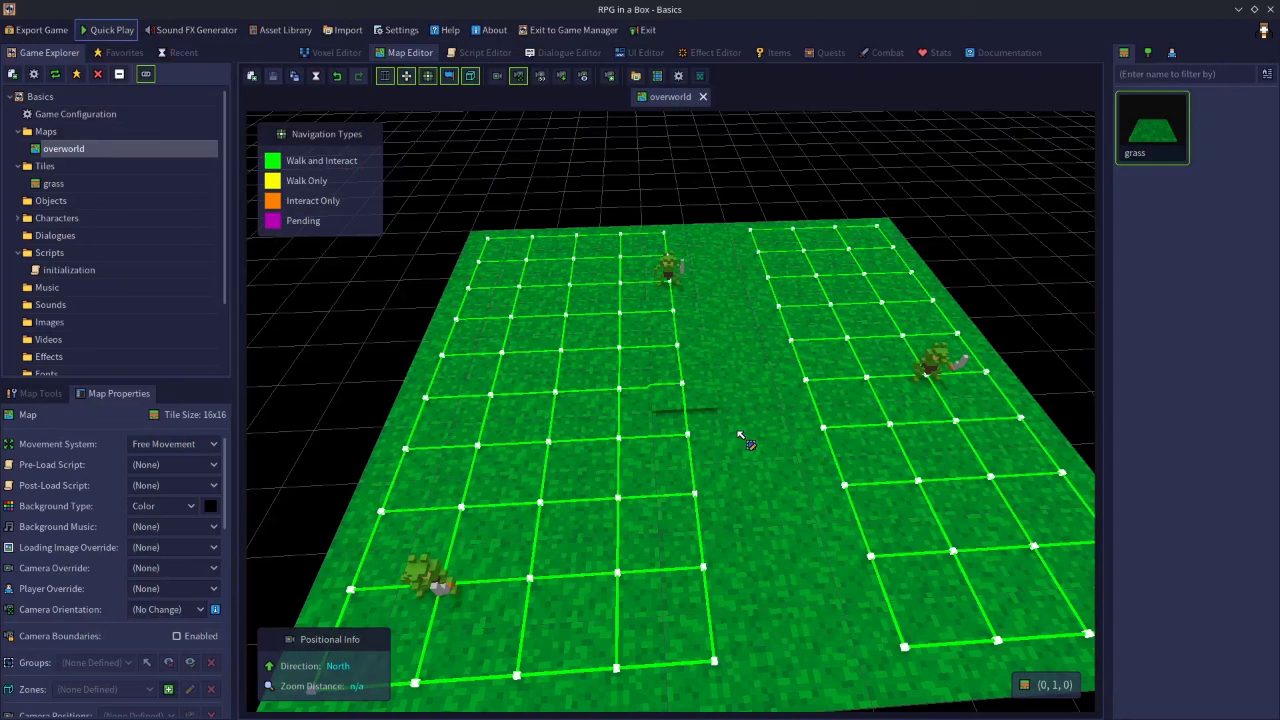